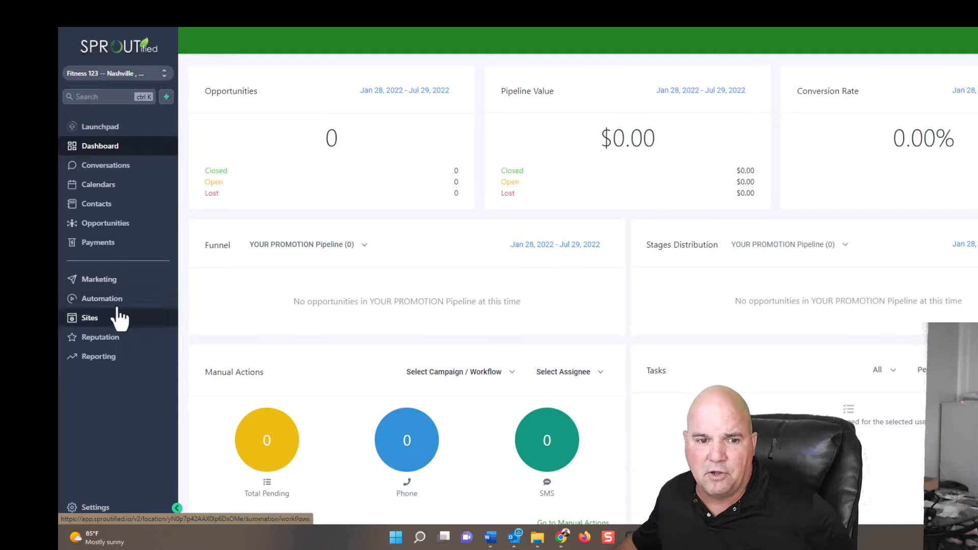
Step: Create a new funnel in Sites named "Fitness Landing Page - 21 Day Challenge"
{"action": "left_click", "coordinate": [125, 319]}
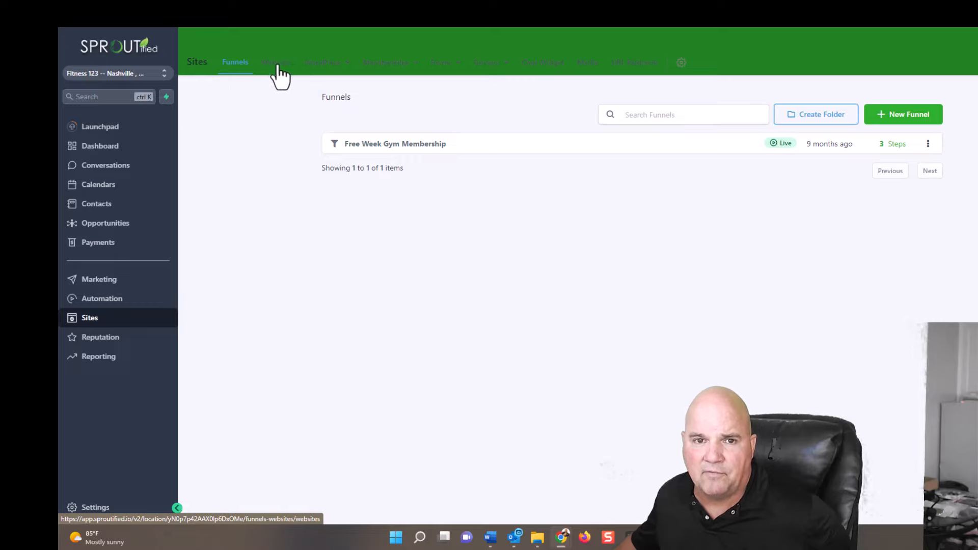
{"action": "mouse_move", "coordinate": [304, 72]}
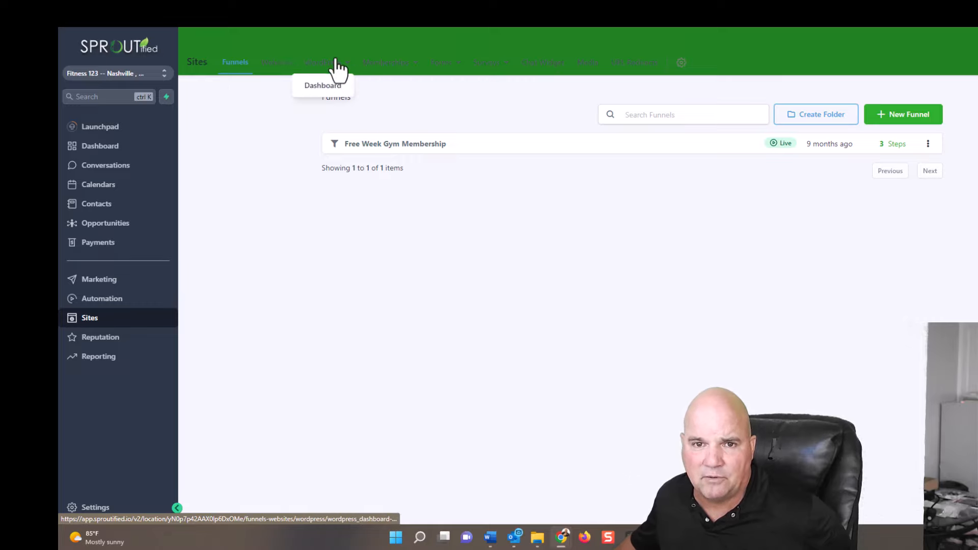
{"action": "mouse_move", "coordinate": [397, 69]}
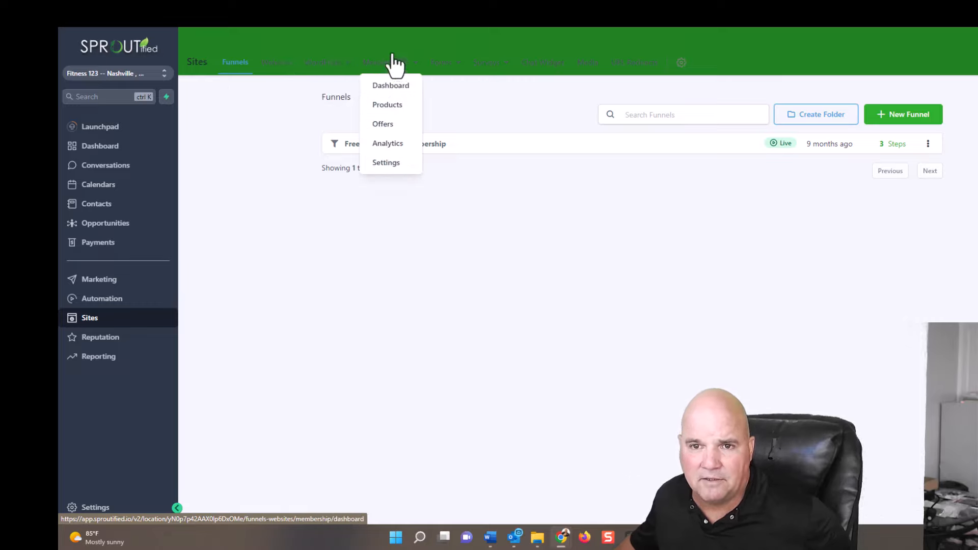
{"action": "mouse_move", "coordinate": [432, 71]}
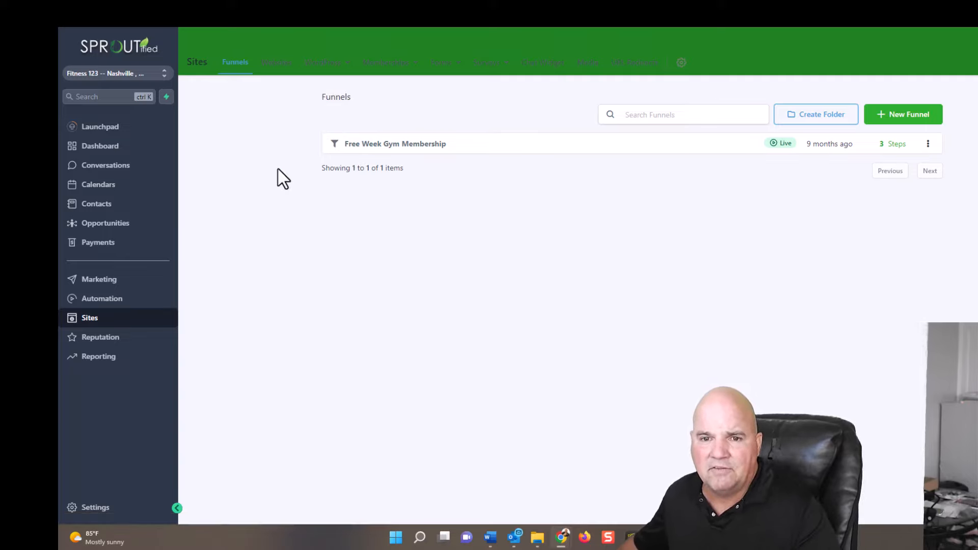
{"action": "left_click", "coordinate": [918, 117]}
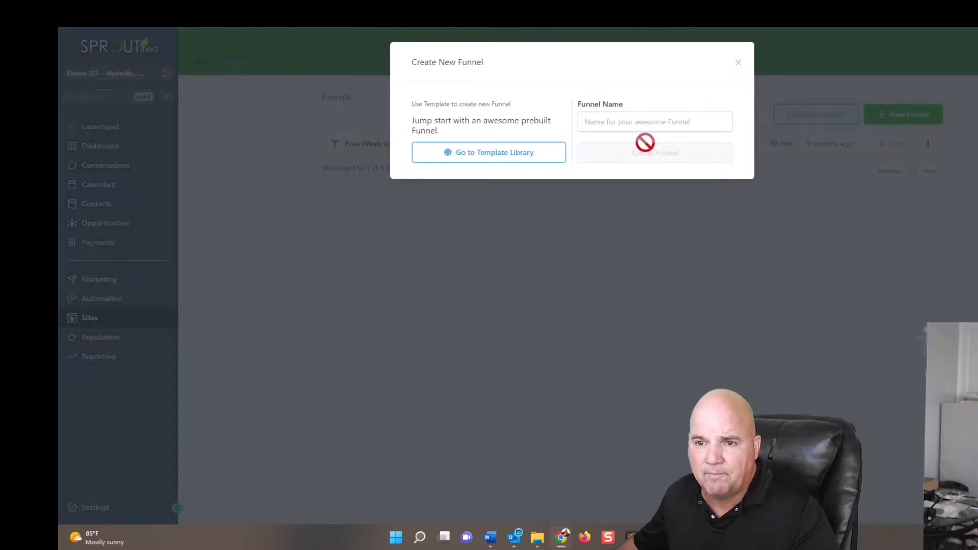
{"action": "left_click", "coordinate": [641, 123]}
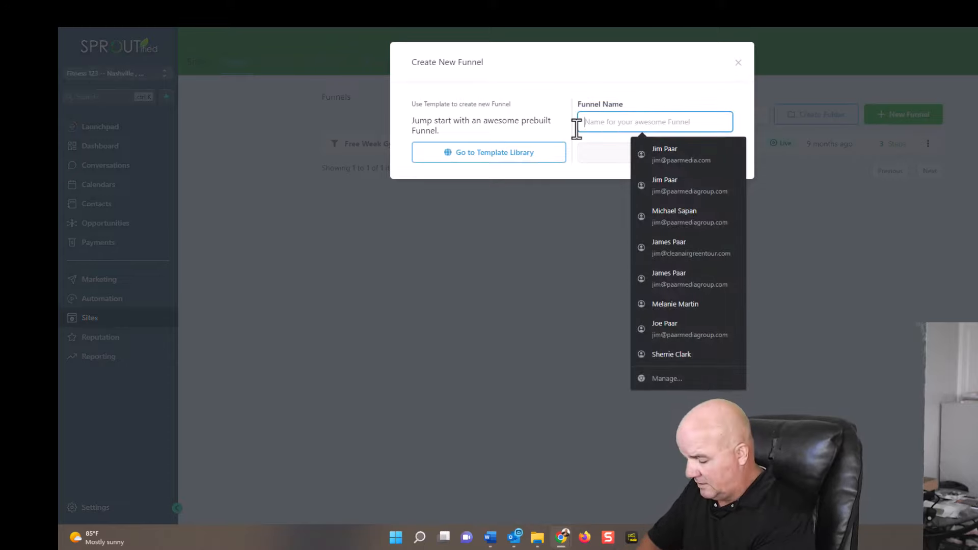
{"action": "type", "text": "F"}
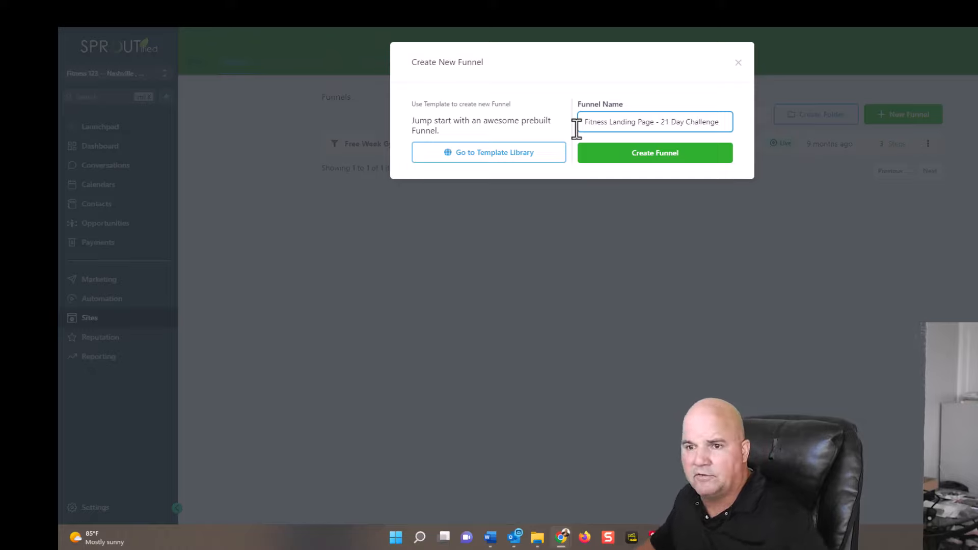
{"action": "left_click", "coordinate": [662, 158]}
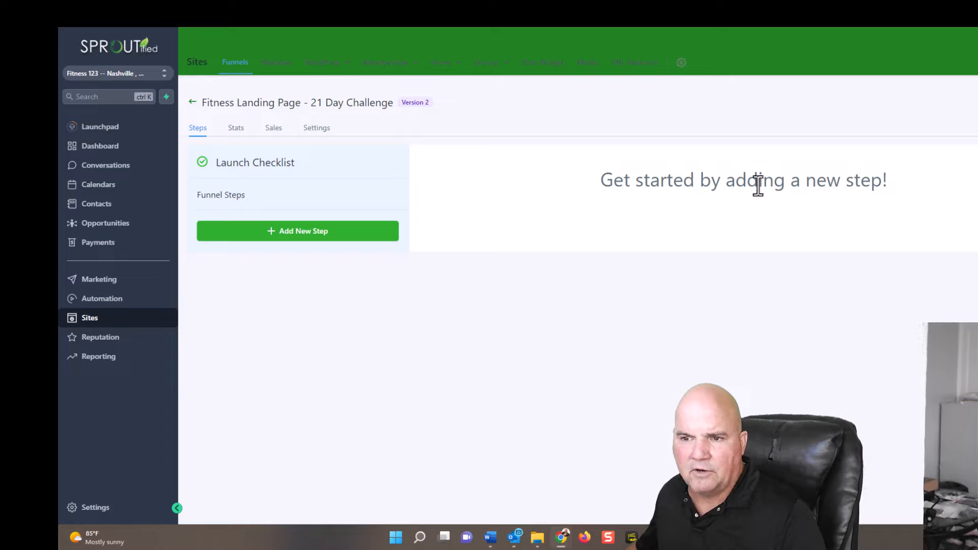
Step: Add a funnel step with the page name "Join Today", leaving the path and ClickFunnels import empty
{"action": "left_click", "coordinate": [295, 233]}
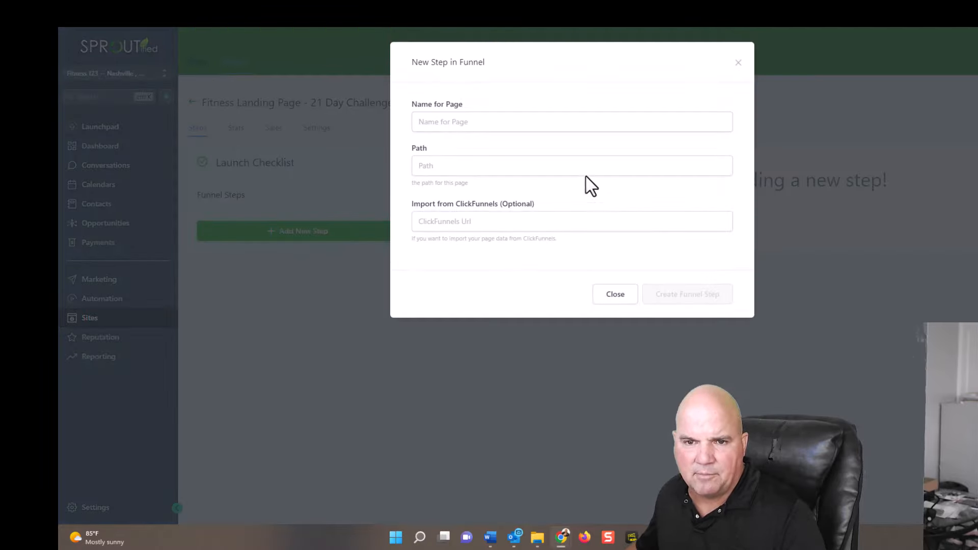
{"action": "left_click", "coordinate": [440, 123]}
{"action": "type", "text": "Jo"}
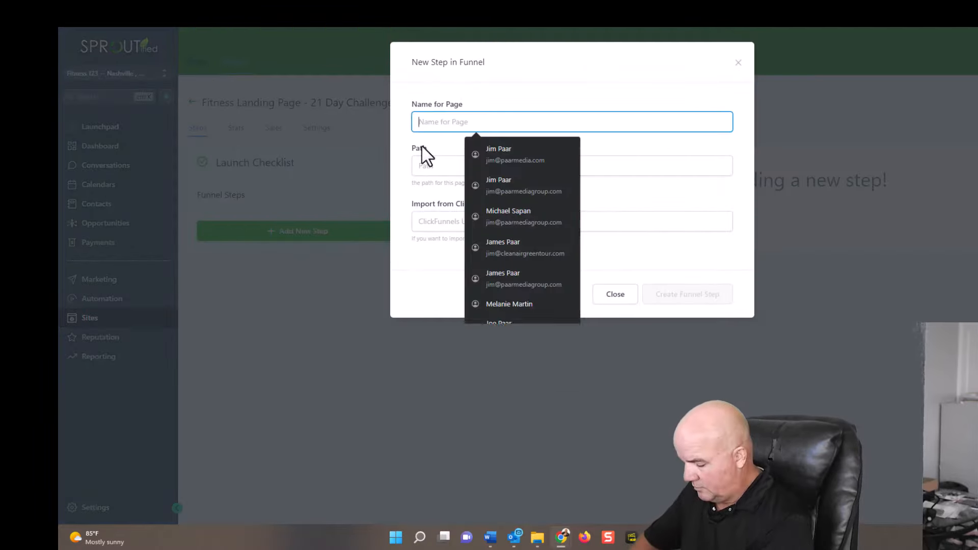
{"action": "type", "text": "in Today"}
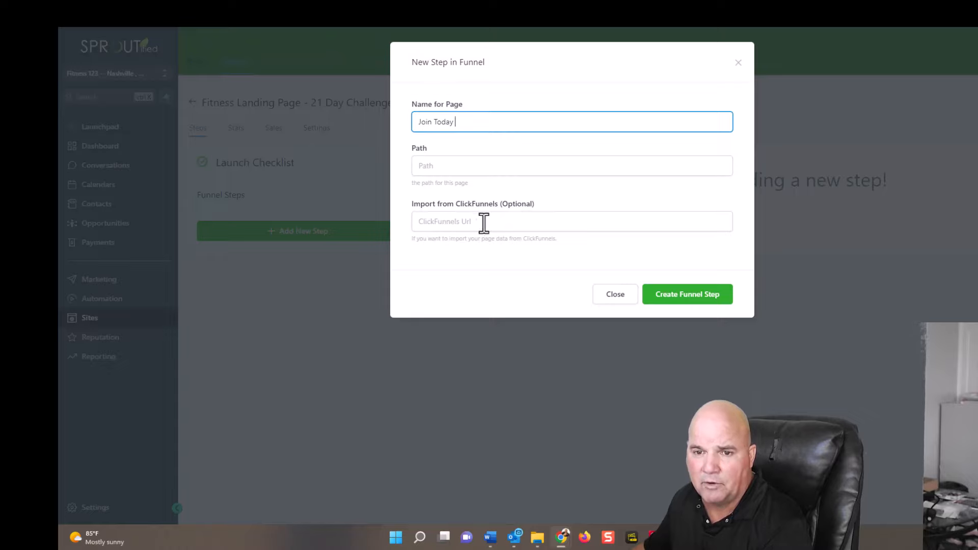
{"action": "left_click", "coordinate": [688, 294]}
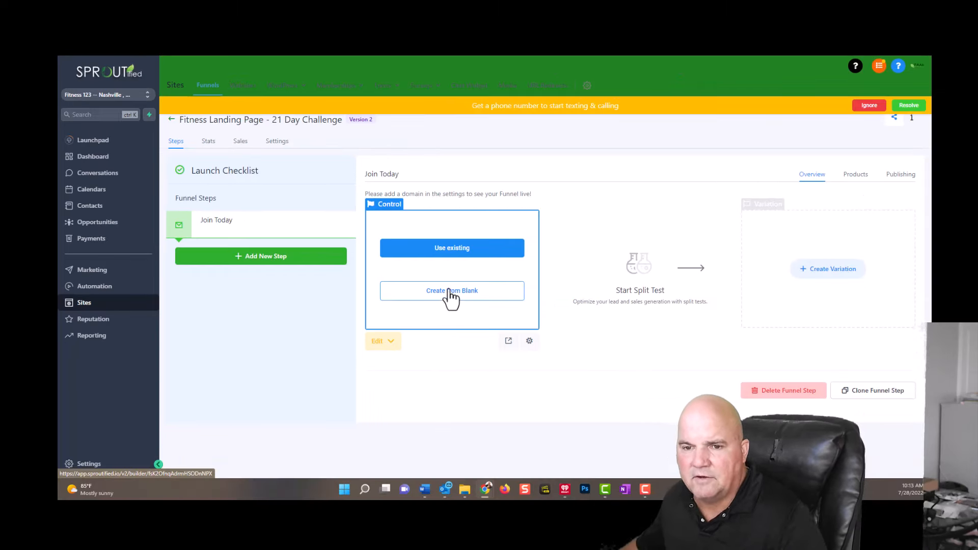
Step: Start the Join Today page from blank and add a full-width section containing a 3-column row
{"action": "left_click", "coordinate": [485, 290]}
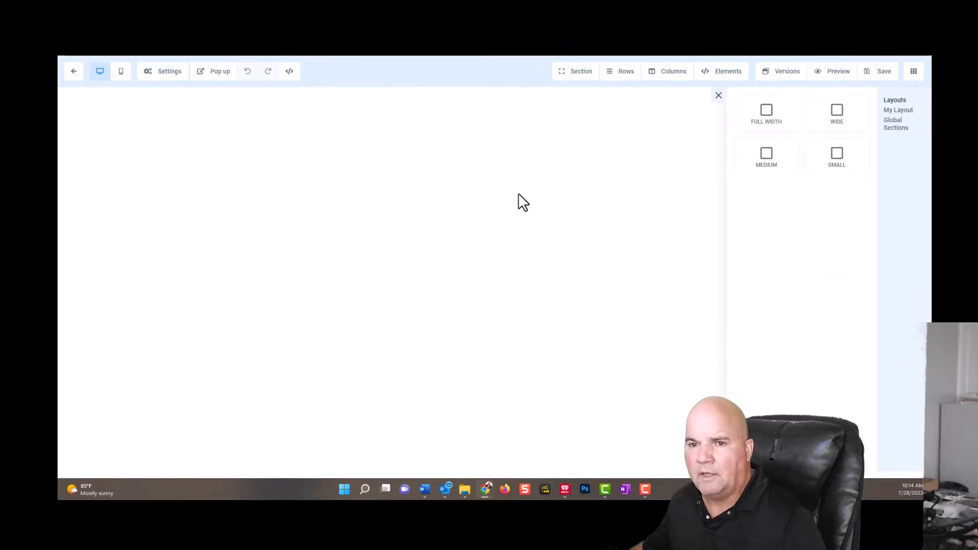
{"action": "left_click", "coordinate": [766, 118]}
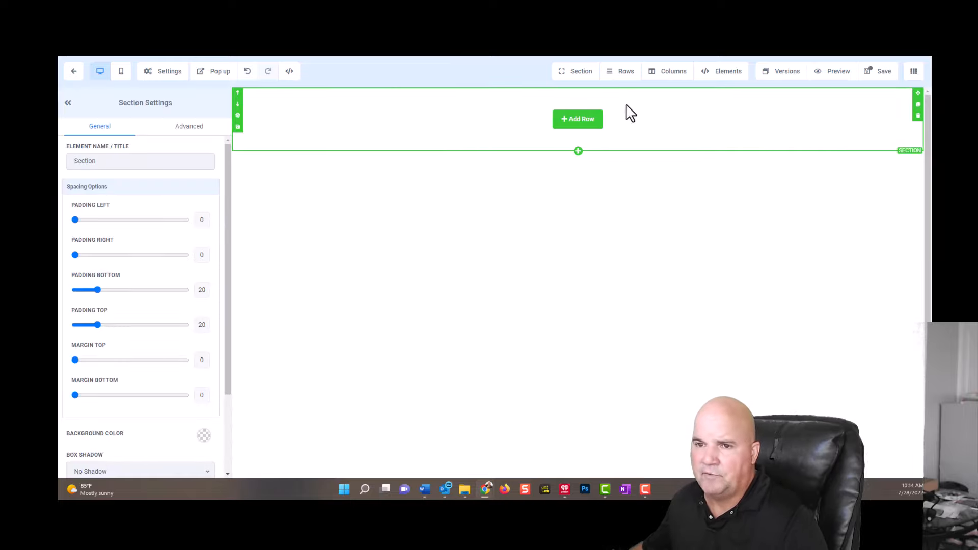
{"action": "left_click", "coordinate": [582, 127]}
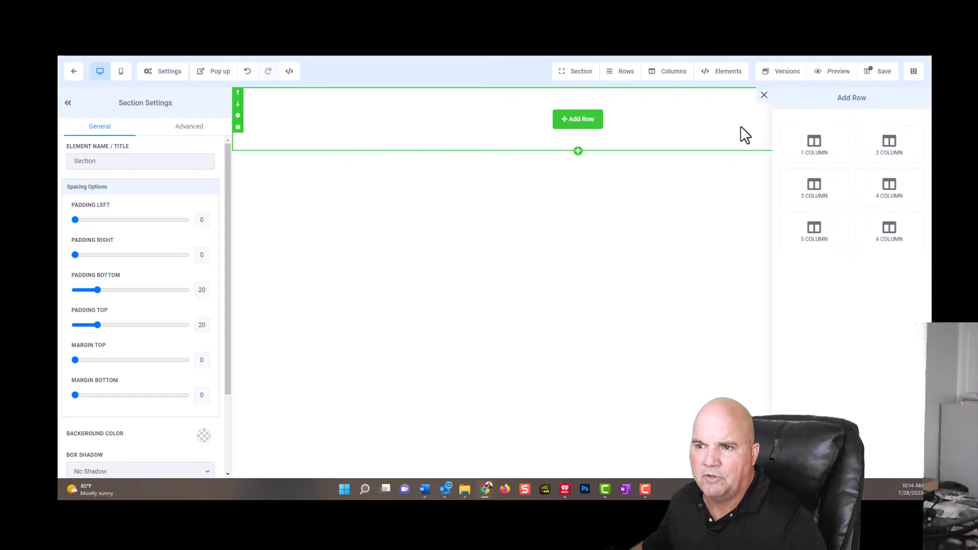
{"action": "left_click", "coordinate": [826, 196]}
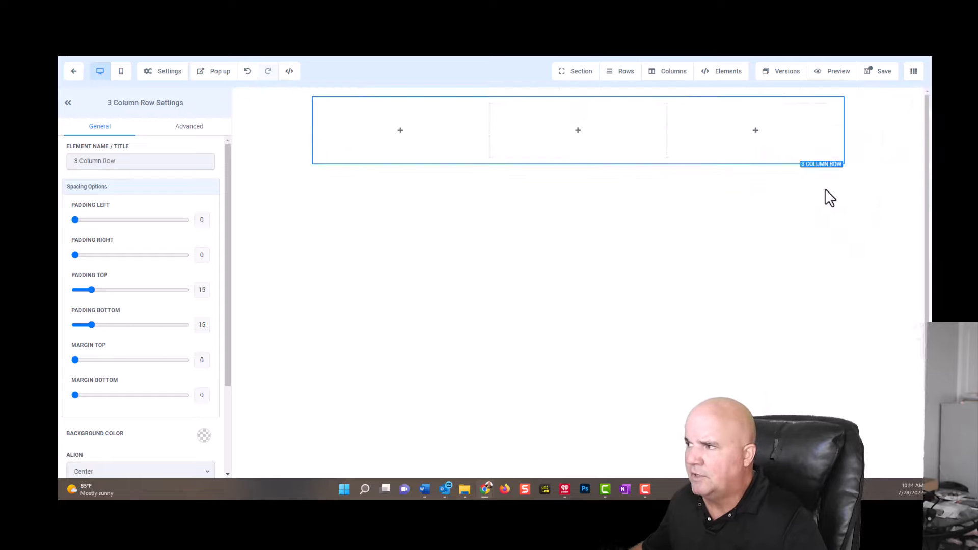
Step: Add an image element to the row's first column and fill it with the black-and-white Vigilant Fitness logo from the media library
{"action": "left_click", "coordinate": [409, 131]}
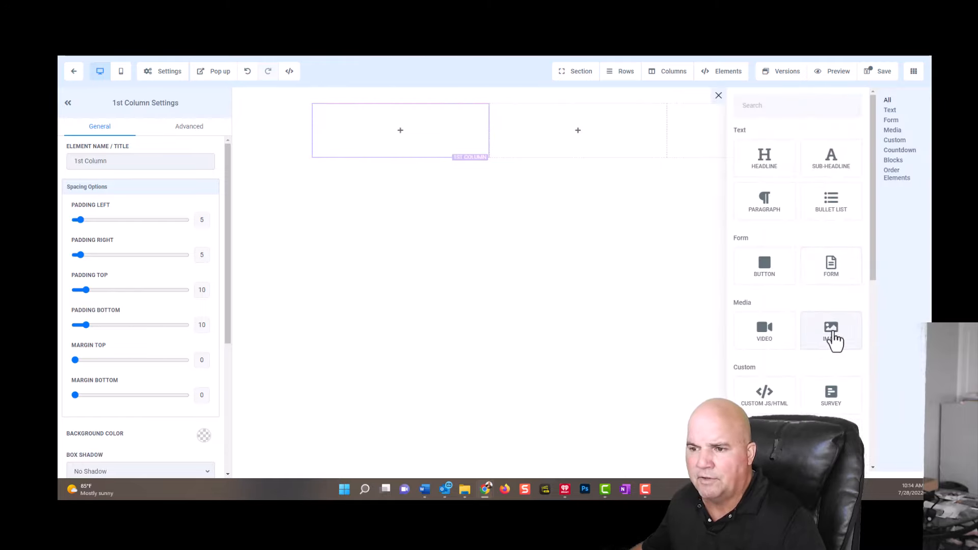
{"action": "left_click", "coordinate": [831, 332]}
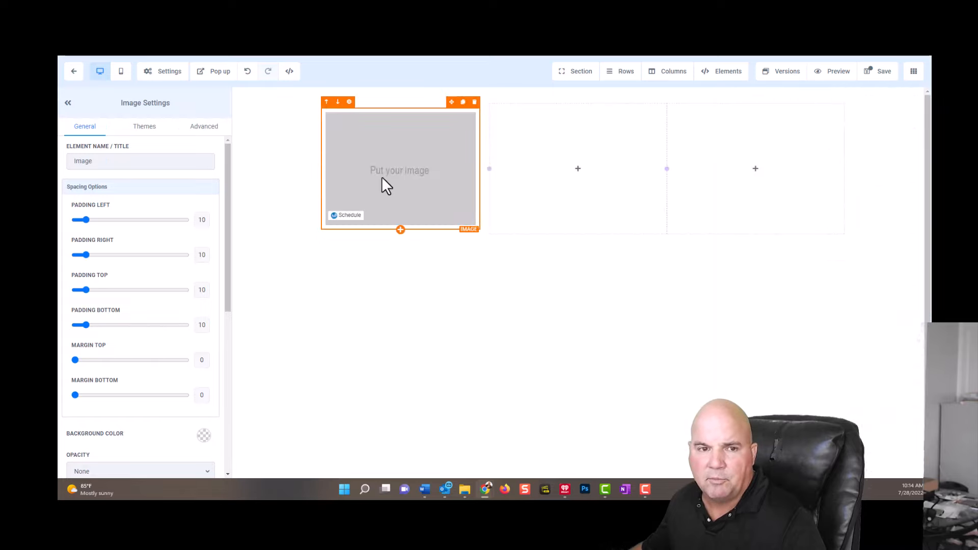
{"action": "scroll", "coordinate": [148, 388], "scroll_direction": "down", "scroll_amount": 5}
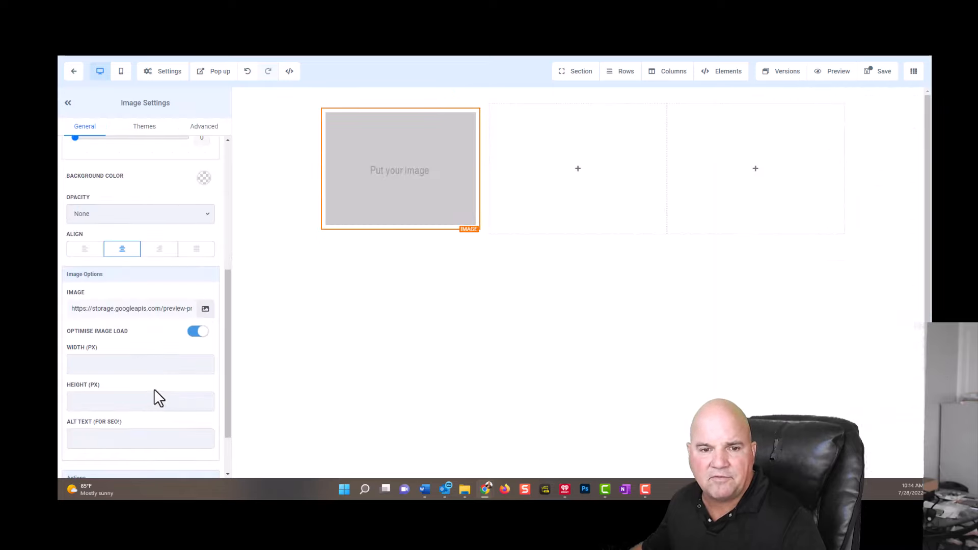
{"action": "left_click", "coordinate": [203, 311]}
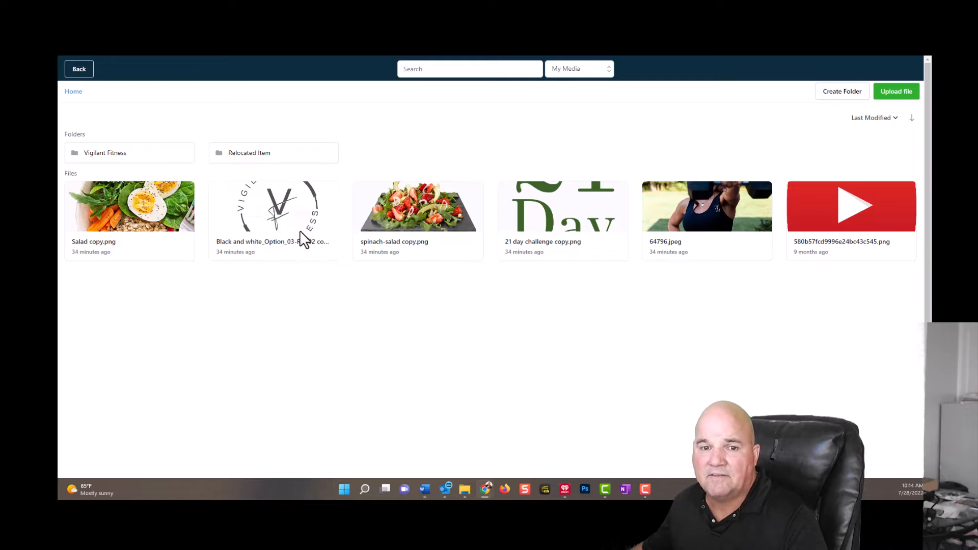
{"action": "left_click", "coordinate": [301, 210]}
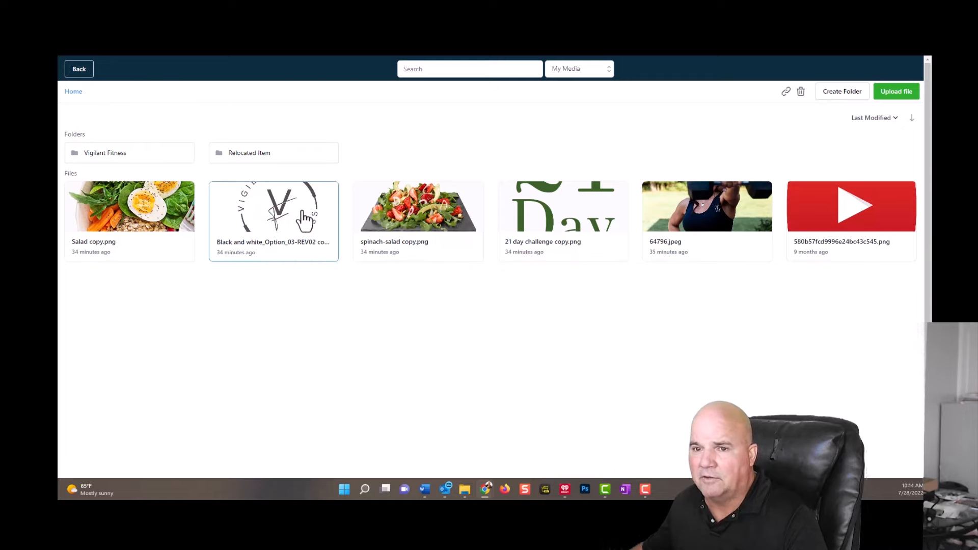
{"action": "double_click", "coordinate": [300, 214]}
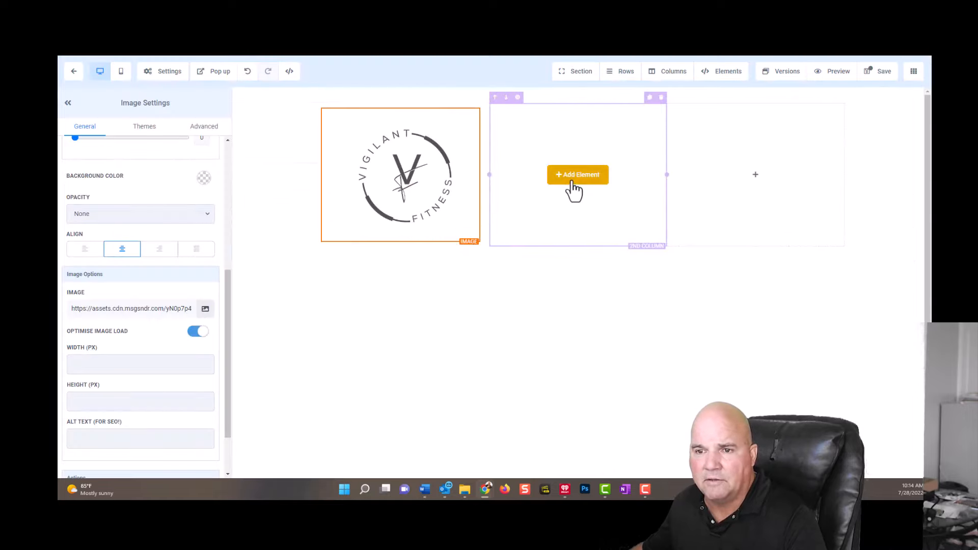
Step: Add an image element to the row's second column and fill it with "21 day challenge copy.png" from the media library
{"action": "left_click", "coordinate": [578, 176]}
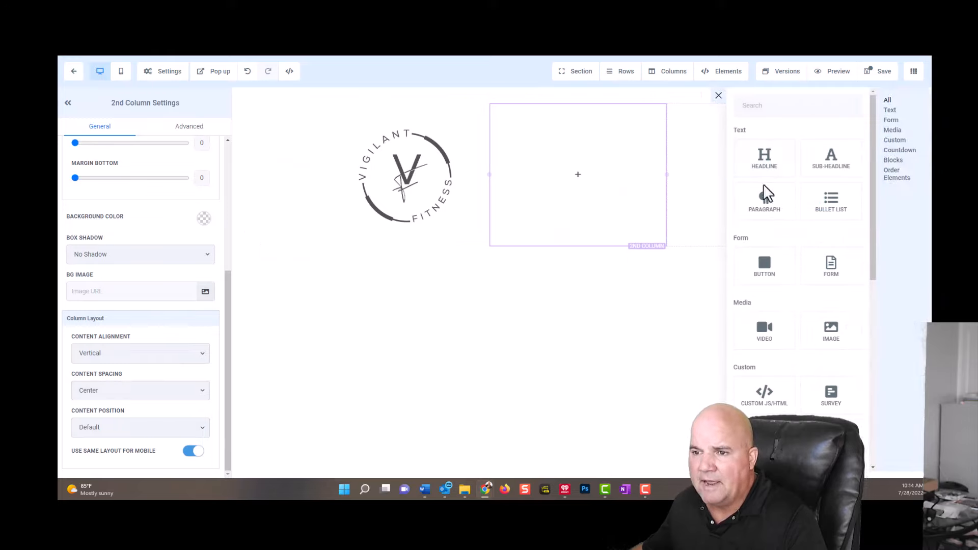
{"action": "left_click", "coordinate": [832, 339]}
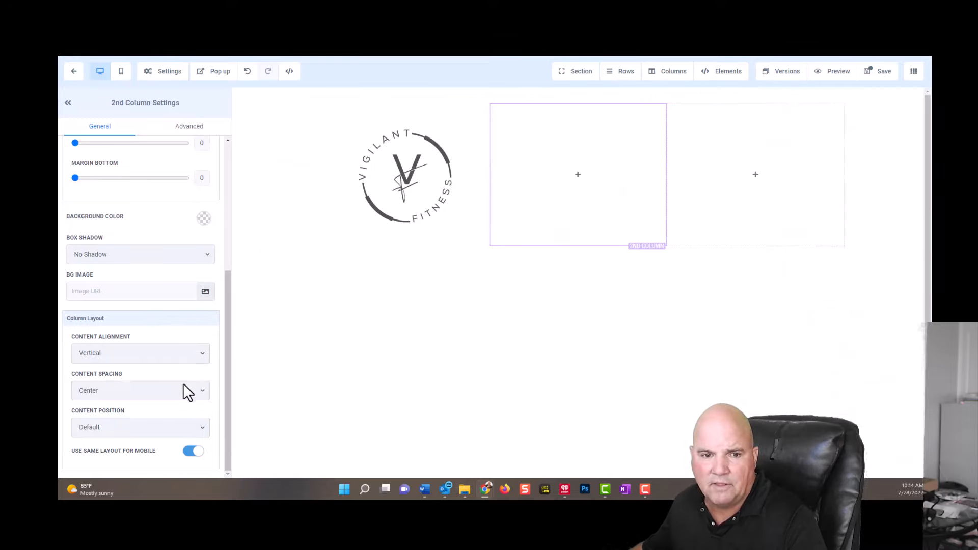
{"action": "left_click", "coordinate": [582, 186]}
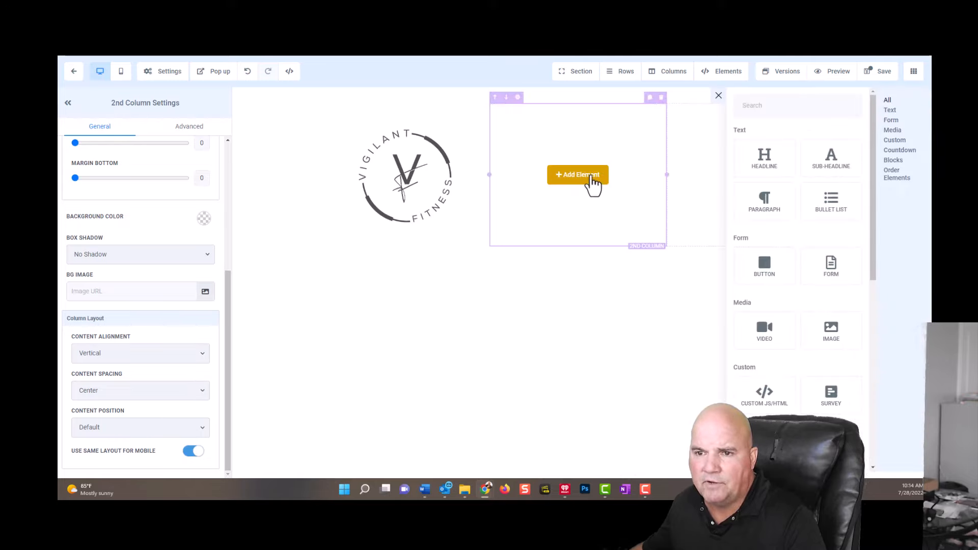
{"action": "left_click", "coordinate": [830, 329]}
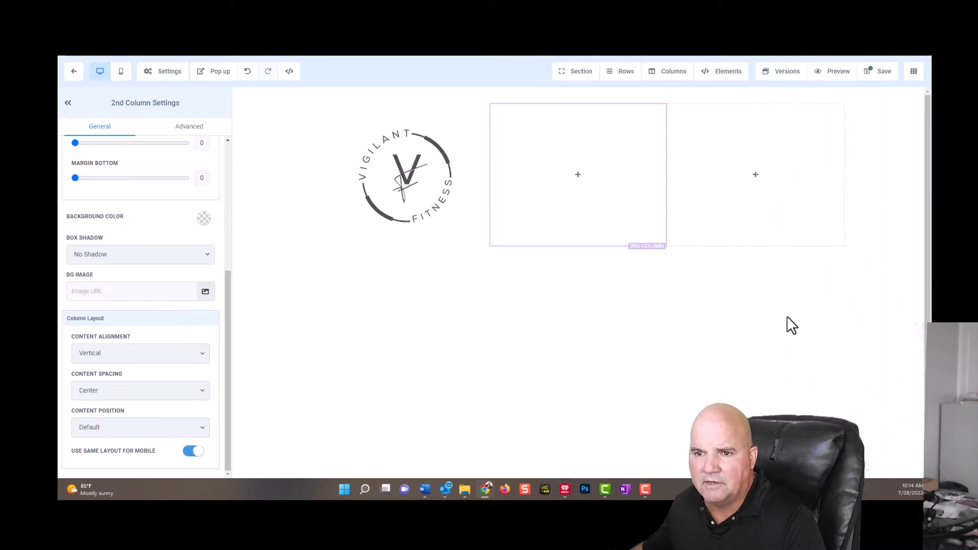
{"action": "left_click", "coordinate": [579, 175]}
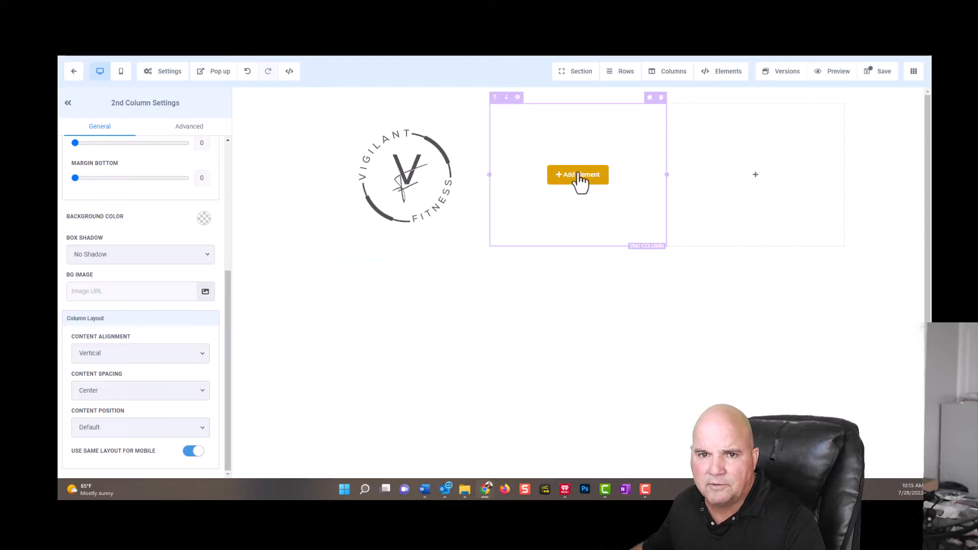
{"action": "left_click", "coordinate": [832, 332]}
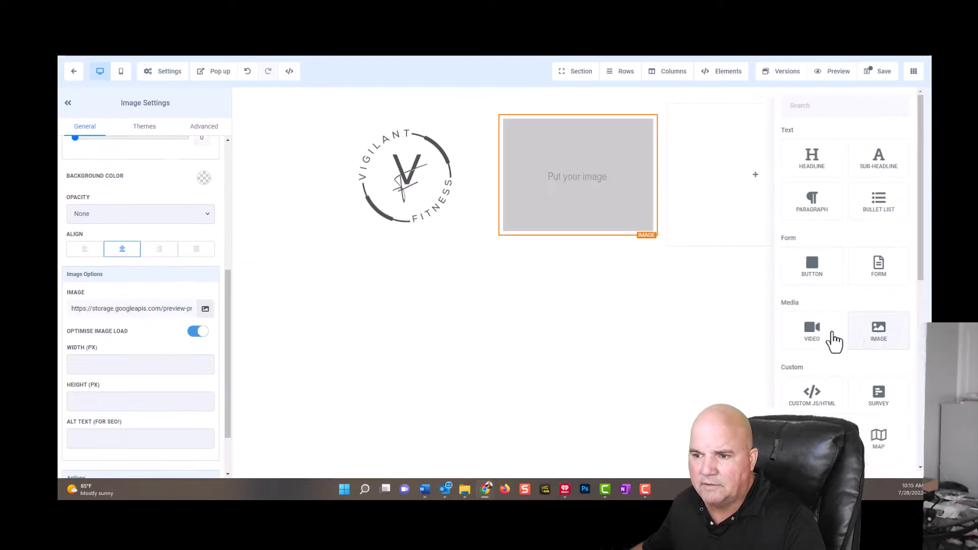
{"action": "scroll", "coordinate": [182, 372], "scroll_direction": "down", "scroll_amount": 2}
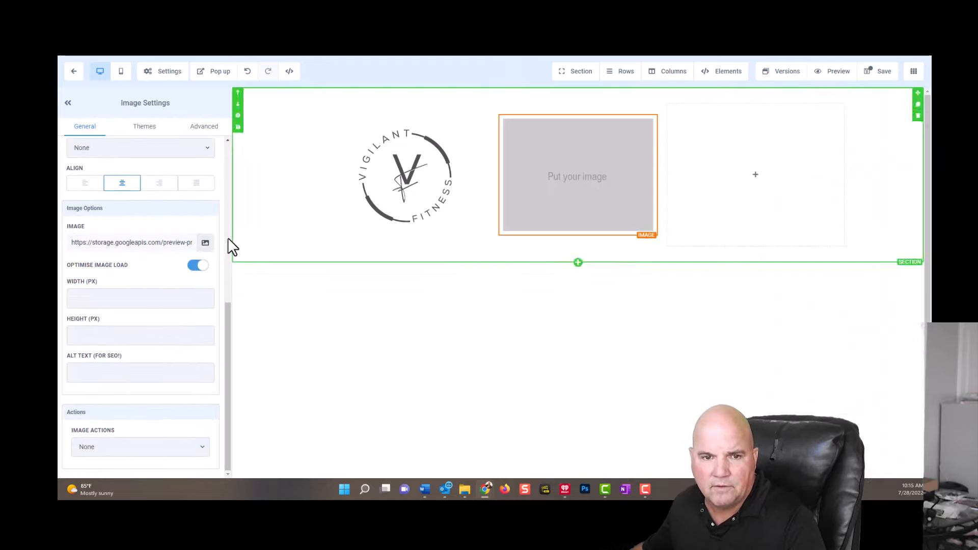
{"action": "left_click", "coordinate": [206, 245]}
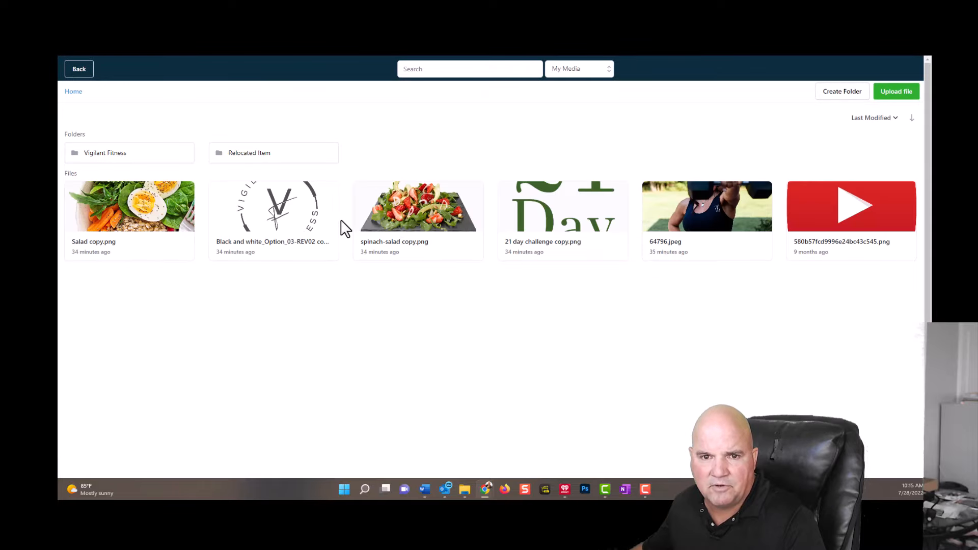
{"action": "left_click", "coordinate": [575, 212]}
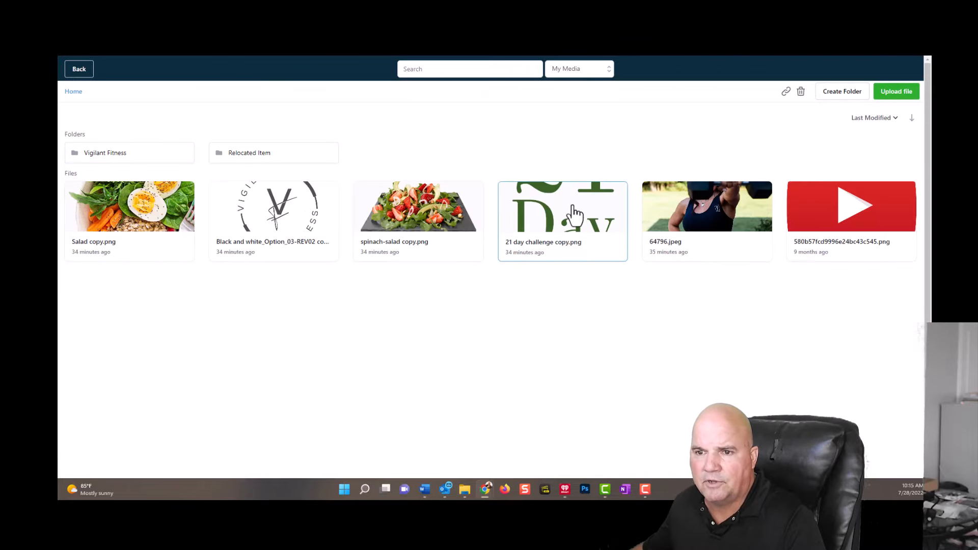
{"action": "double_click", "coordinate": [575, 214]}
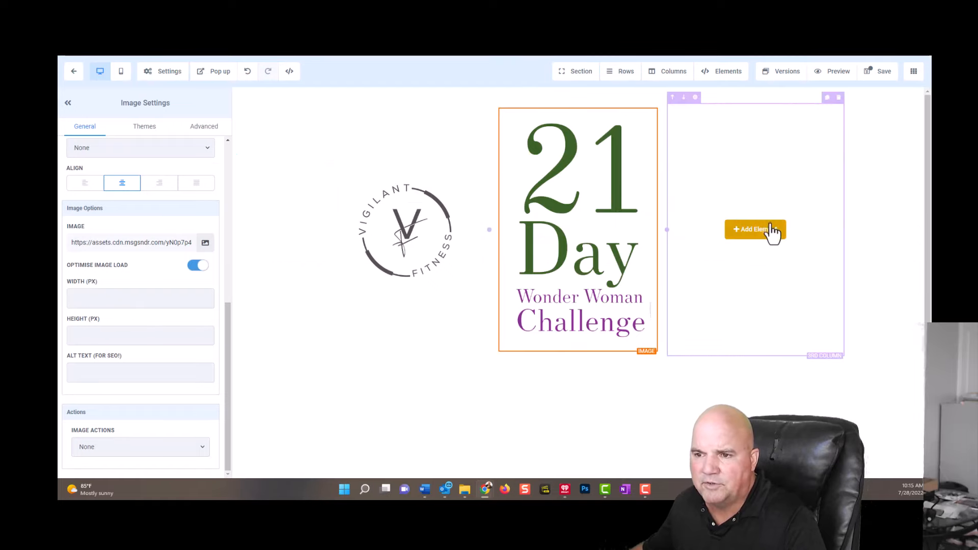
Step: Add an image element to the row's third column and fill it with the dumbbell photo "64796.jpeg"
{"action": "left_click", "coordinate": [769, 232]}
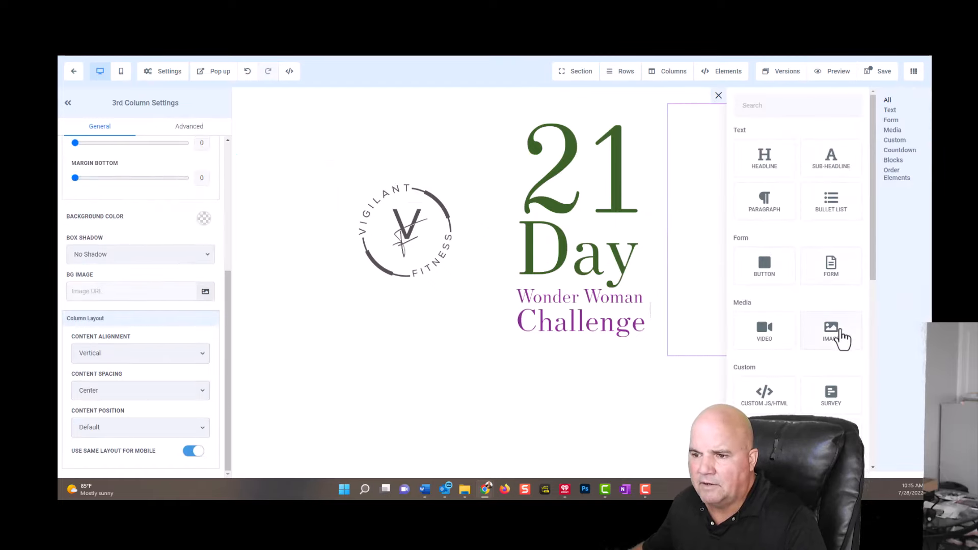
{"action": "left_click", "coordinate": [831, 336]}
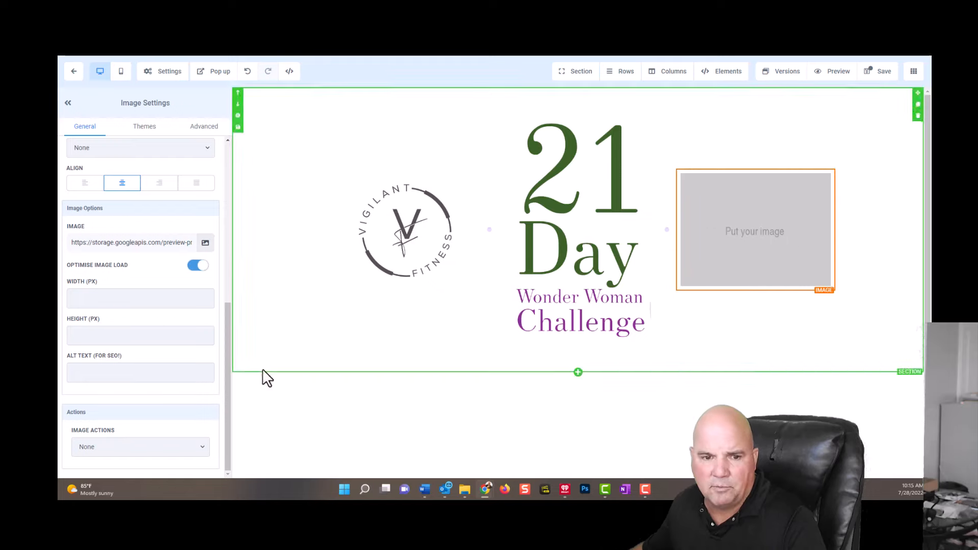
{"action": "left_click", "coordinate": [205, 243]}
{"action": "left_click", "coordinate": [724, 219]}
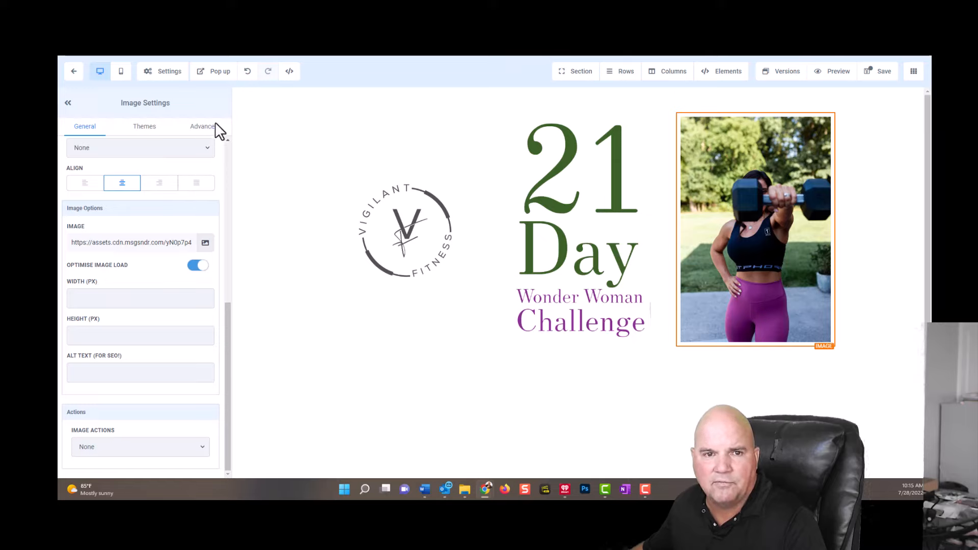
Step: Give the dumbbell photo a Circle image radius and save the page, leaving the SEO meta data unfilled
{"action": "left_click", "coordinate": [200, 134]}
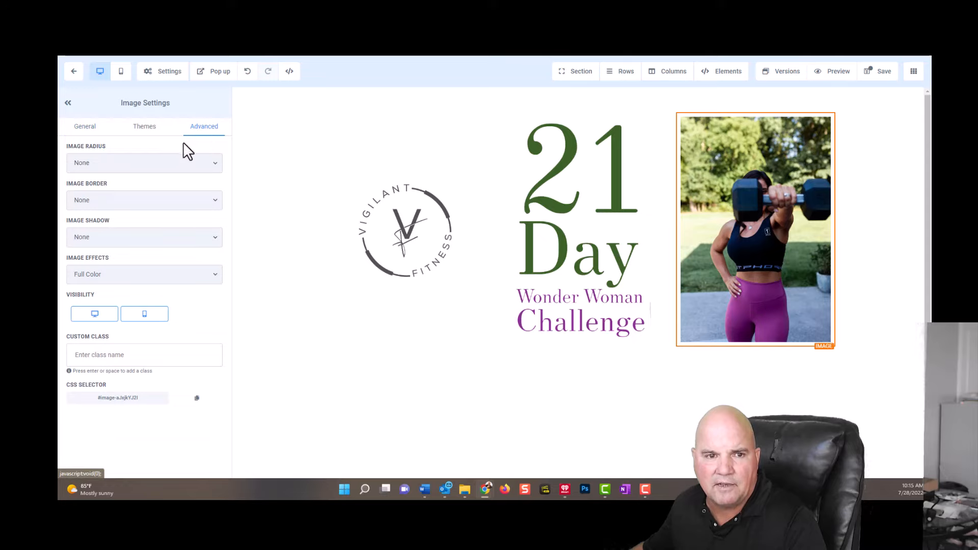
{"action": "left_click", "coordinate": [136, 163]}
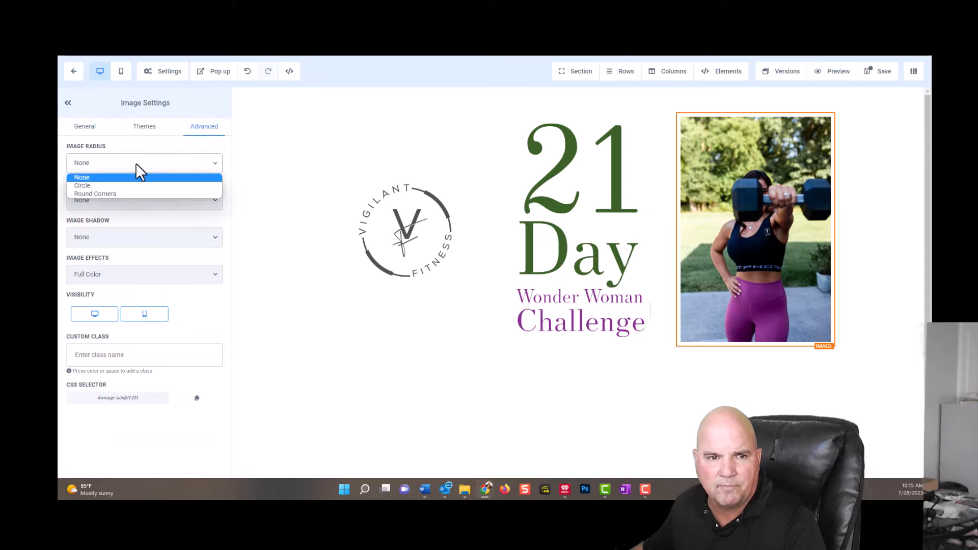
{"action": "left_click", "coordinate": [96, 185]}
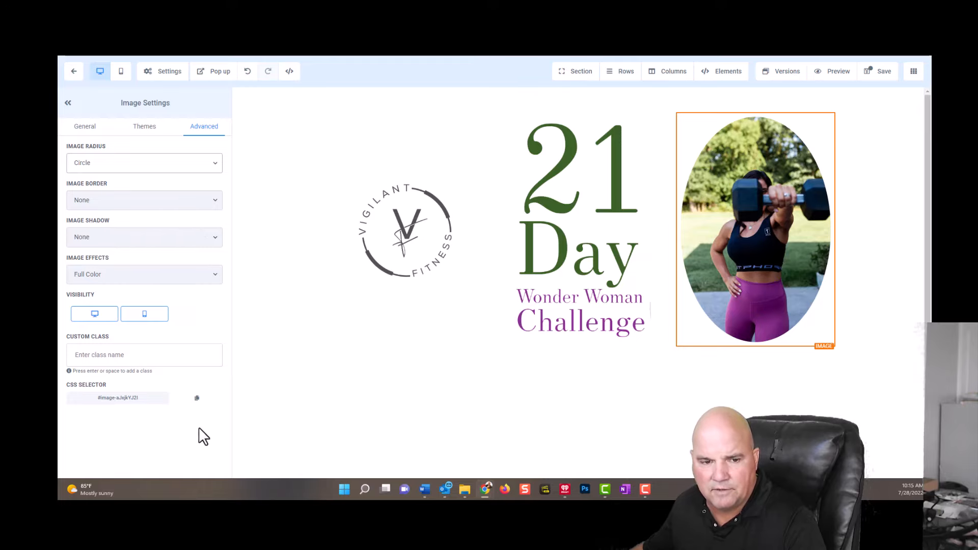
{"action": "left_click", "coordinate": [67, 103]}
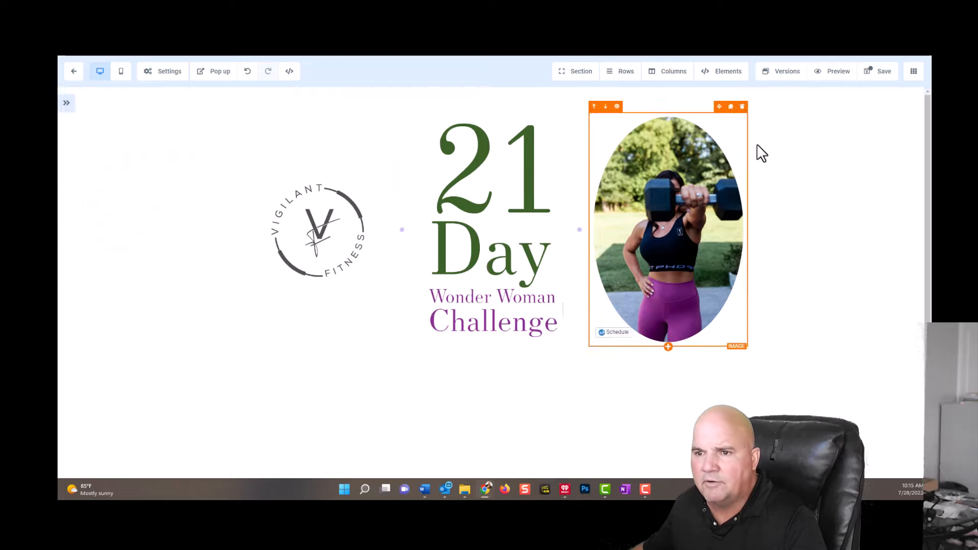
{"action": "left_click", "coordinate": [886, 75]}
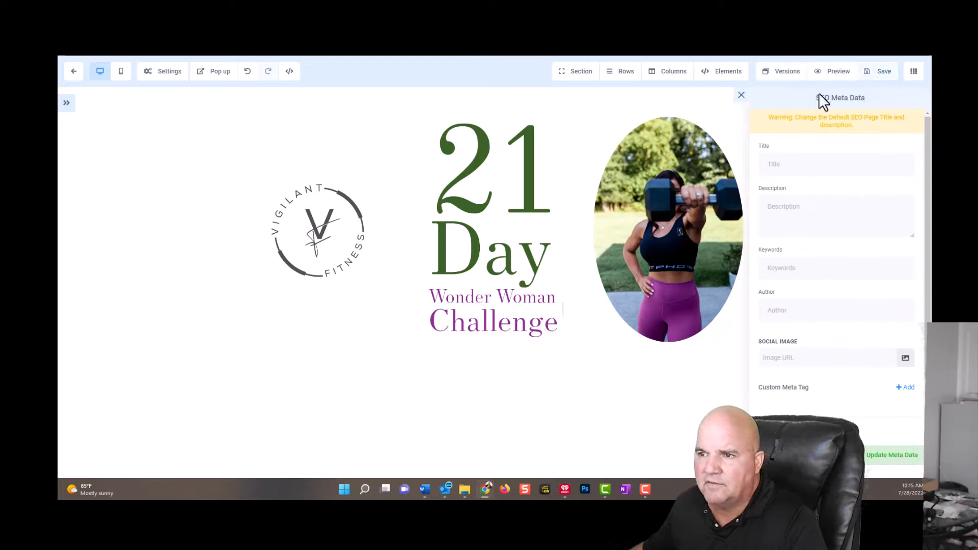
{"action": "left_click", "coordinate": [742, 96]}
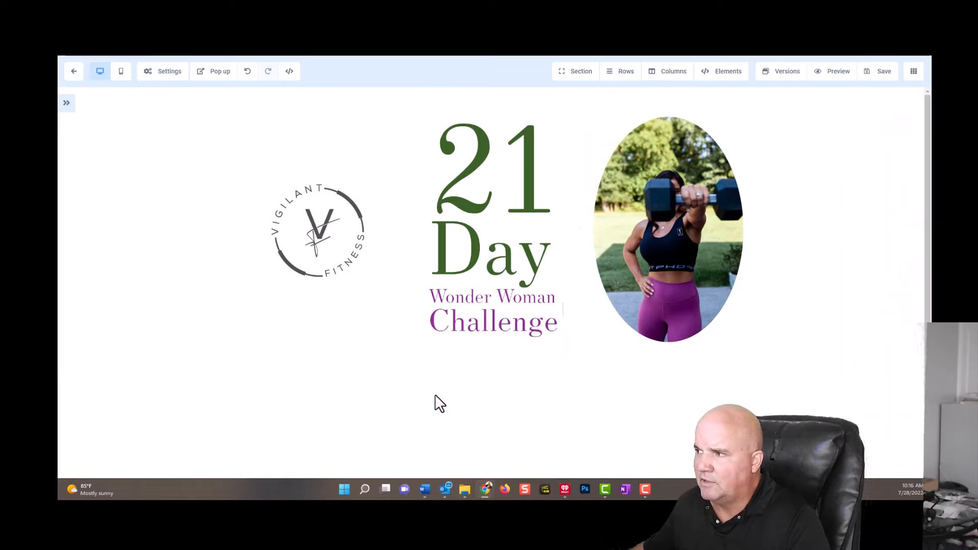
Step: Add a full-width section below the image header and place a 1-column row inside it
{"action": "left_click", "coordinate": [490, 375]}
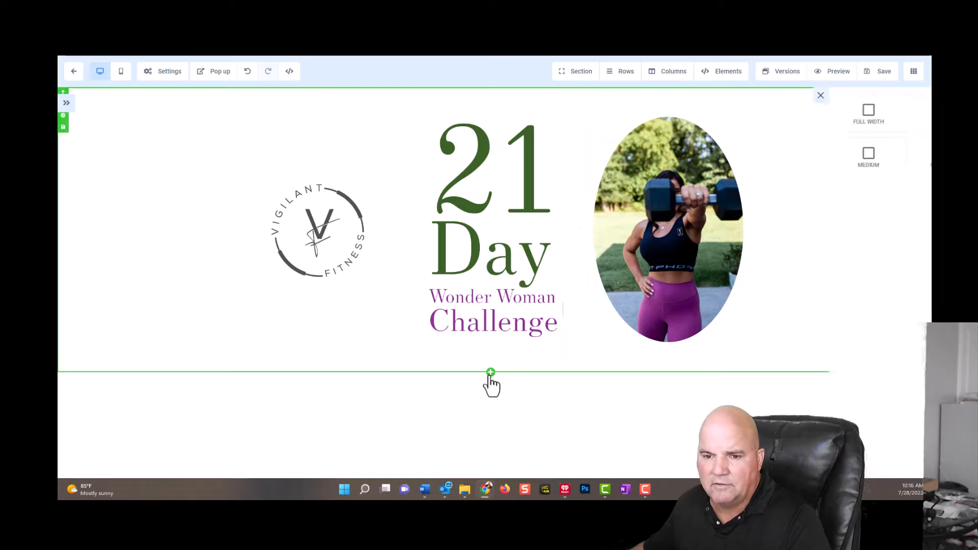
{"action": "left_click", "coordinate": [775, 122]}
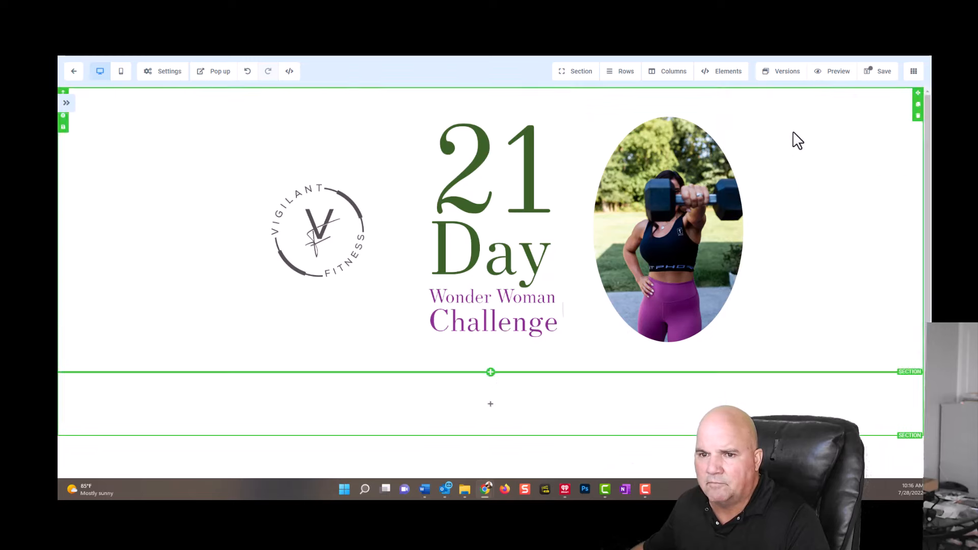
{"action": "left_click", "coordinate": [487, 405]}
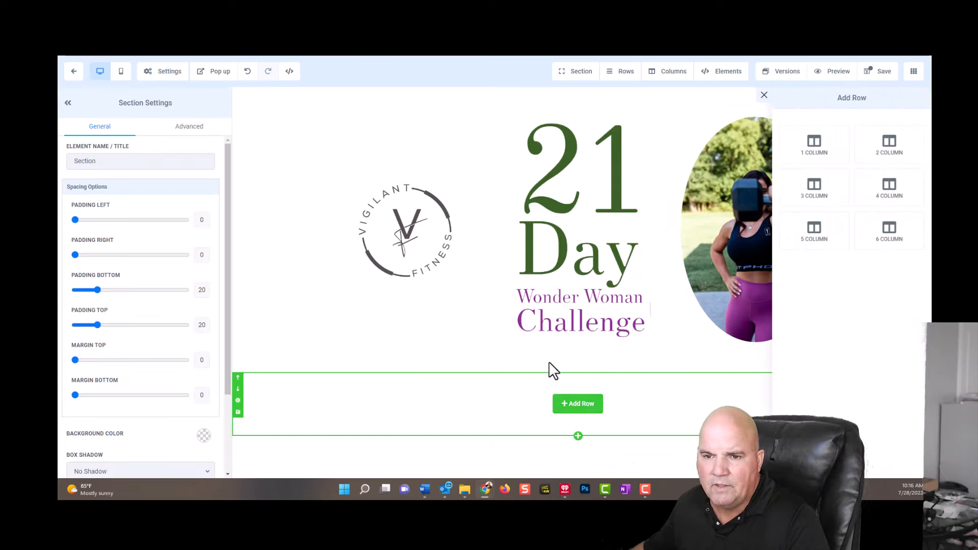
{"action": "left_click", "coordinate": [810, 148]}
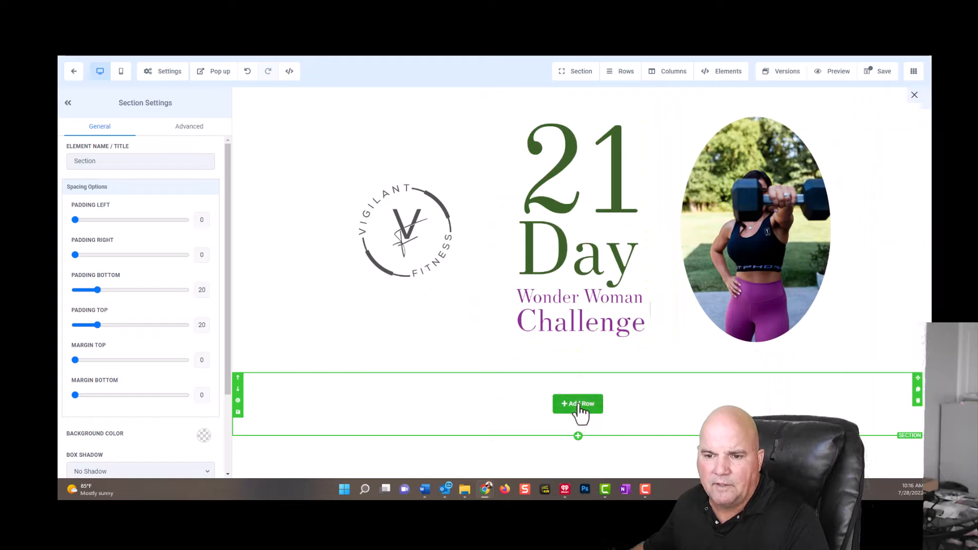
{"action": "left_click", "coordinate": [580, 406]}
{"action": "left_click", "coordinate": [834, 149]}
{"action": "mouse_move", "coordinate": [648, 426]}
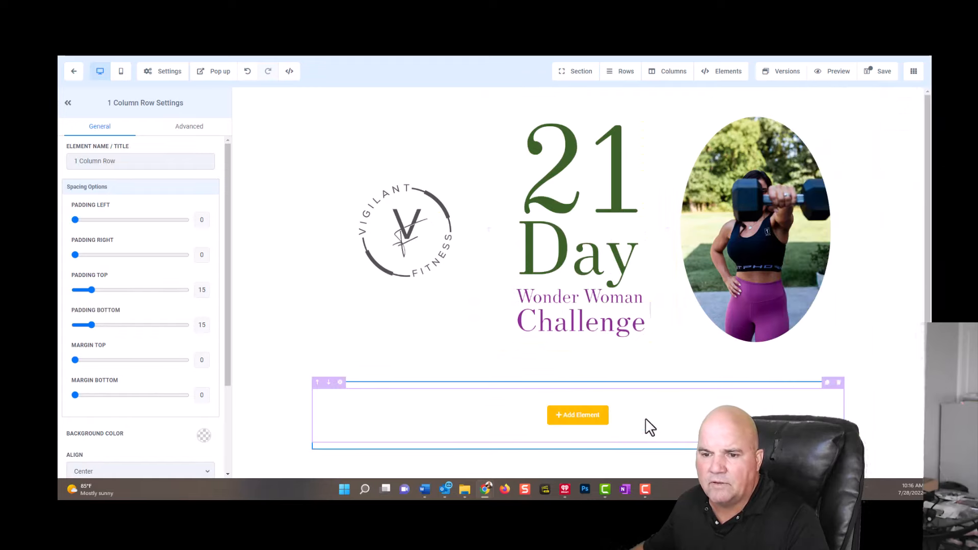
Step: Add a sub-headline element to the new row and replace its placeholder text with "STARTS AUGUST 1st"
{"action": "left_click", "coordinate": [566, 417]}
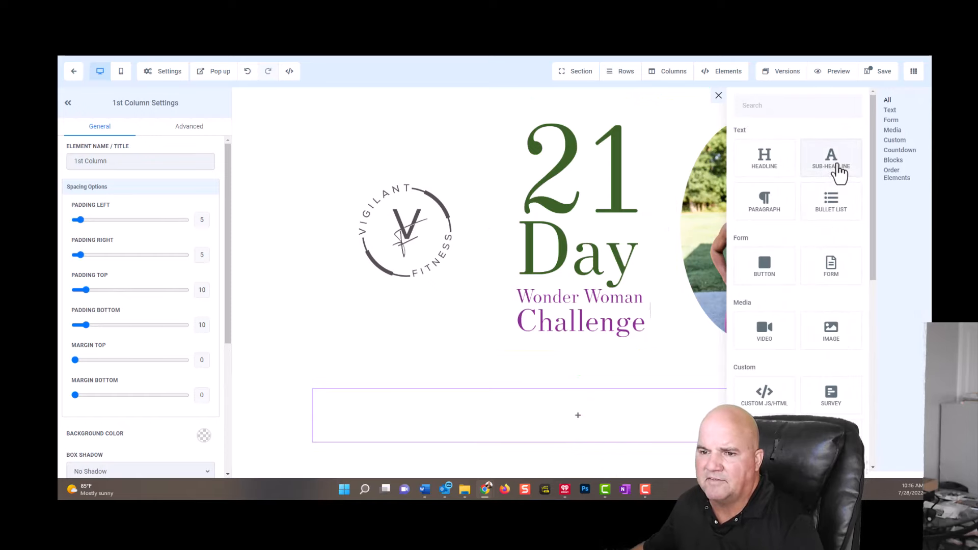
{"action": "left_click", "coordinate": [836, 170]}
{"action": "left_click_drag", "start_coordinate": [656, 400], "coordinate": [498, 397]}
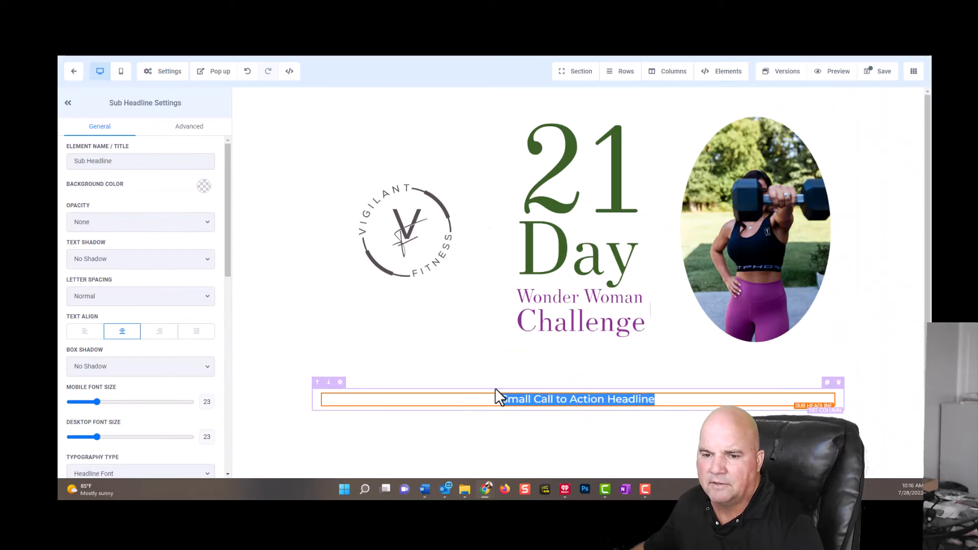
{"action": "type", "text": "SAT"}
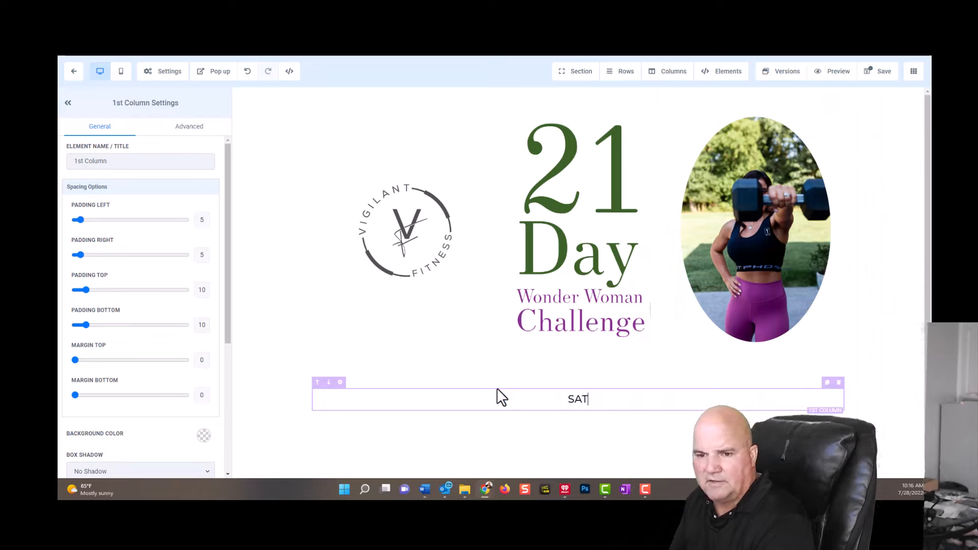
{"action": "key", "text": "BackSpace"}
{"action": "key", "text": "BackSpace"}
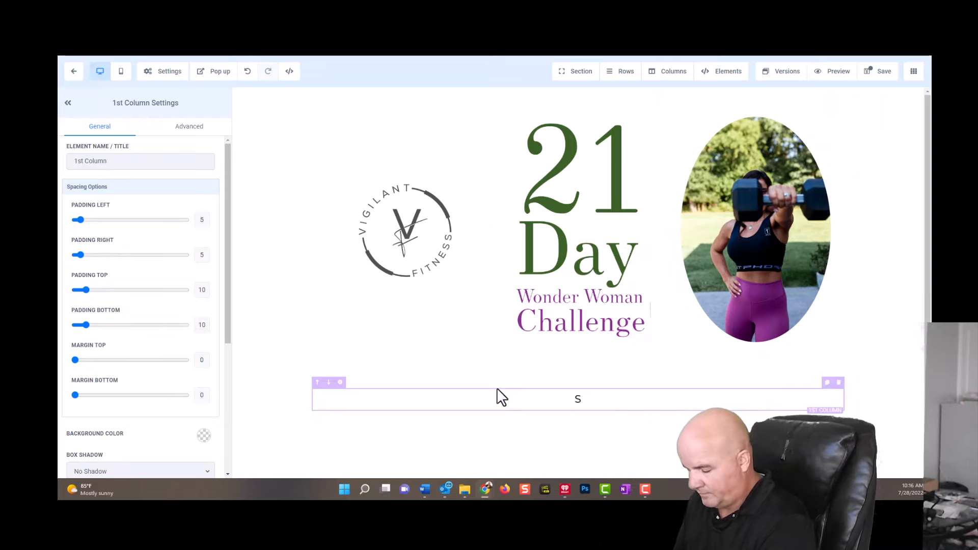
{"action": "type", "text": "TARTS "}
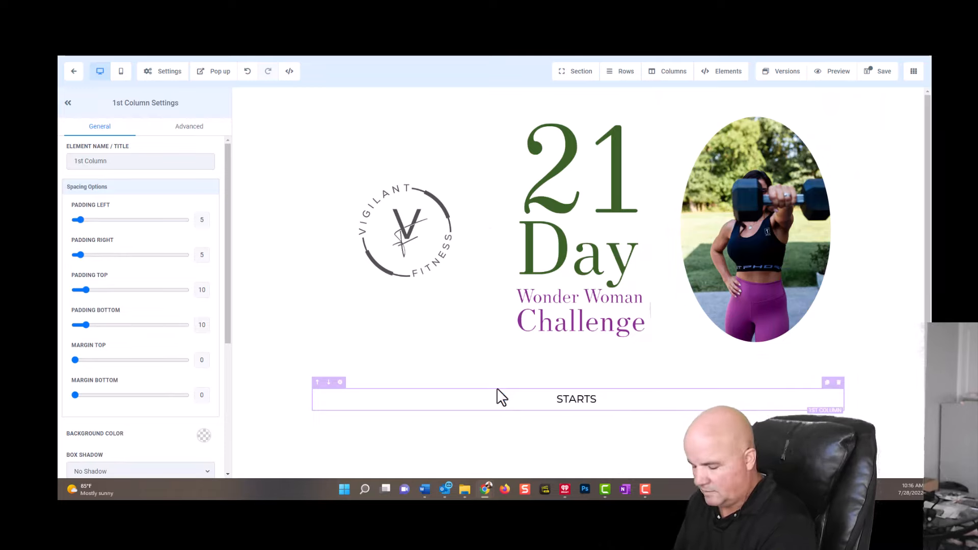
{"action": "type", "text": "AUGUST "}
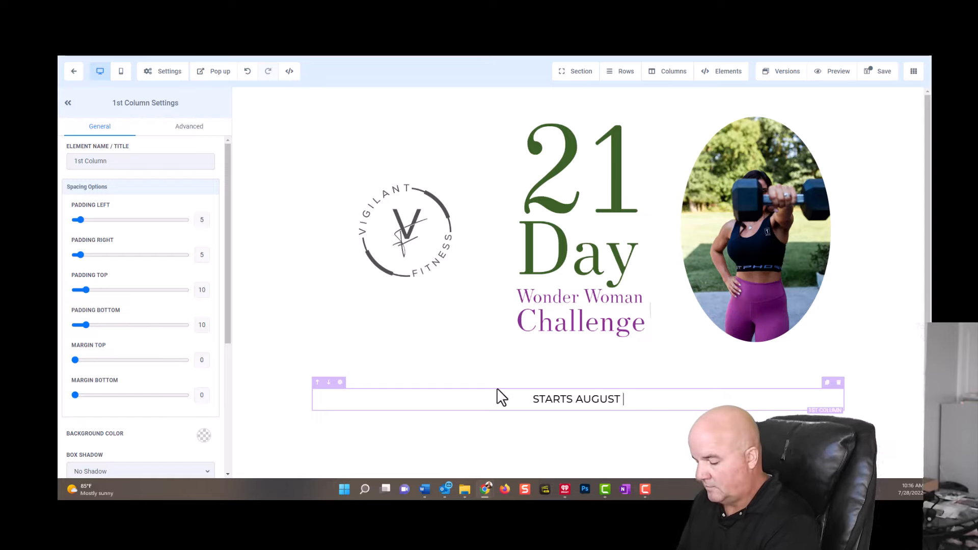
{"action": "type", "text": "1st"}
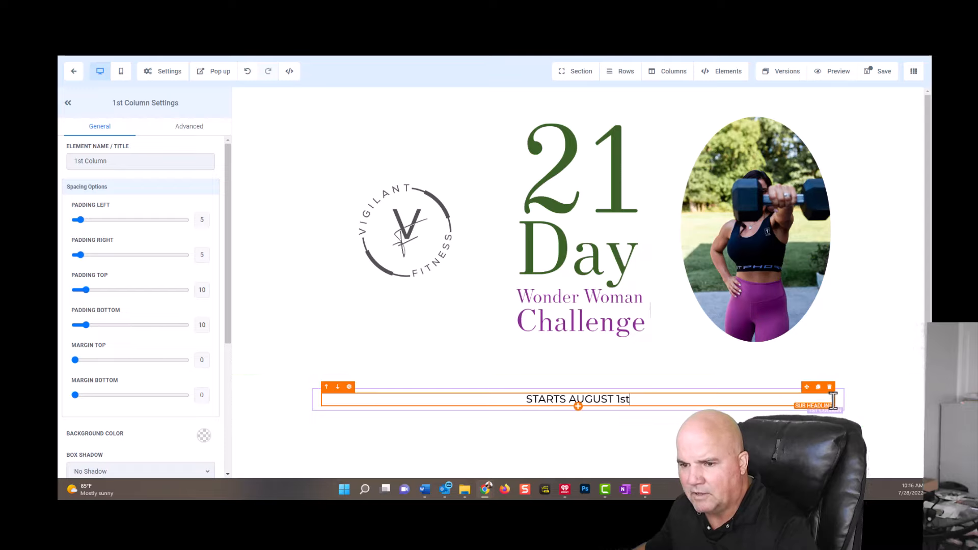
Step: Add a countdown element beneath the "STARTS AUGUST 1st" sub-headline and set its end date to 2022/07/31
{"action": "left_click", "coordinate": [579, 407]}
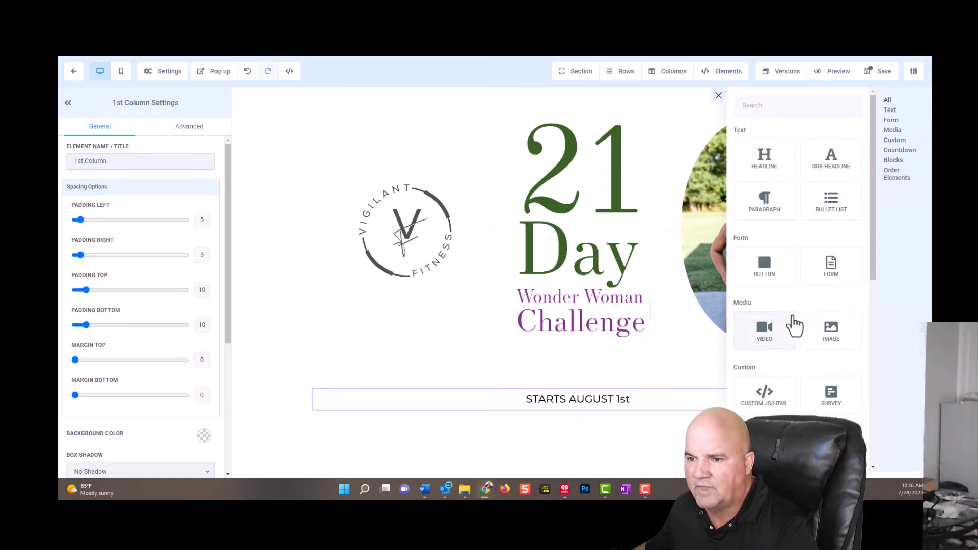
{"action": "scroll", "coordinate": [792, 340], "scroll_direction": "down", "scroll_amount": 5}
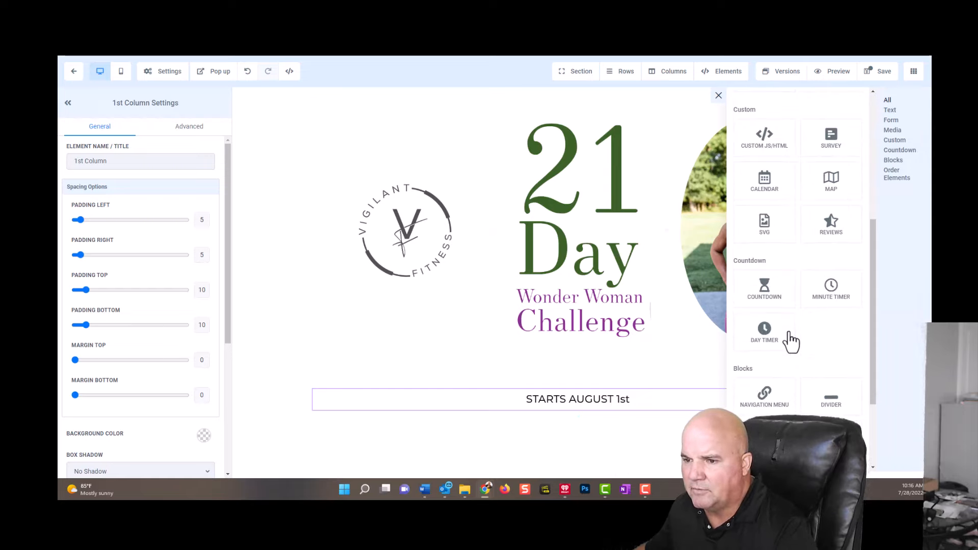
{"action": "left_click", "coordinate": [771, 298]}
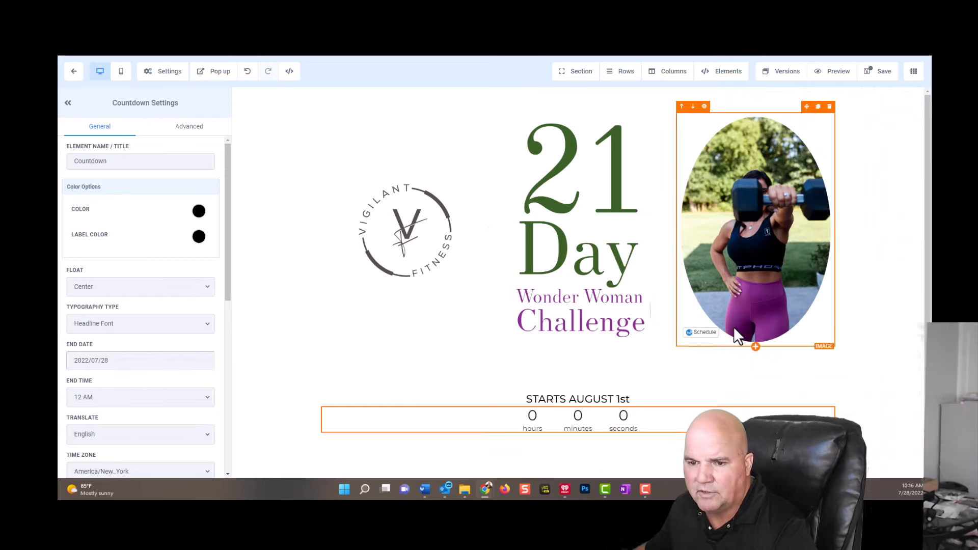
{"action": "left_click", "coordinate": [98, 360]}
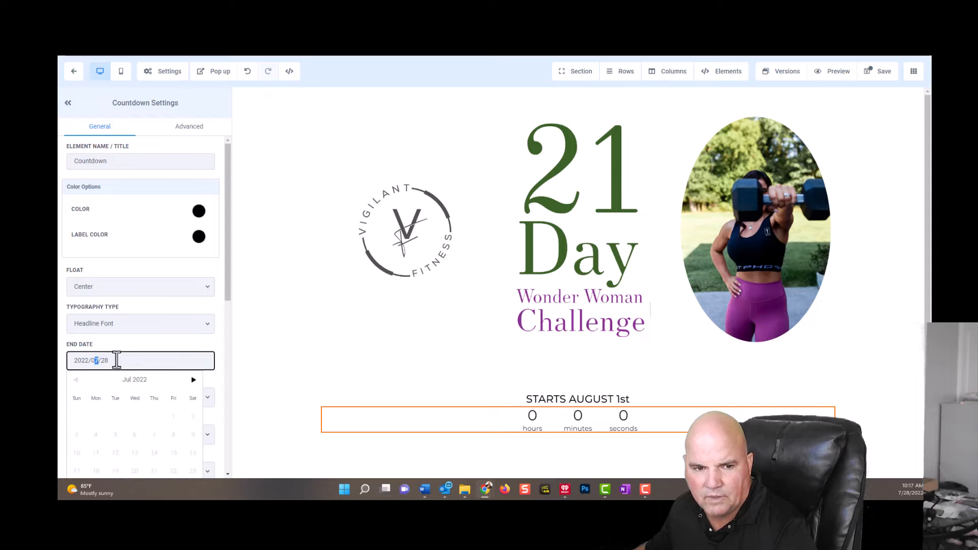
{"action": "left_click_drag", "start_coordinate": [108, 360], "coordinate": [104, 361]}
{"action": "left_click", "coordinate": [125, 363]}
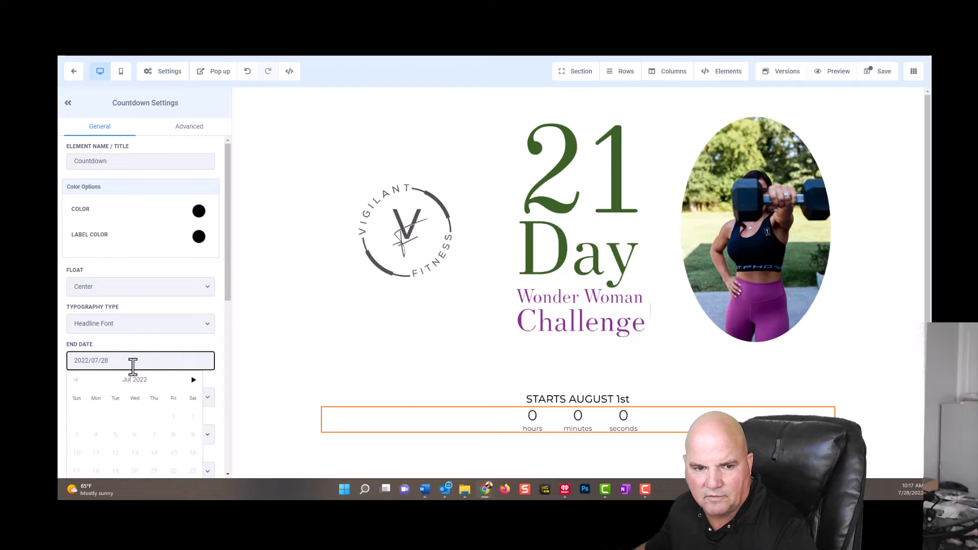
{"action": "scroll", "coordinate": [197, 440], "scroll_direction": "down", "scroll_amount": 5}
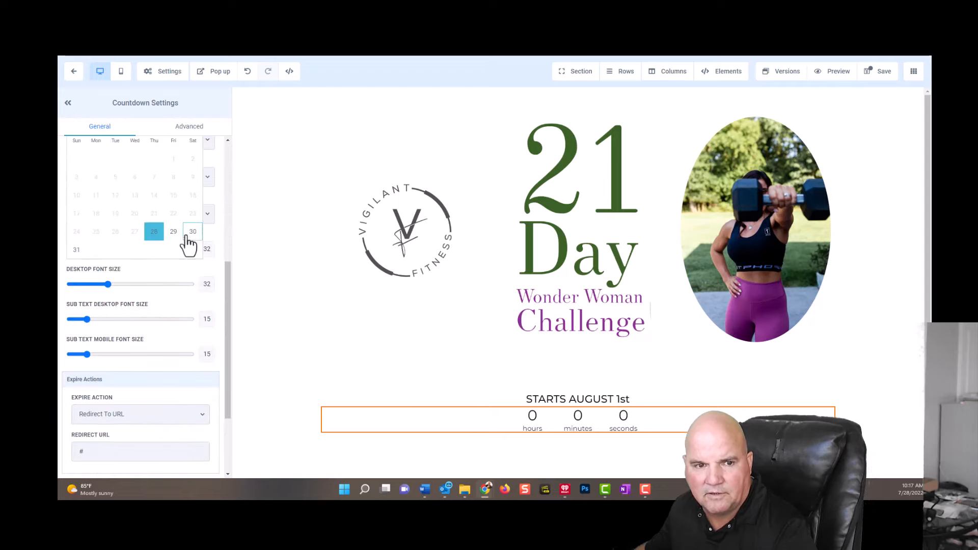
{"action": "left_click", "coordinate": [77, 249]}
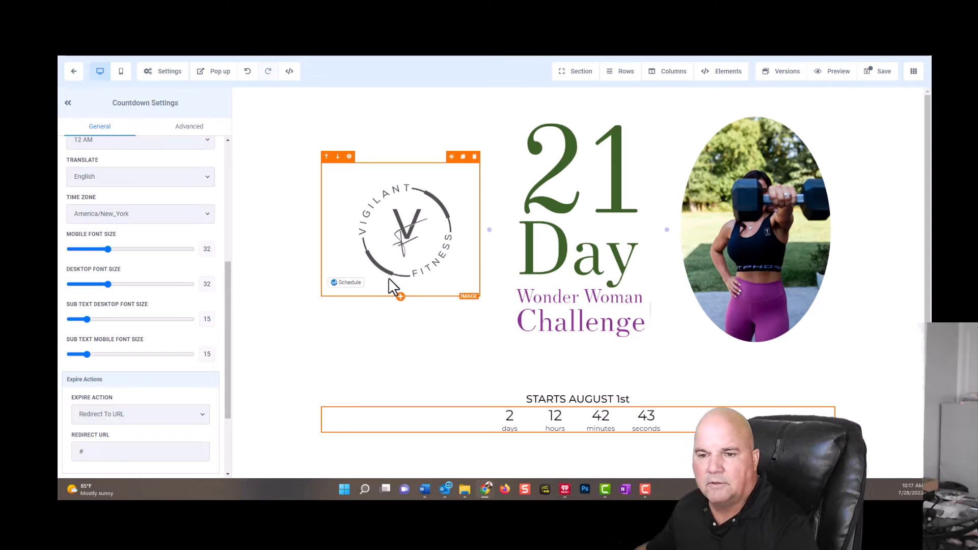
Step: Try several colors for the countdown digits, settle on bright green, and save the page
{"action": "scroll", "coordinate": [148, 319], "scroll_direction": "down", "scroll_amount": 3}
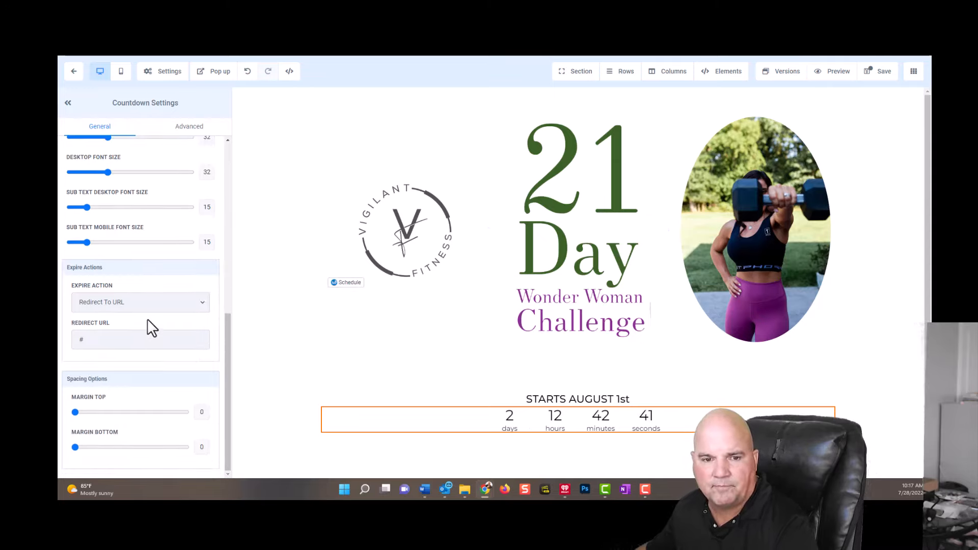
{"action": "scroll", "coordinate": [151, 326], "scroll_direction": "up", "scroll_amount": 10}
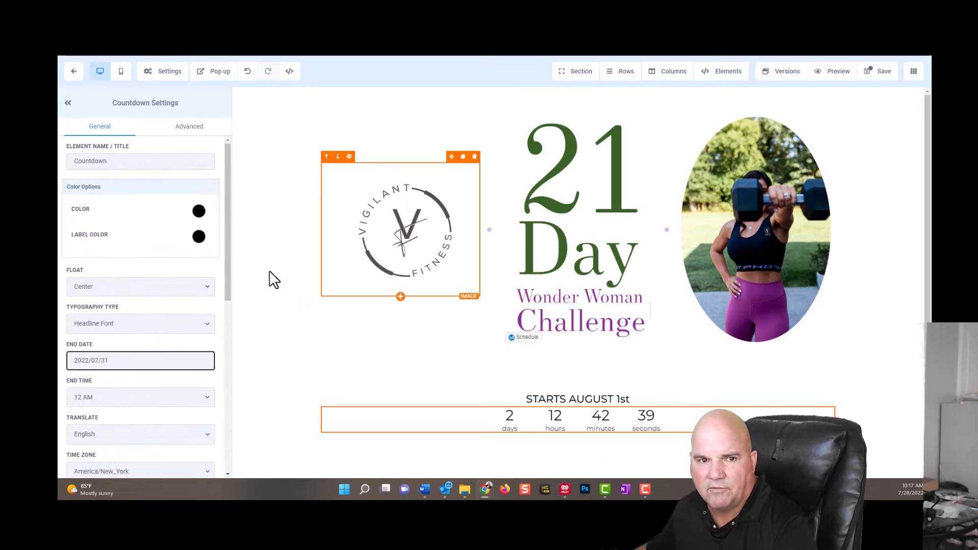
{"action": "left_click", "coordinate": [198, 211]}
{"action": "left_click", "coordinate": [167, 232]}
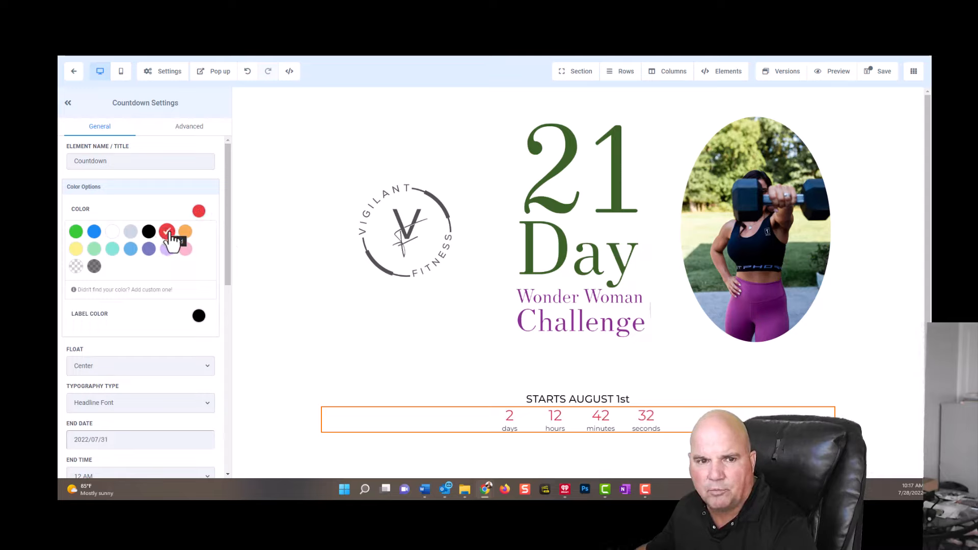
{"action": "left_click", "coordinate": [130, 249]}
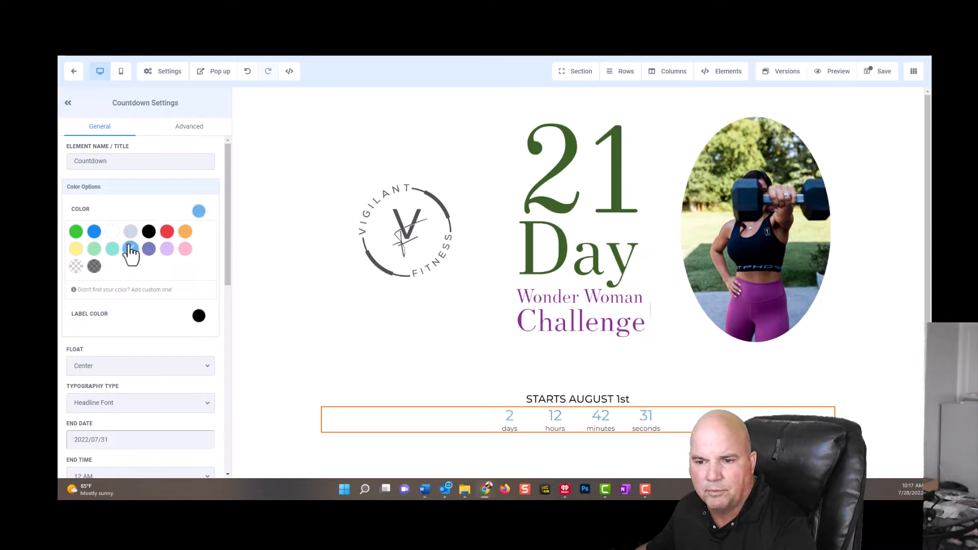
{"action": "left_click", "coordinate": [94, 231]}
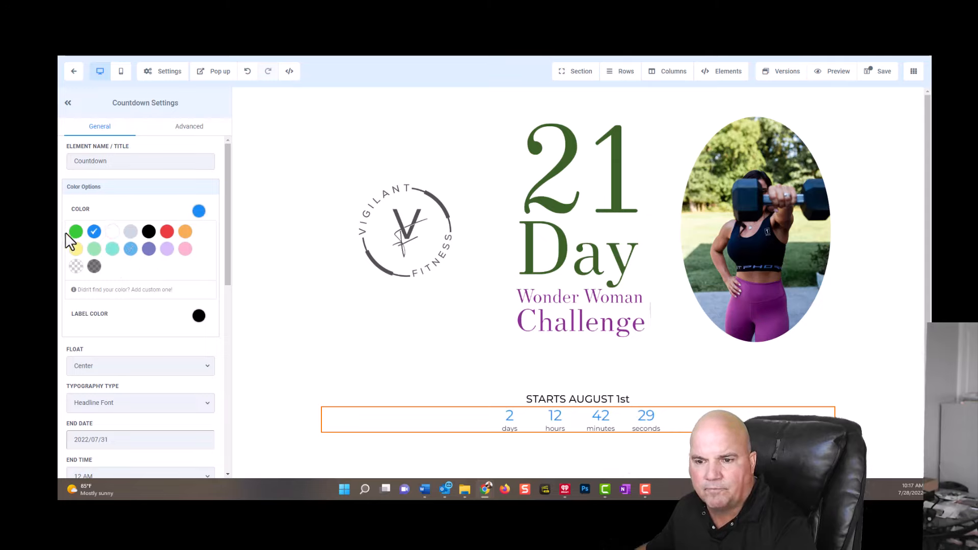
{"action": "left_click", "coordinate": [75, 232]}
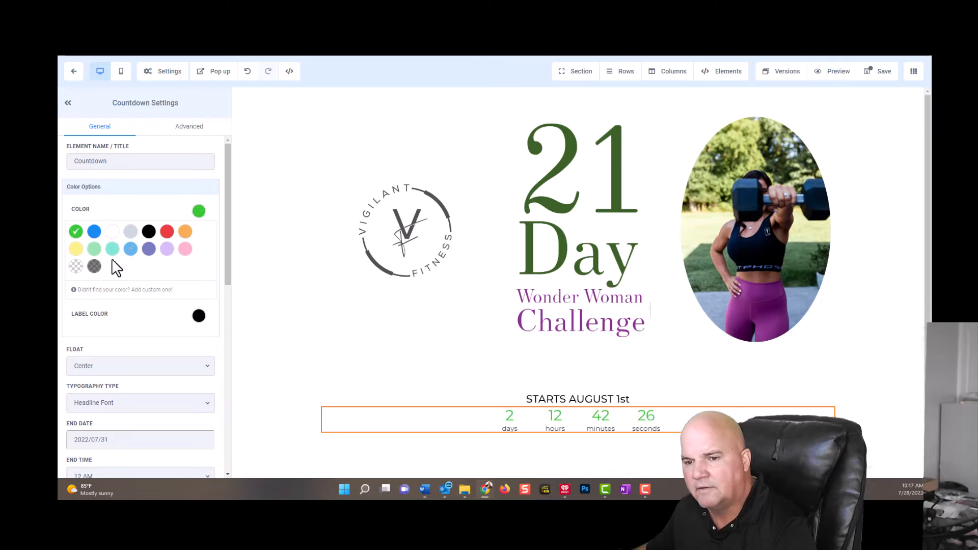
{"action": "left_click", "coordinate": [298, 411]}
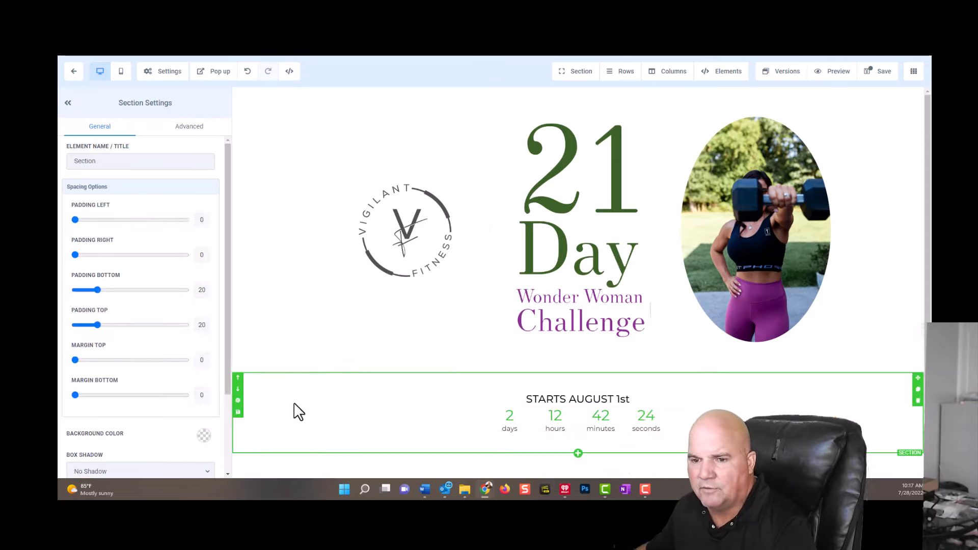
{"action": "left_click", "coordinate": [881, 74]}
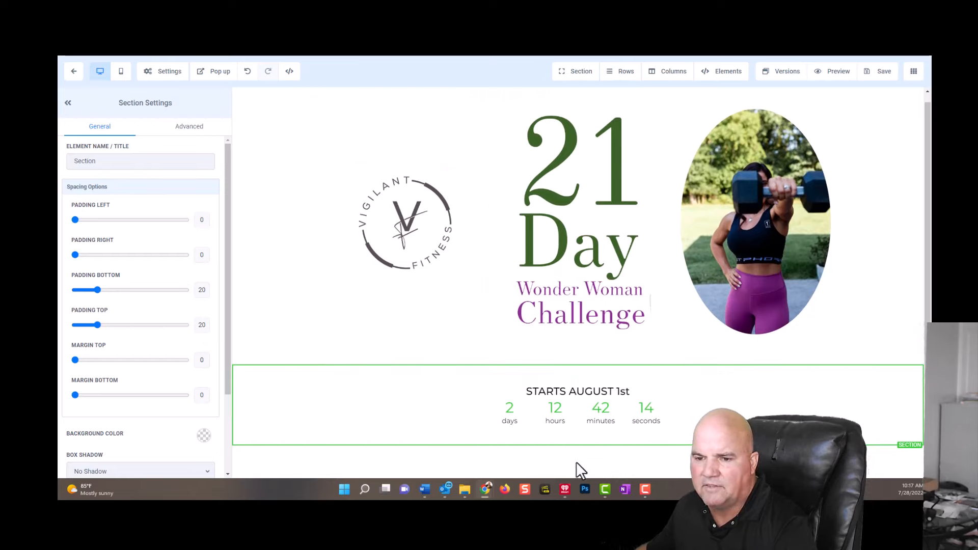
Step: Add a divider element directly beneath the countdown timer
{"action": "left_click", "coordinate": [579, 425]}
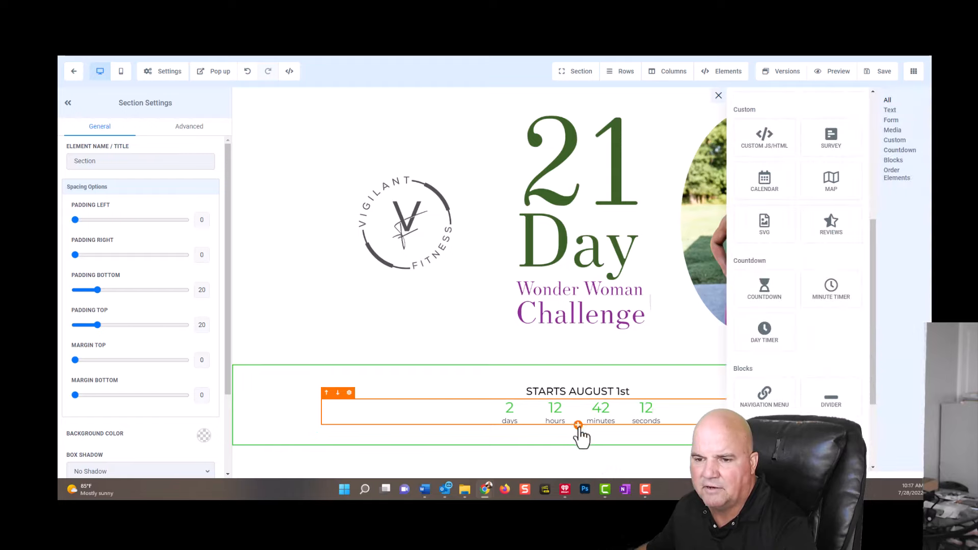
{"action": "left_click", "coordinate": [829, 401]}
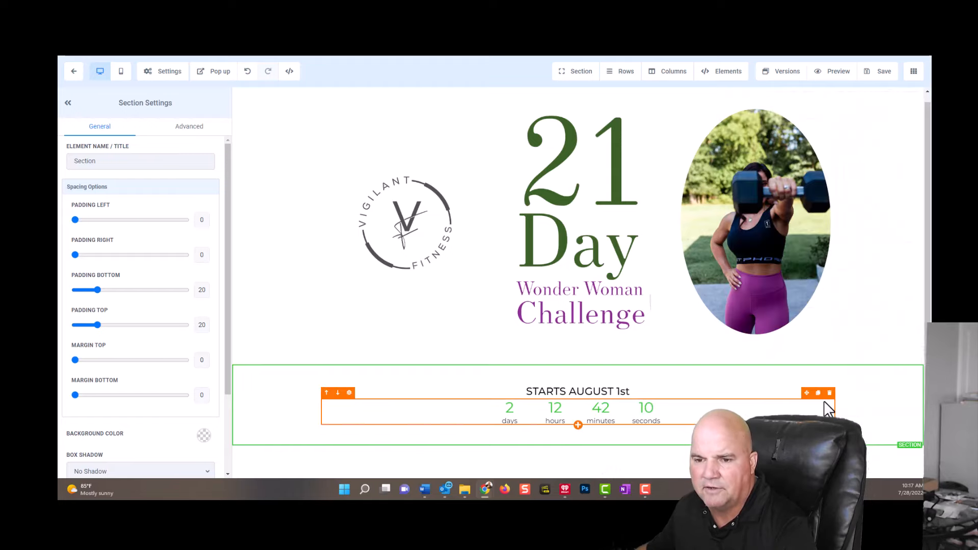
{"action": "left_click", "coordinate": [578, 424]}
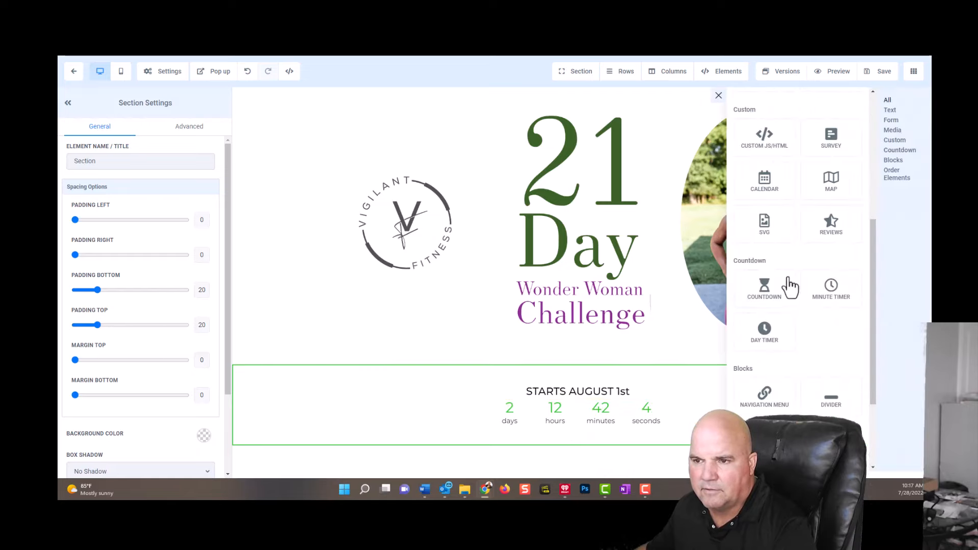
{"action": "left_click", "coordinate": [831, 407]}
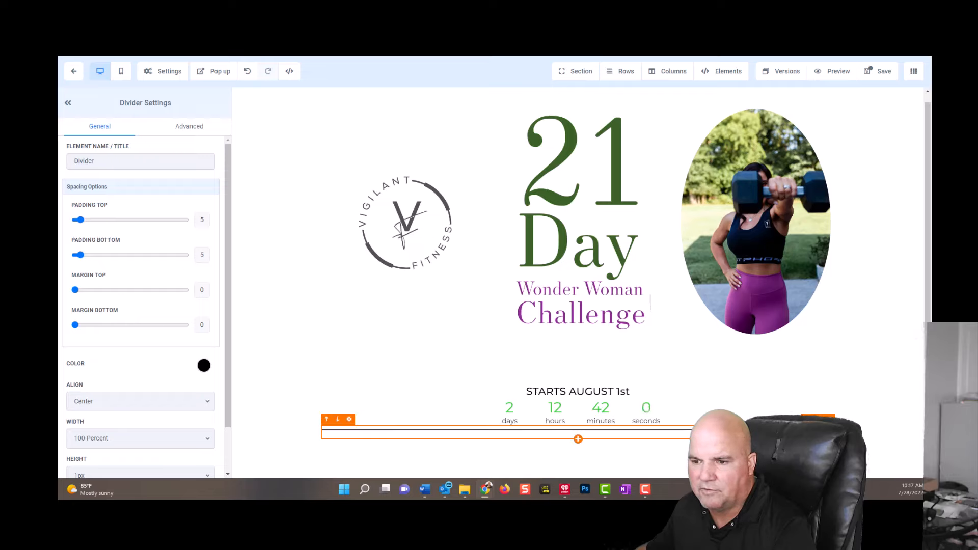
Step: Color the divider under the countdown bright green, set its height to 5px, and save the page
{"action": "left_click", "coordinate": [204, 365]}
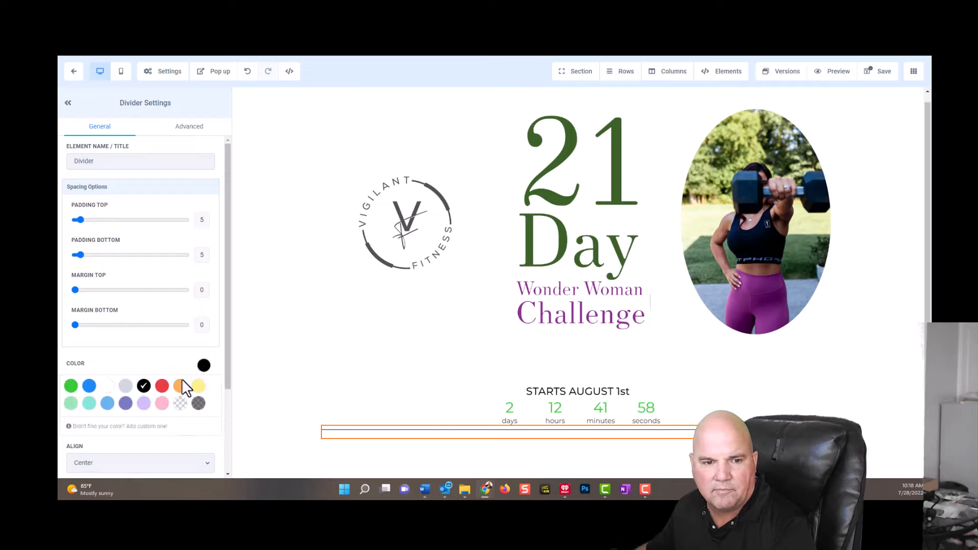
{"action": "left_click", "coordinate": [73, 390]}
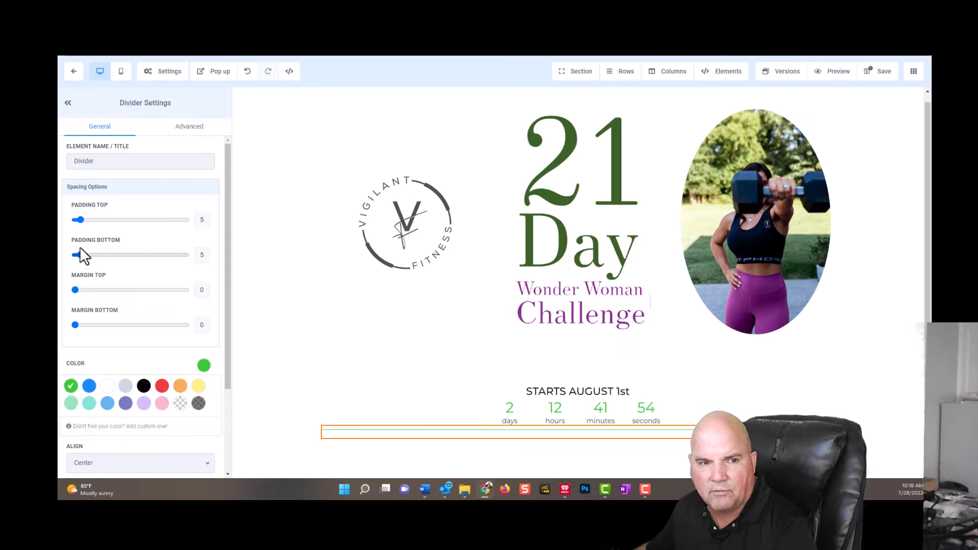
{"action": "scroll", "coordinate": [112, 298], "scroll_direction": "down", "scroll_amount": 2}
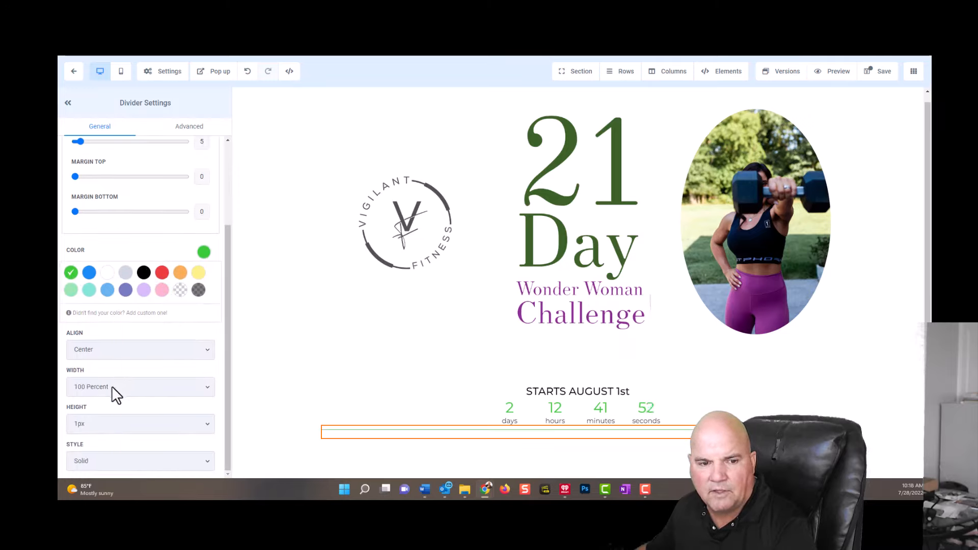
{"action": "left_click", "coordinate": [114, 423]}
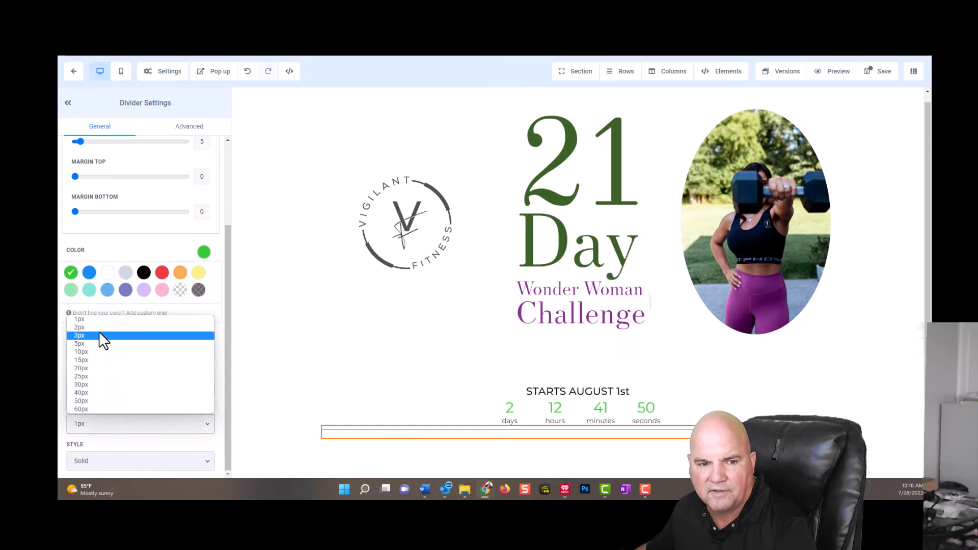
{"action": "left_click", "coordinate": [102, 344]}
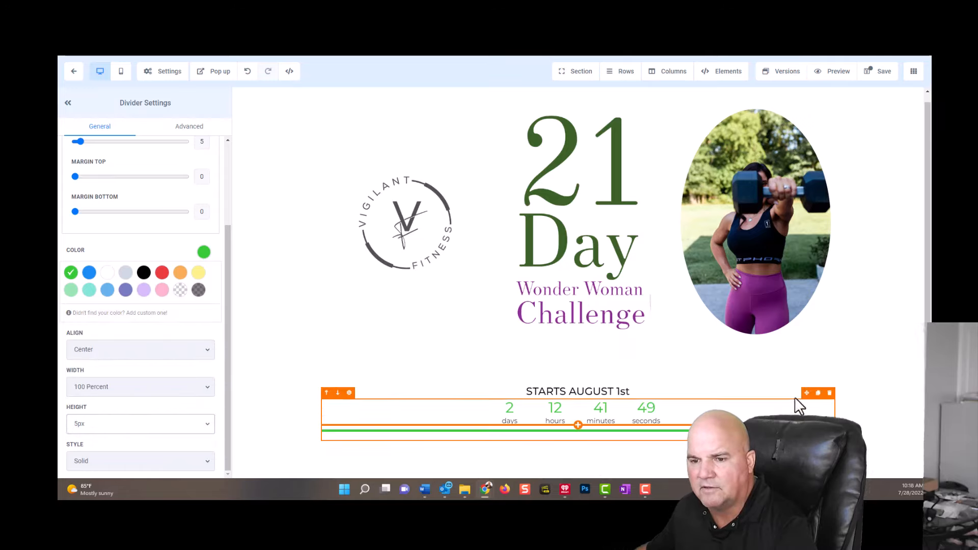
{"action": "left_click", "coordinate": [897, 317]}
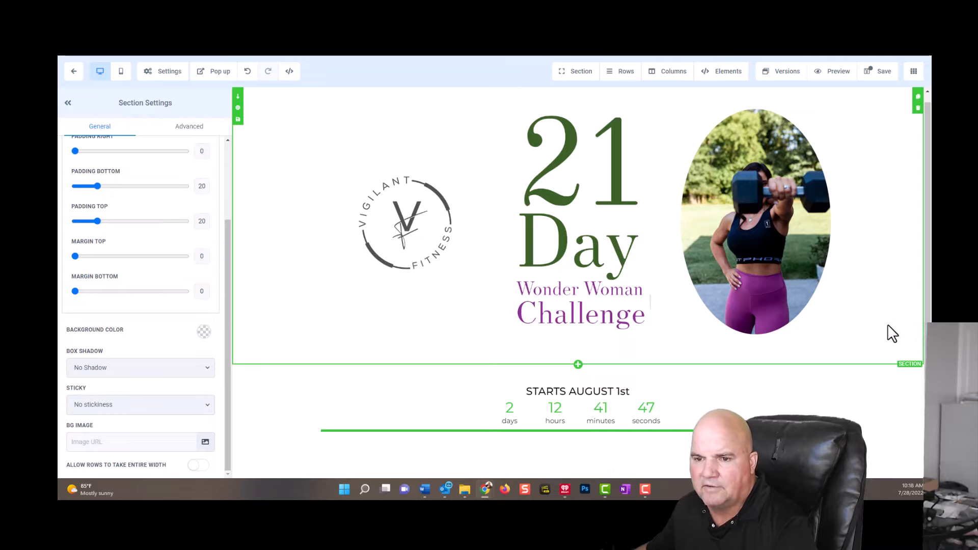
{"action": "left_click", "coordinate": [881, 72]}
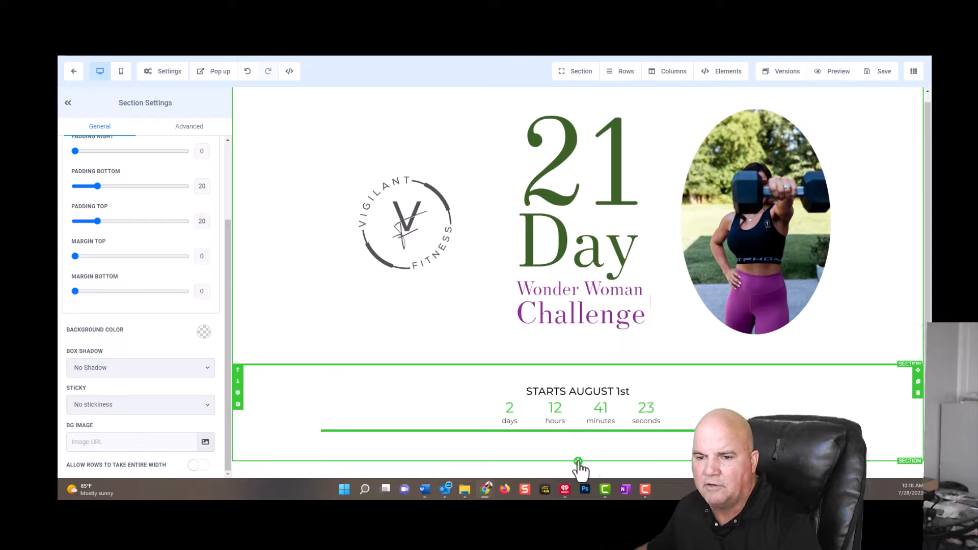
Step: Add a full-width section below the countdown section and place a 2-column row inside it
{"action": "left_click", "coordinate": [577, 462]}
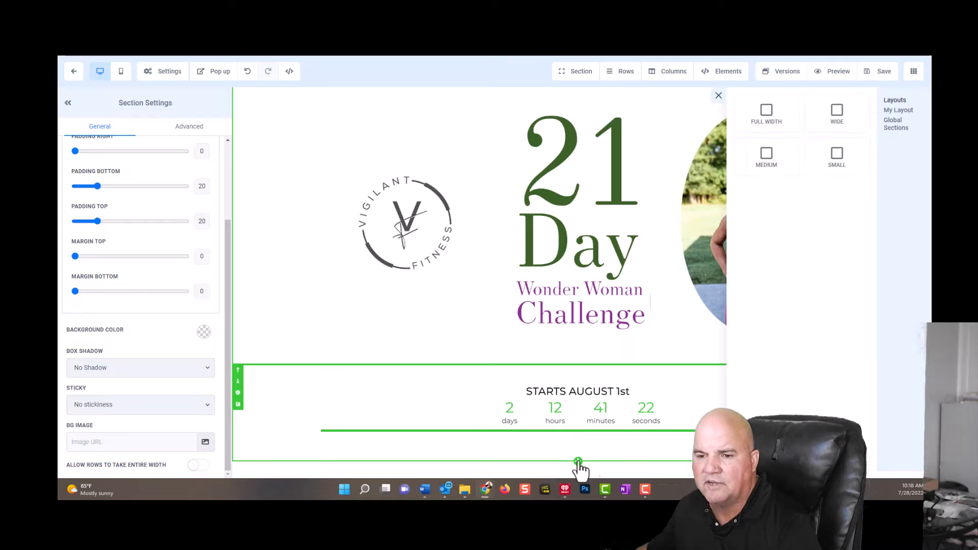
{"action": "left_click", "coordinate": [771, 118]}
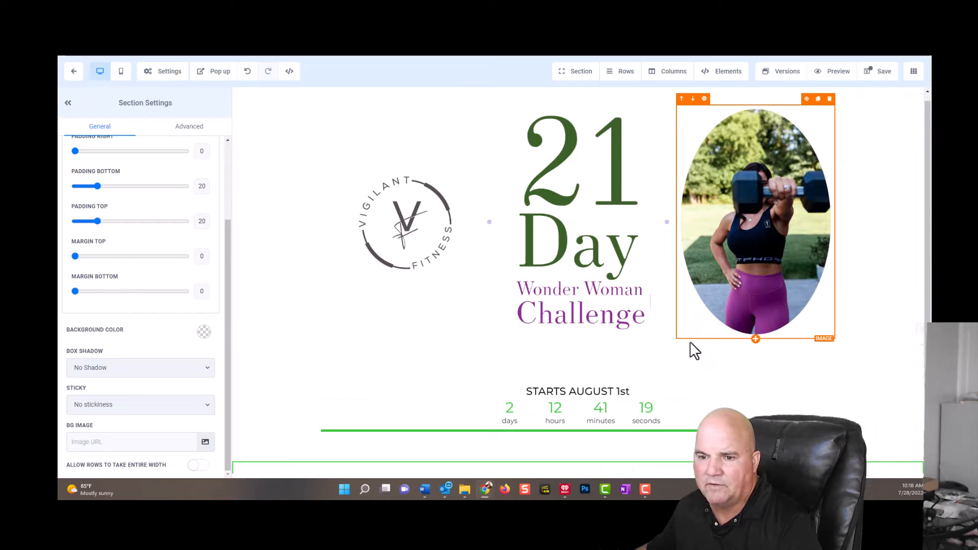
{"action": "scroll", "coordinate": [692, 351], "scroll_direction": "down", "scroll_amount": 1}
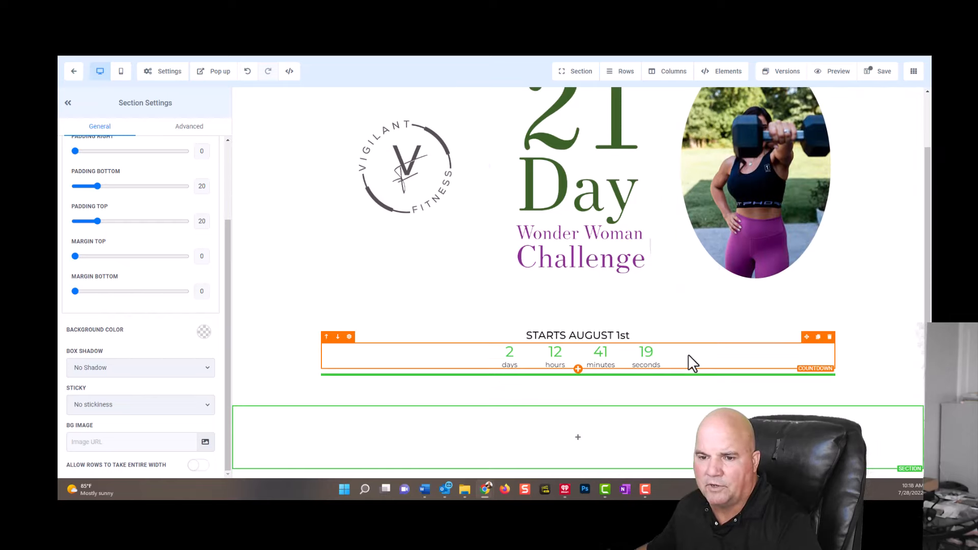
{"action": "left_click", "coordinate": [577, 438]}
{"action": "left_click", "coordinate": [900, 151]}
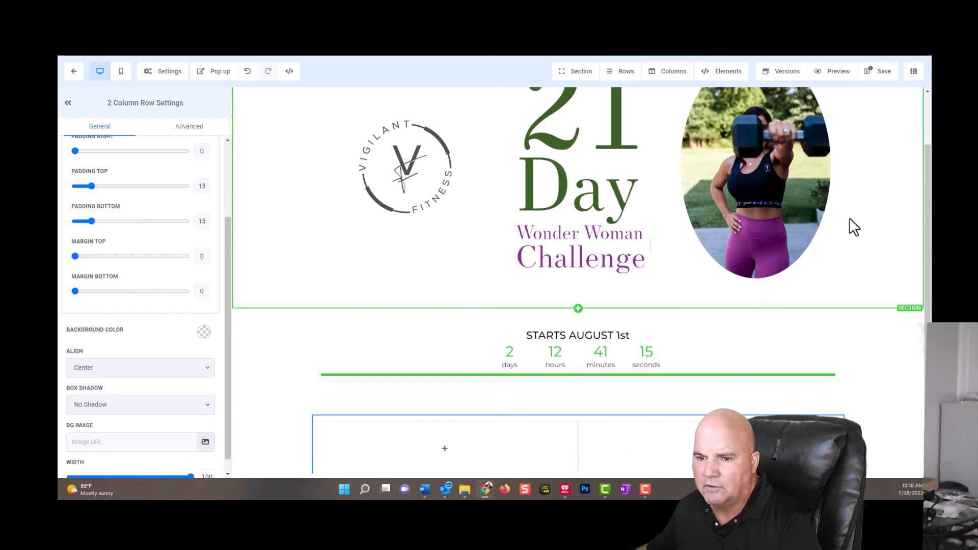
{"action": "scroll", "coordinate": [699, 376], "scroll_direction": "down", "scroll_amount": 1}
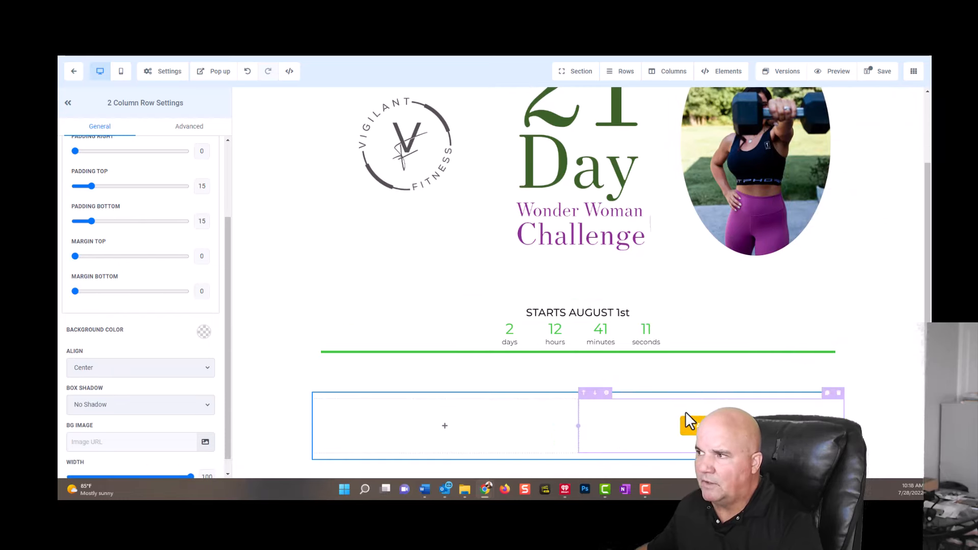
Step: Add a headline element to the new row's first column and replace its placeholder text with "RESERVE YOUR SPOT"
{"action": "left_click", "coordinate": [453, 431]}
{"action": "left_click", "coordinate": [455, 431]}
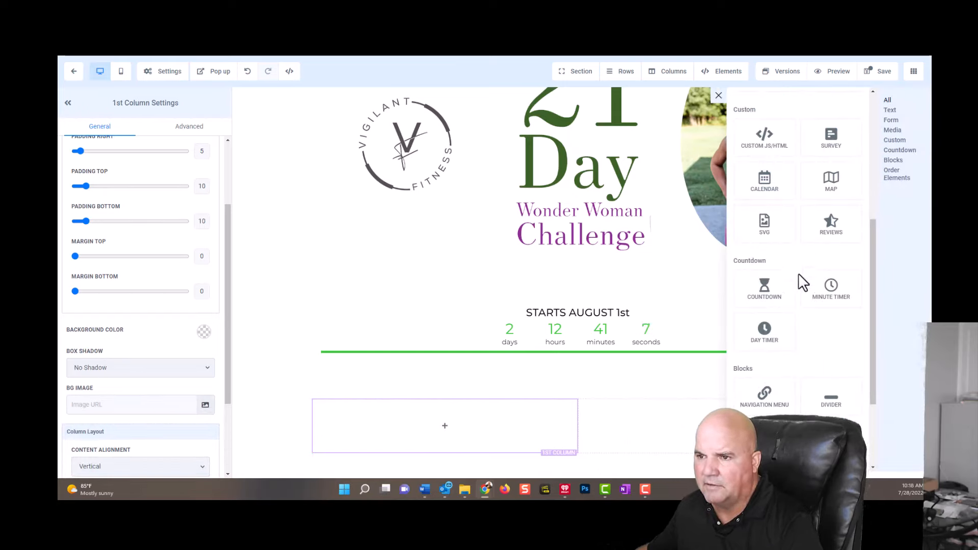
{"action": "scroll", "coordinate": [801, 283], "scroll_direction": "down", "scroll_amount": 2}
{"action": "scroll", "coordinate": [802, 277], "scroll_direction": "up", "scroll_amount": 5}
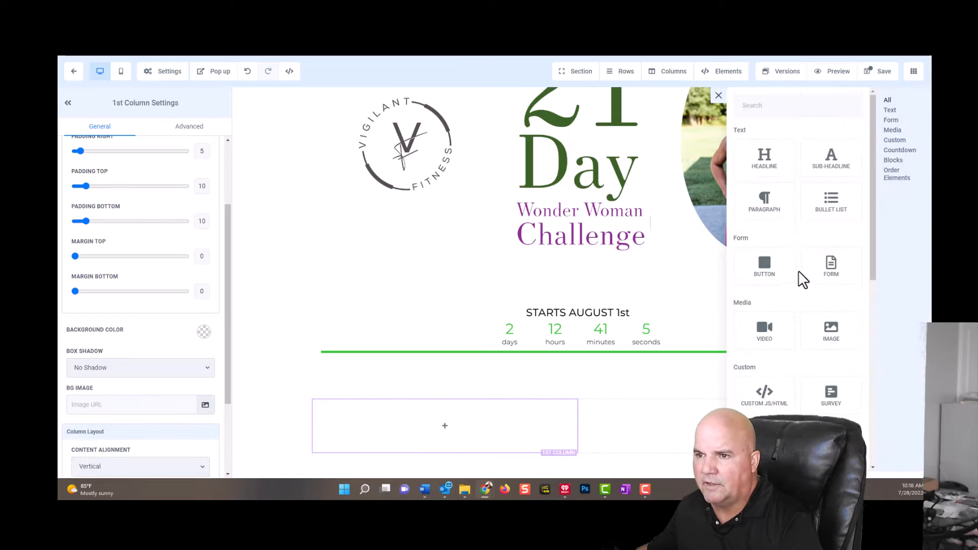
{"action": "left_click", "coordinate": [772, 162]}
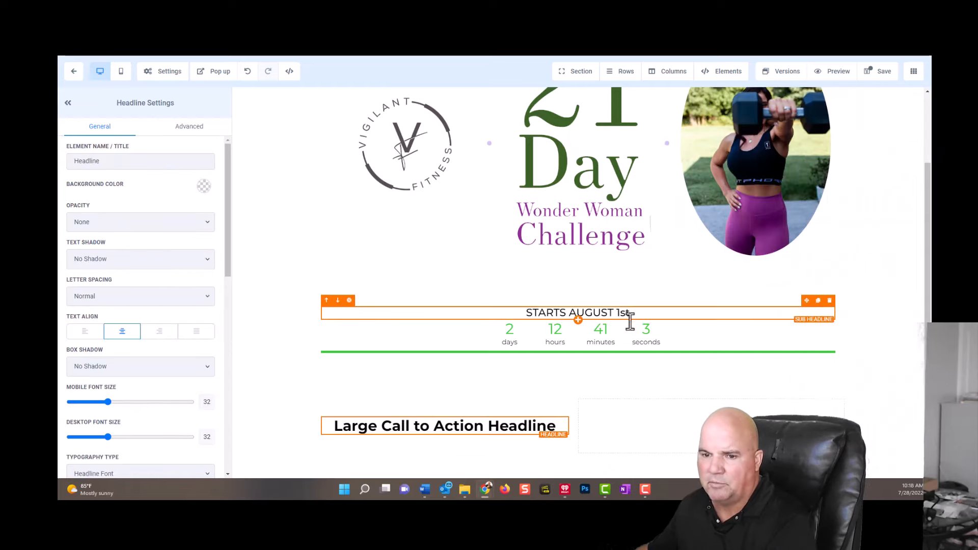
{"action": "left_click_drag", "start_coordinate": [560, 430], "coordinate": [334, 413]}
{"action": "type", "text": "RESERVE"}
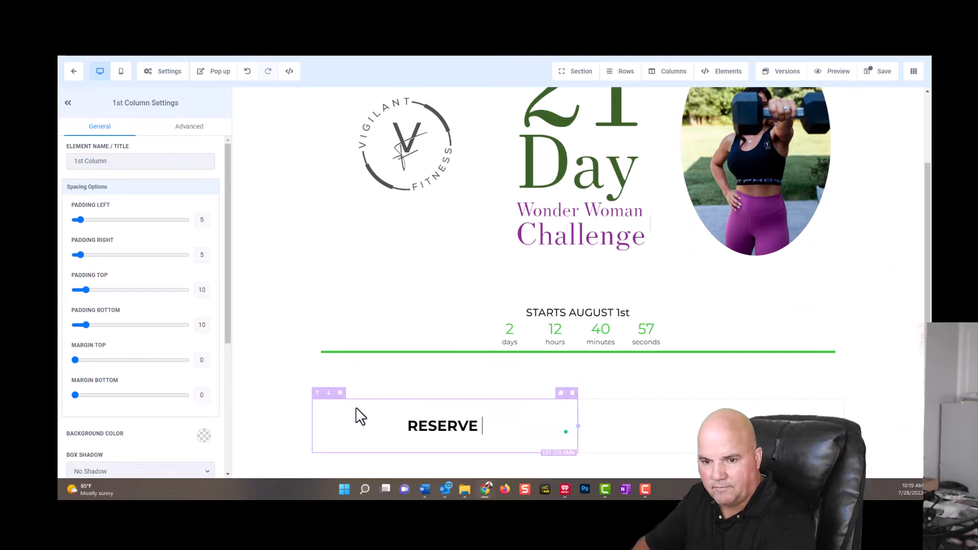
{"action": "type", "text": " YOUR"}
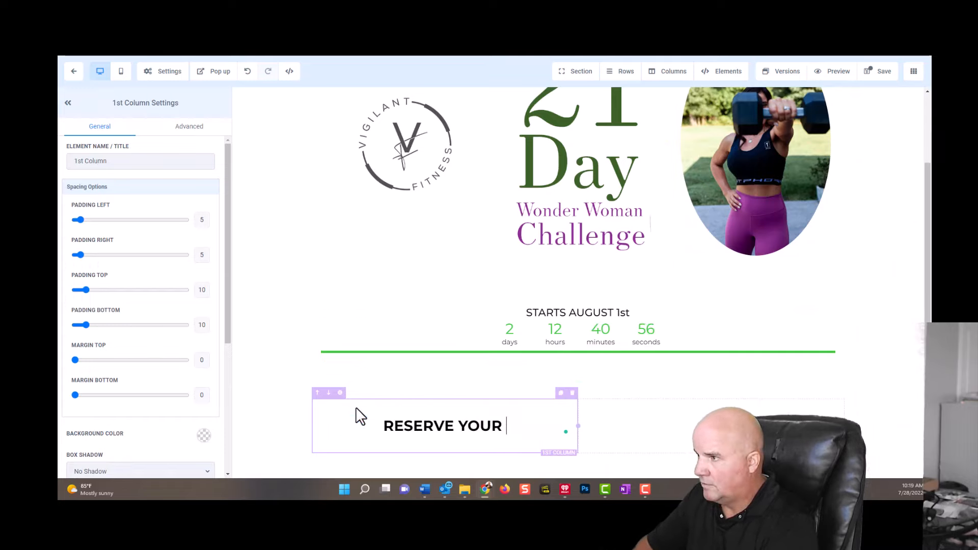
{"action": "type", "text": " SPOT"}
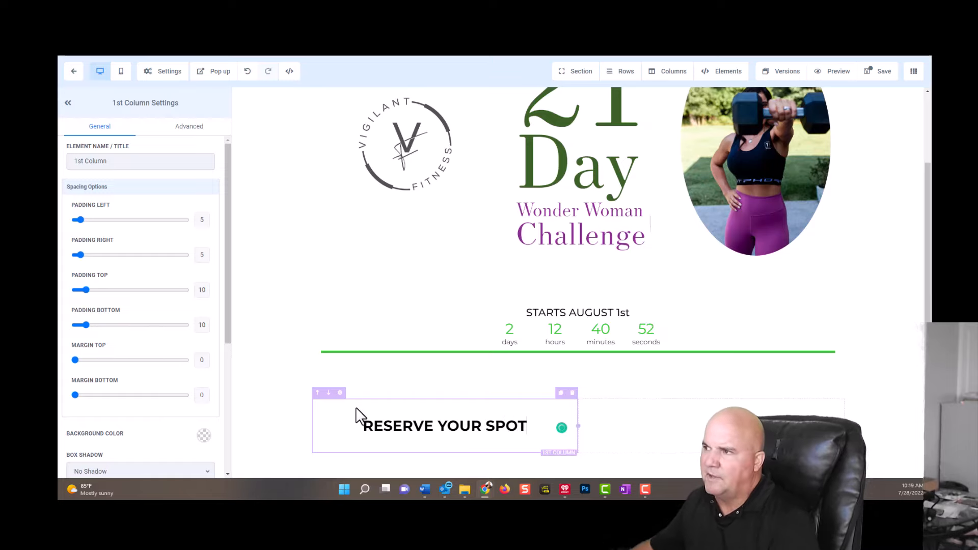
Step: Add a sub-headline element beneath "RESERVE YOUR SPOT" and replace its placeholder text with "LIMITED SPACE!"
{"action": "left_click", "coordinate": [443, 436]}
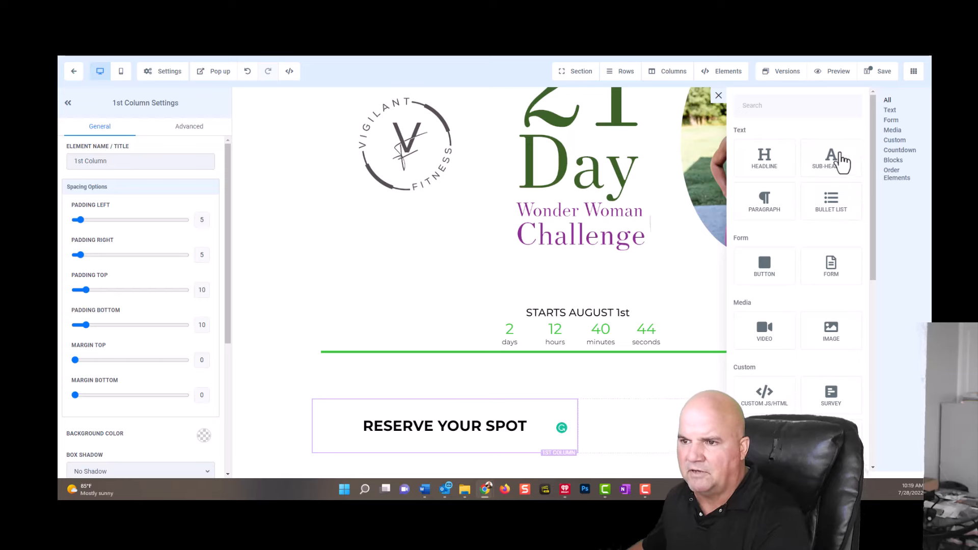
{"action": "left_click", "coordinate": [831, 162]}
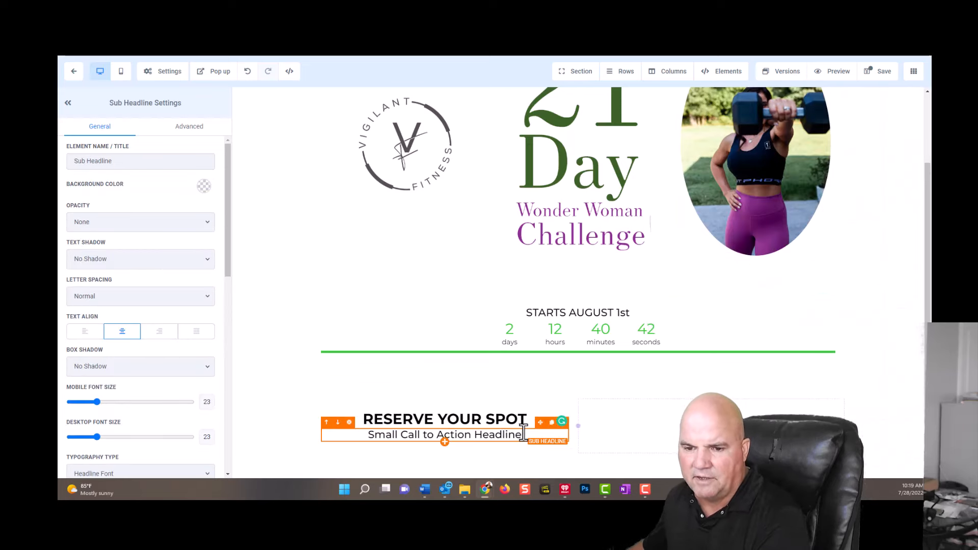
{"action": "left_click_drag", "start_coordinate": [522, 436], "coordinate": [370, 441]}
{"action": "key", "text": "BackSpace"}
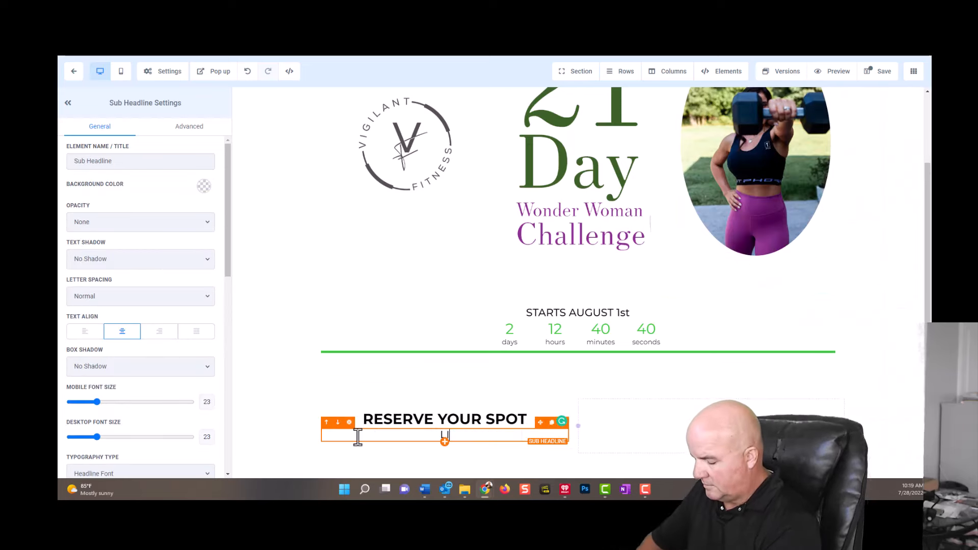
{"action": "type", "text": "LIMITED SPACE"}
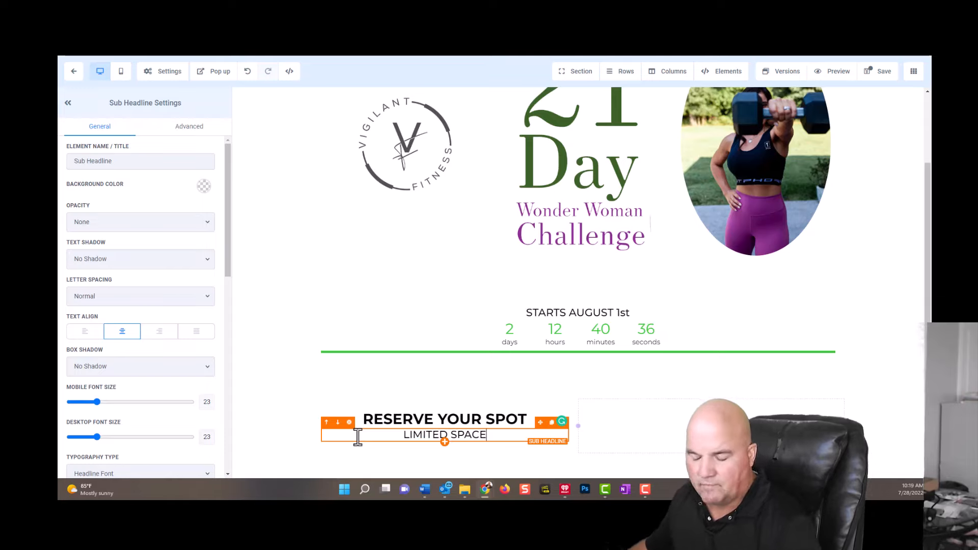
{"action": "type", "text": "!"}
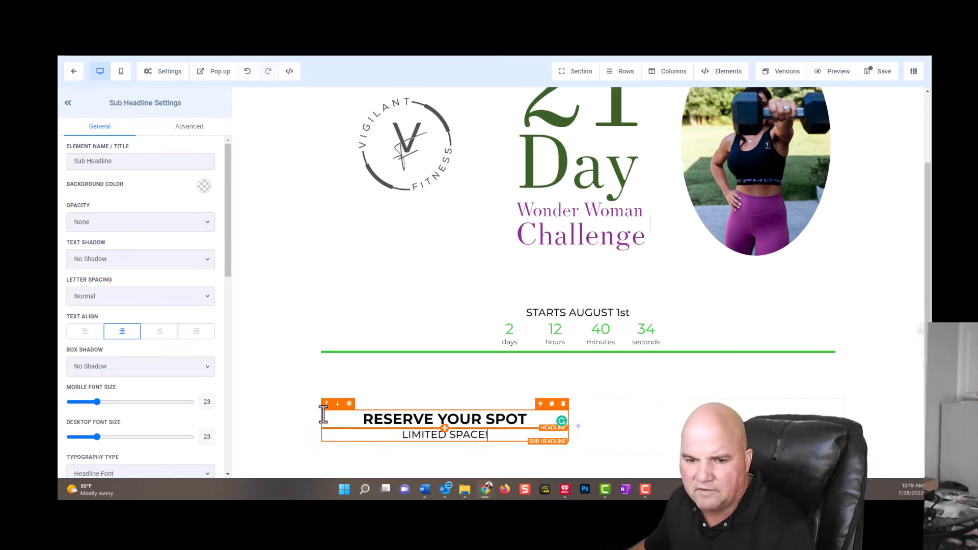
{"action": "left_click", "coordinate": [281, 404]}
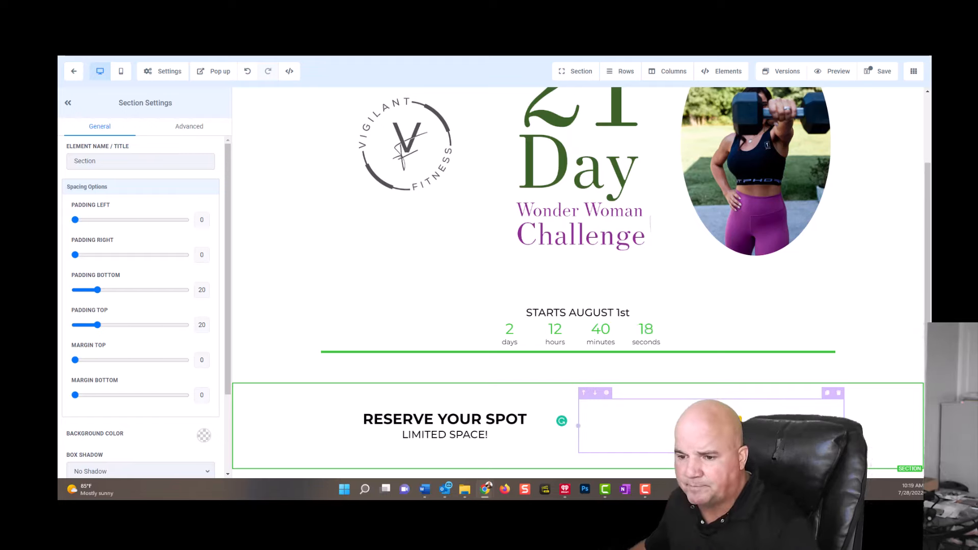
Step: Add a sub-headline element to the row's second column and replace its placeholder text with "What Will Your Learn On This Journey?"
{"action": "left_click", "coordinate": [717, 426]}
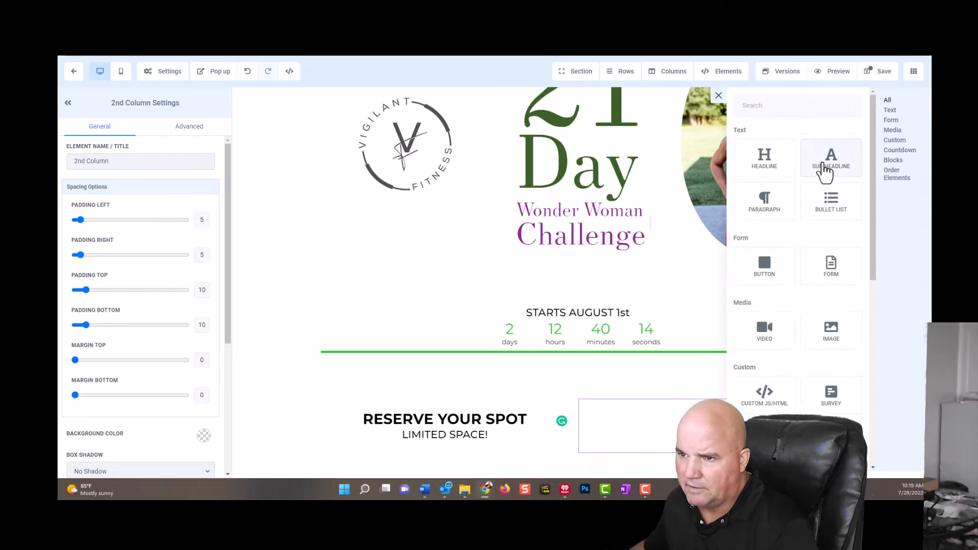
{"action": "left_click", "coordinate": [834, 168]}
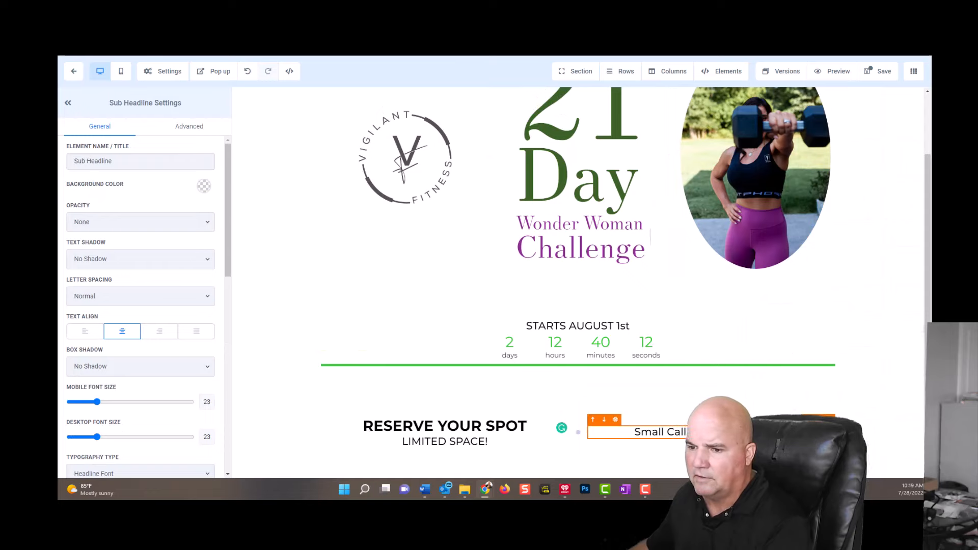
{"action": "triple_click", "coordinate": [634, 423]}
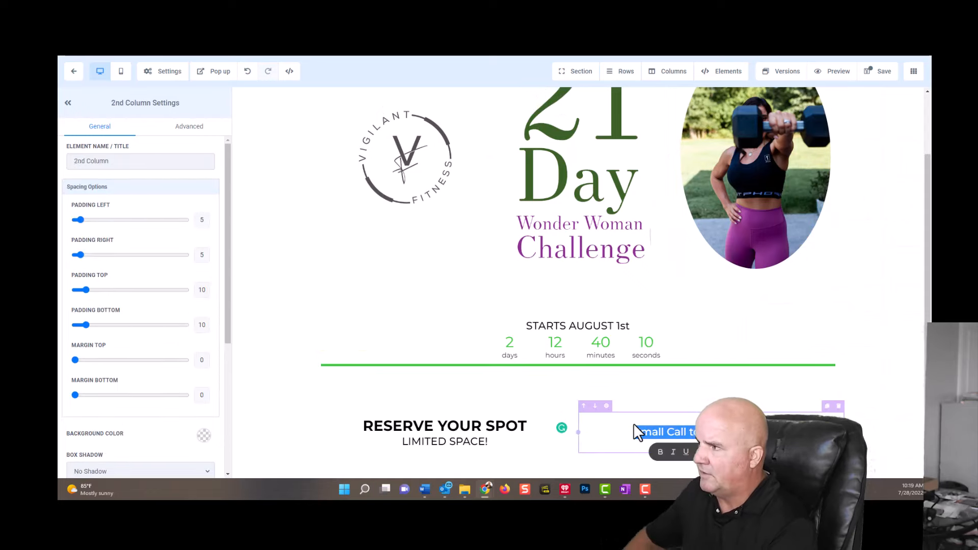
{"action": "key", "text": "BackSpace"}
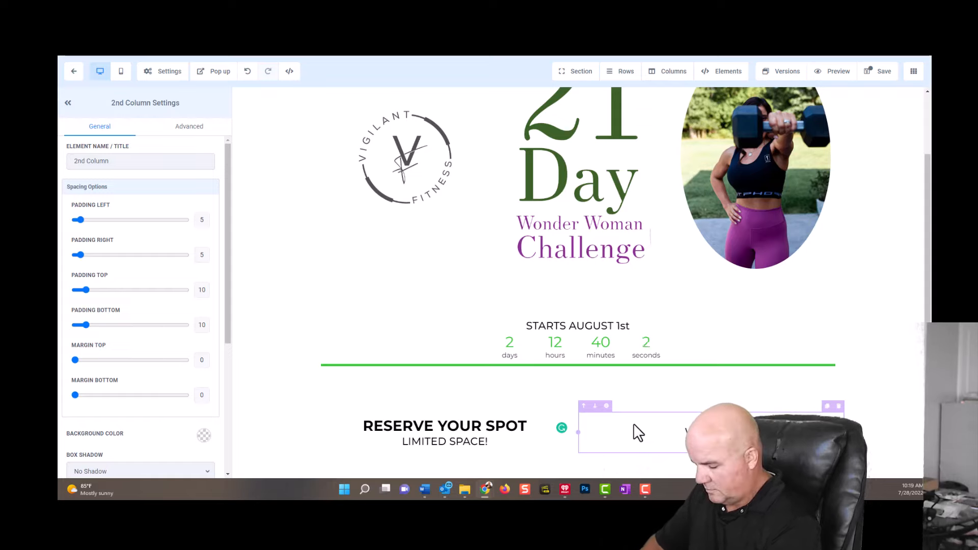
{"action": "type", "text": "What Wil"}
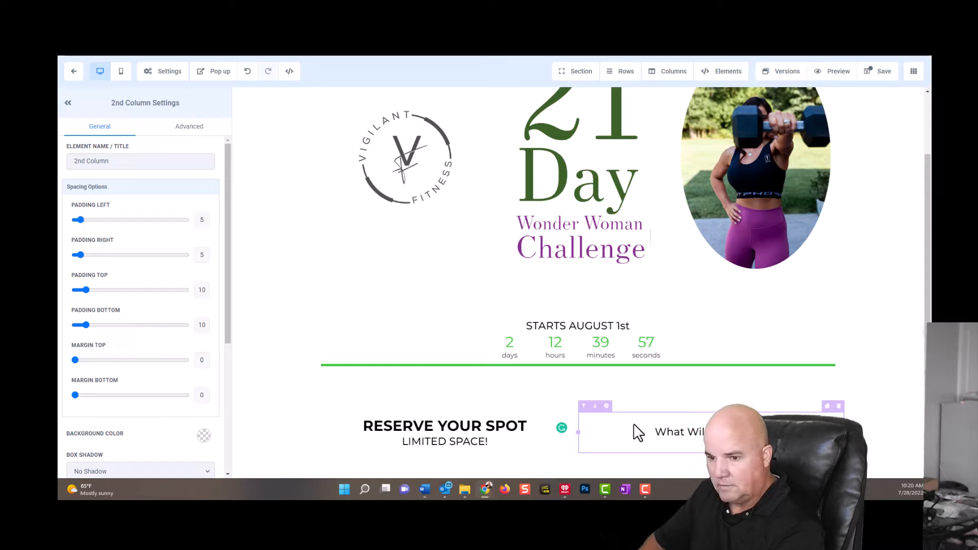
{"action": "type", "text": "l"}
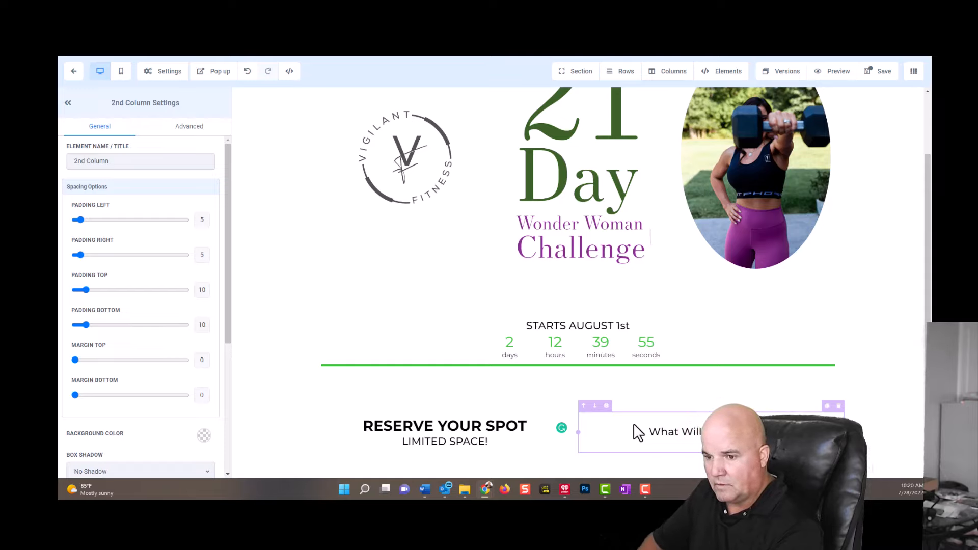
{"action": "type", "text": "ish in 2"}
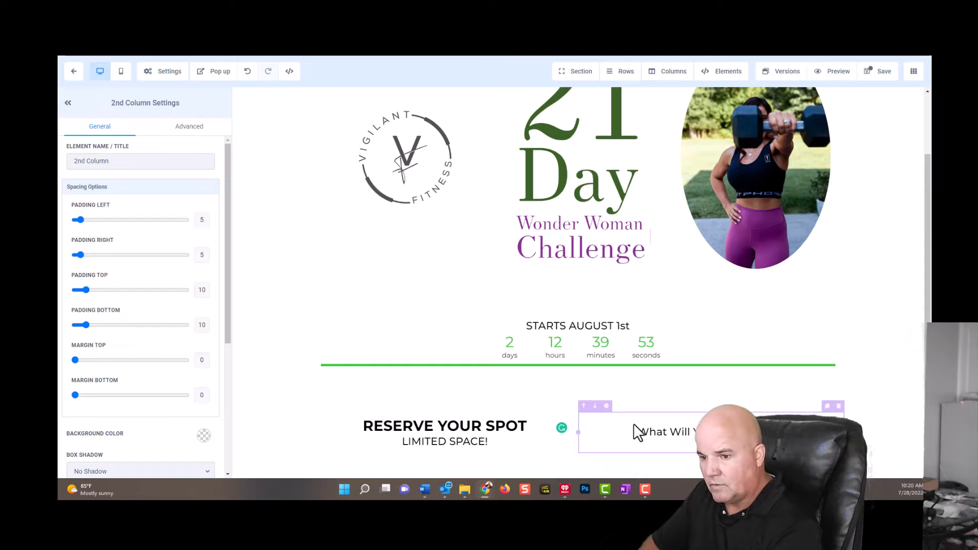
{"action": "type", "text": " in 21 D"}
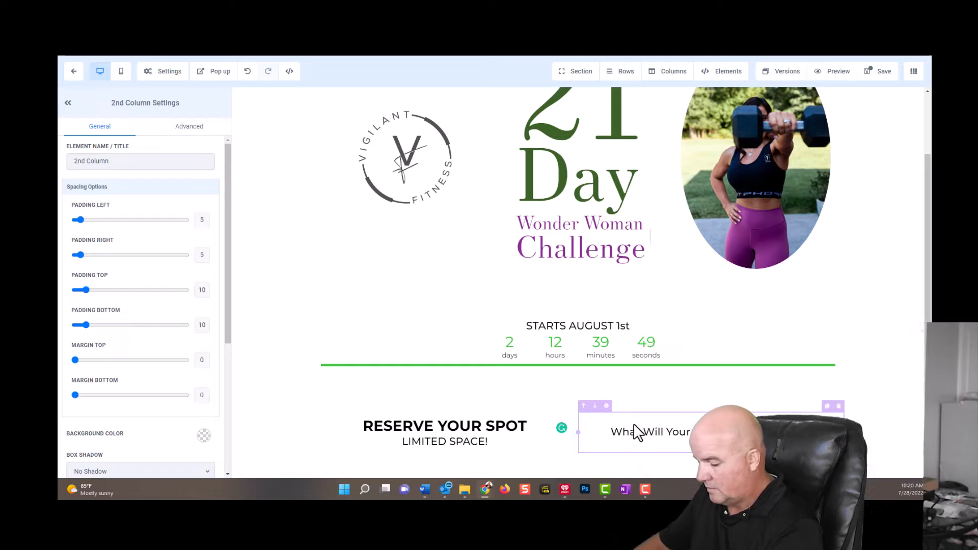
{"action": "type", "text": "?"}
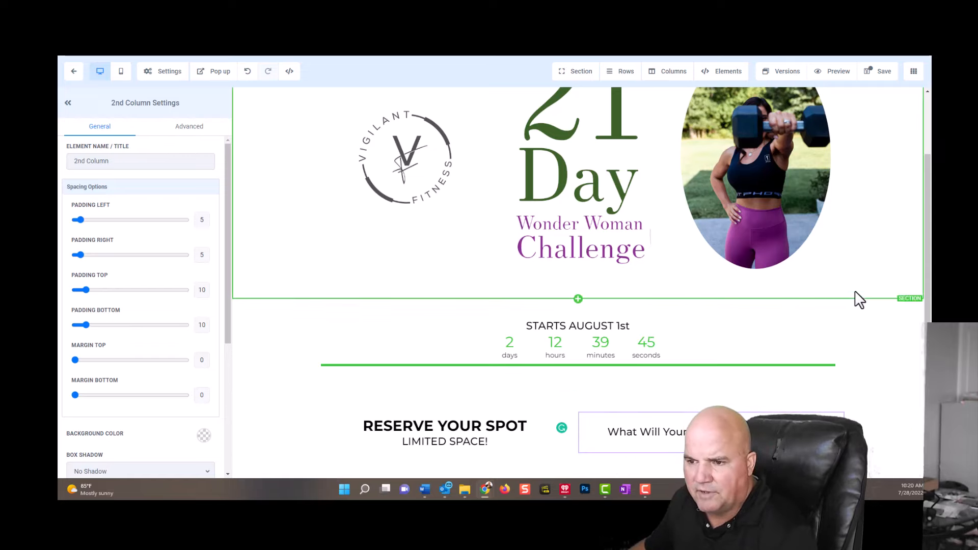
{"action": "left_click", "coordinate": [883, 248]}
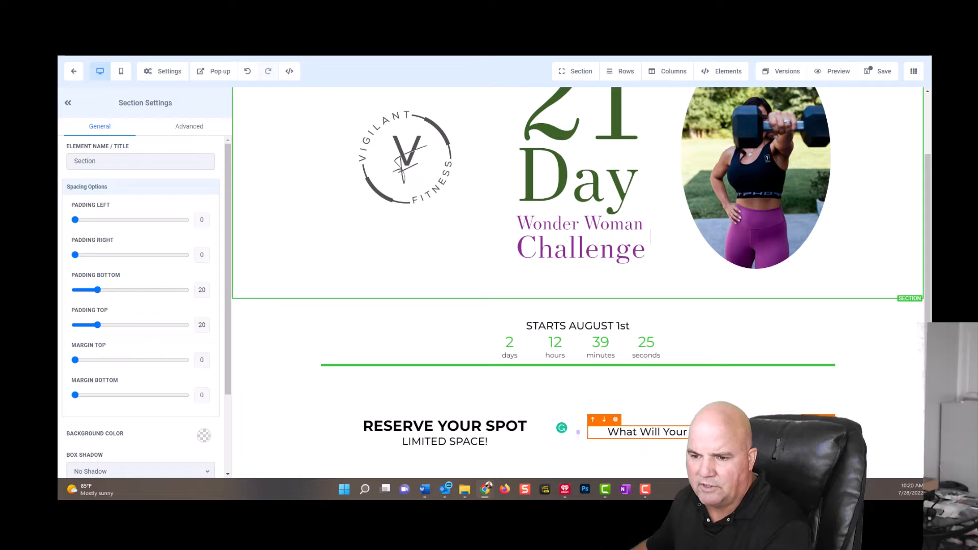
Step: Add a video element beneath the "What Will Your Learn On This Journey?" sub-headline
{"action": "left_click", "coordinate": [711, 439]}
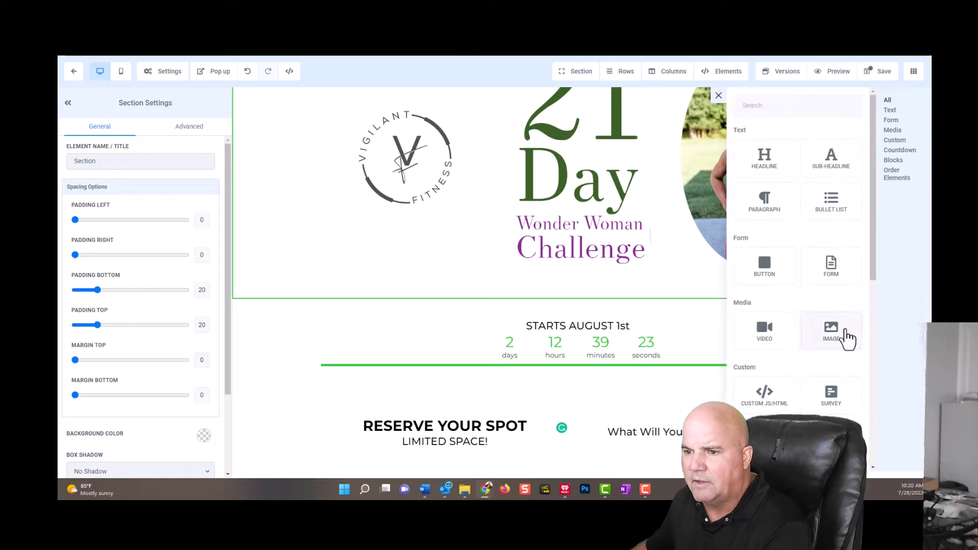
{"action": "scroll", "coordinate": [794, 306], "scroll_direction": "down", "scroll_amount": 8}
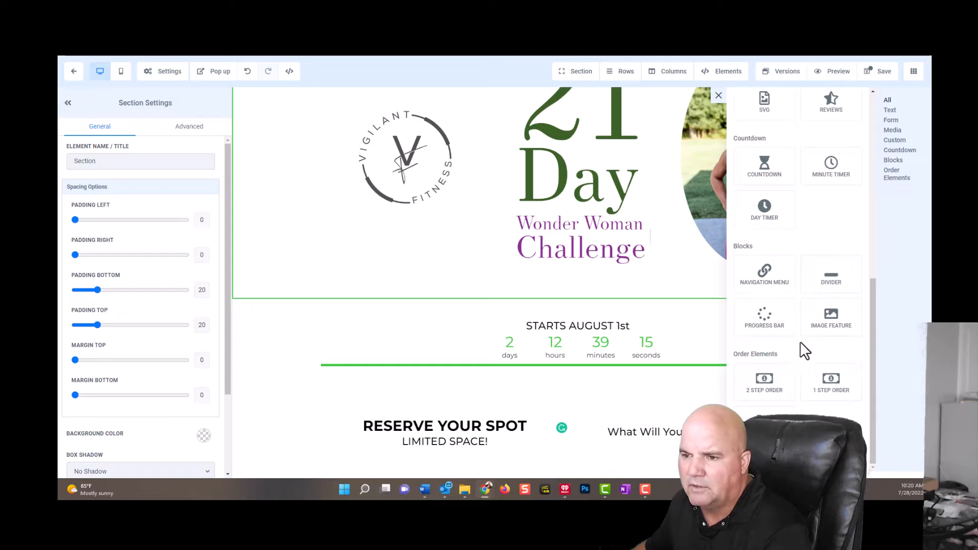
{"action": "scroll", "coordinate": [804, 351], "scroll_direction": "up", "scroll_amount": 5}
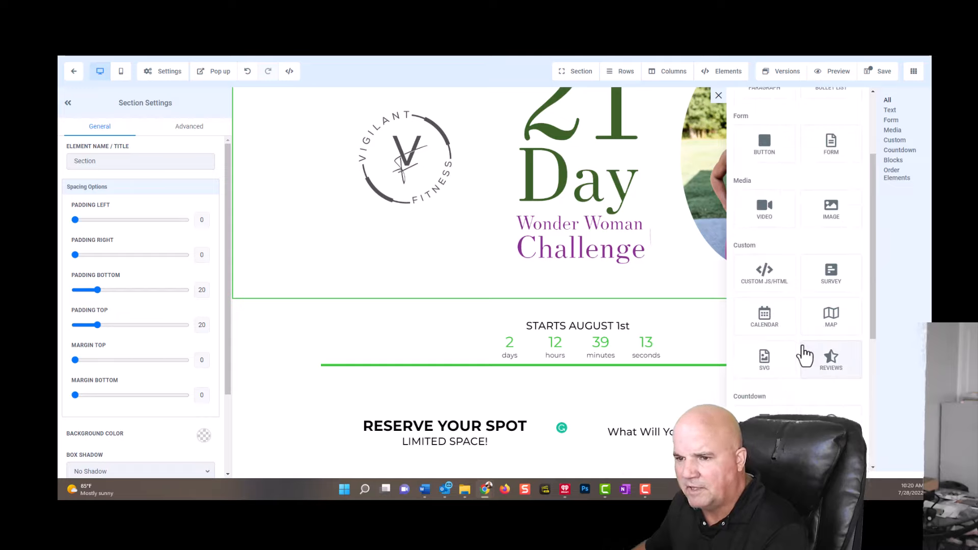
{"action": "scroll", "coordinate": [820, 356], "scroll_direction": "up", "scroll_amount": 3}
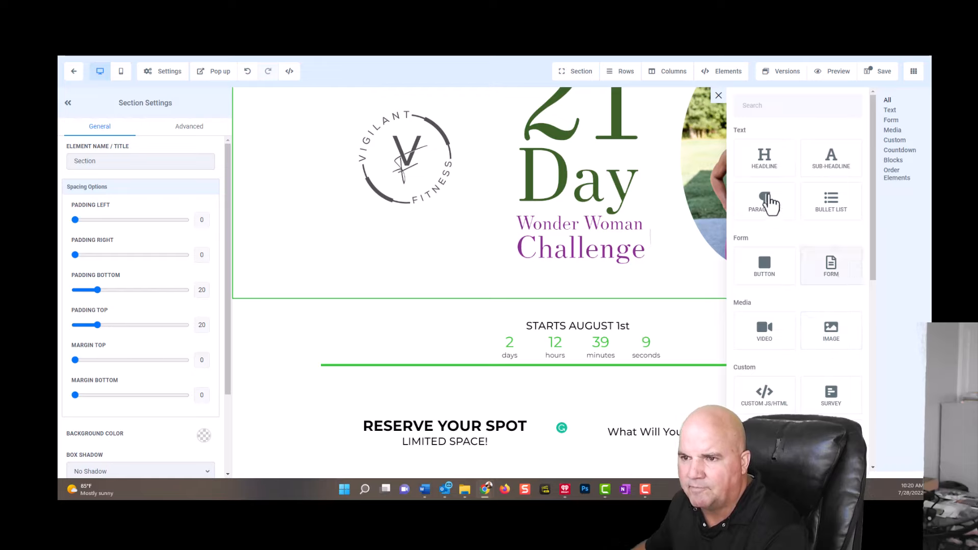
{"action": "left_click_drag", "start_coordinate": [767, 334], "coordinate": [352, 266]}
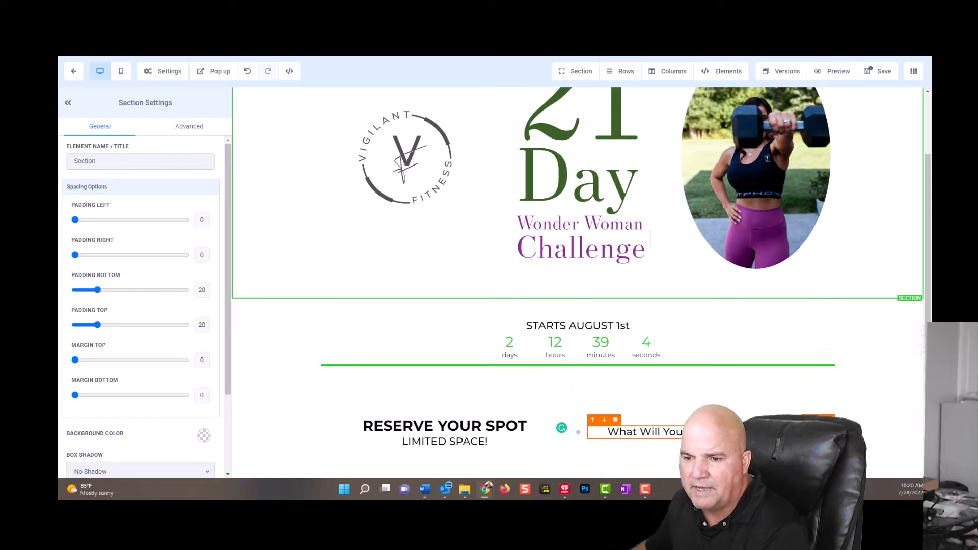
{"action": "left_click", "coordinate": [712, 438]}
{"action": "left_click", "coordinate": [768, 336]}
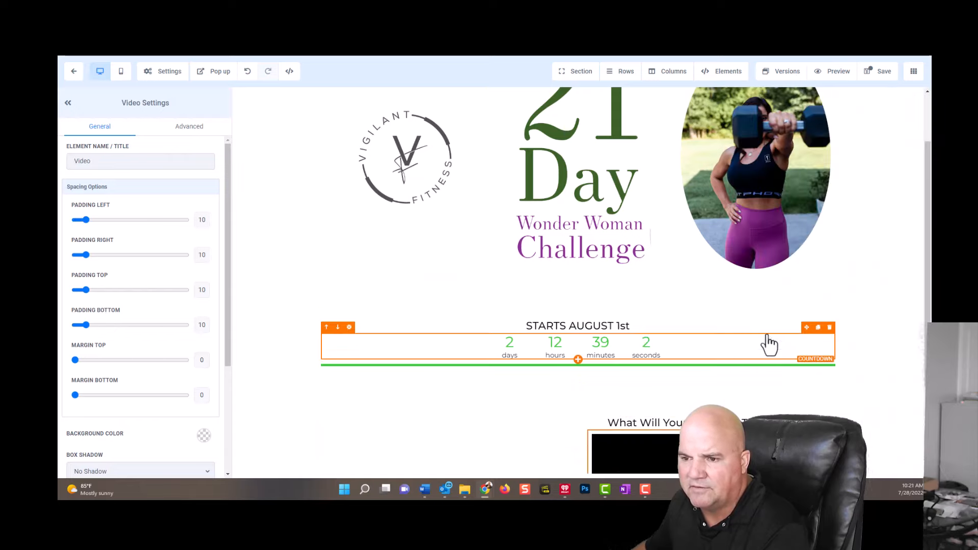
{"action": "scroll", "coordinate": [705, 362], "scroll_direction": "down", "scroll_amount": 3}
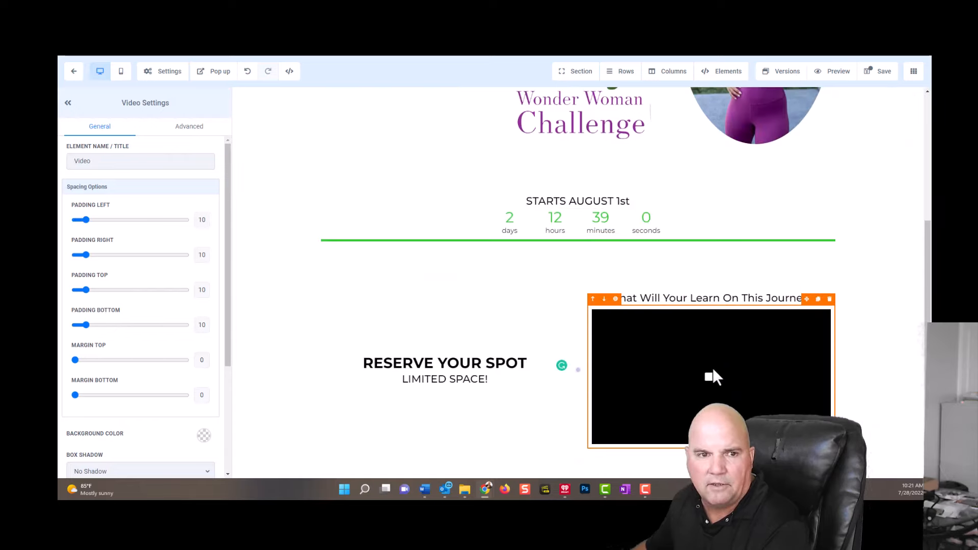
{"action": "scroll", "coordinate": [137, 306], "scroll_direction": "down", "scroll_amount": 3}
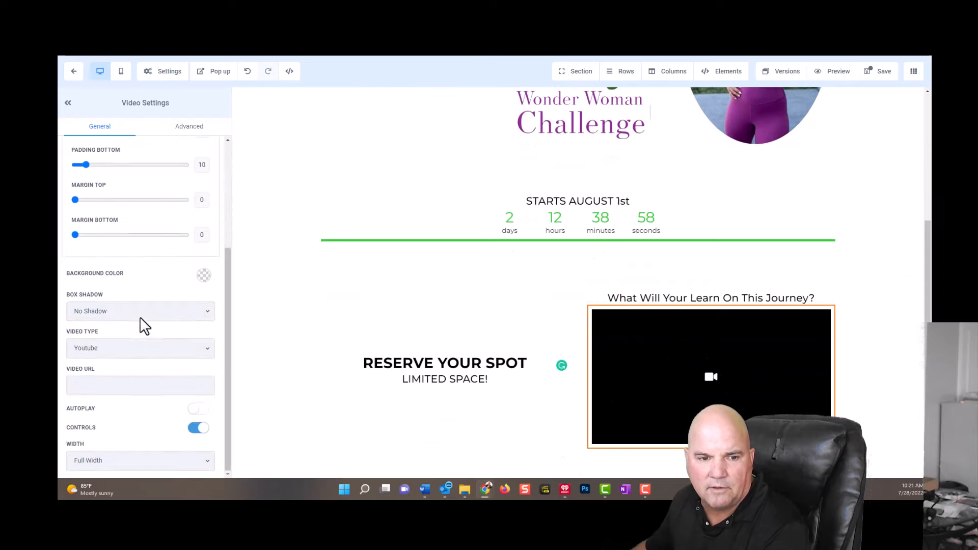
{"action": "left_click", "coordinate": [149, 349]}
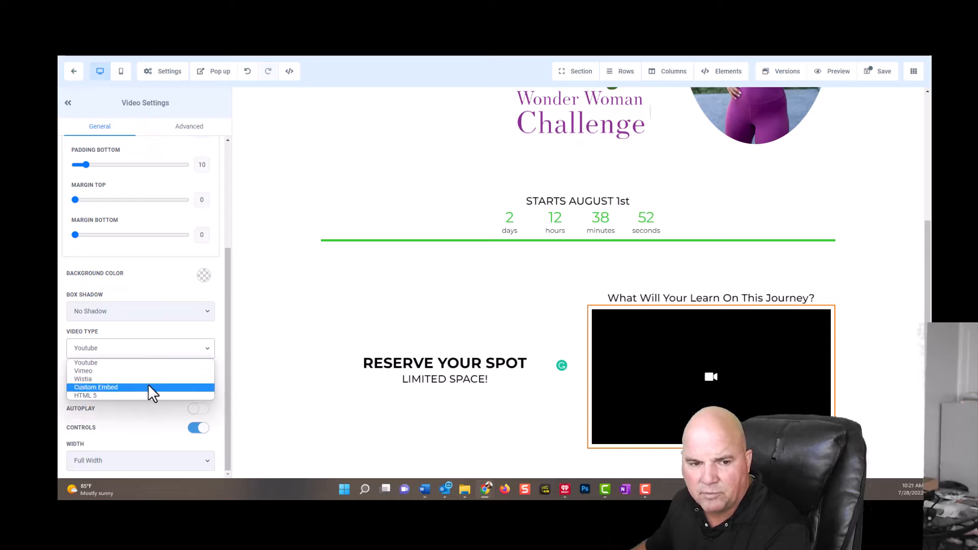
{"action": "left_click", "coordinate": [144, 371]}
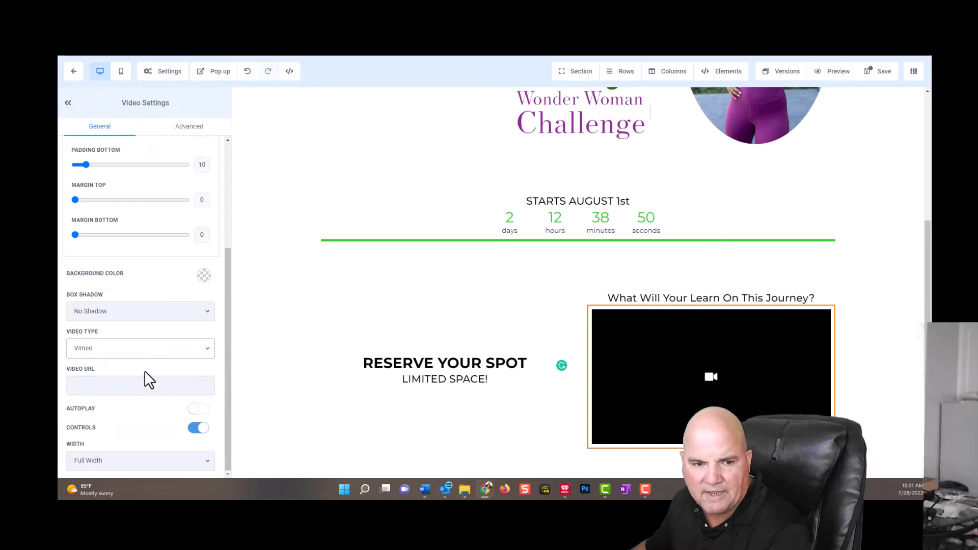
{"action": "left_click", "coordinate": [140, 384]}
{"action": "type", "text": "https://vimeo.com/721726336"}
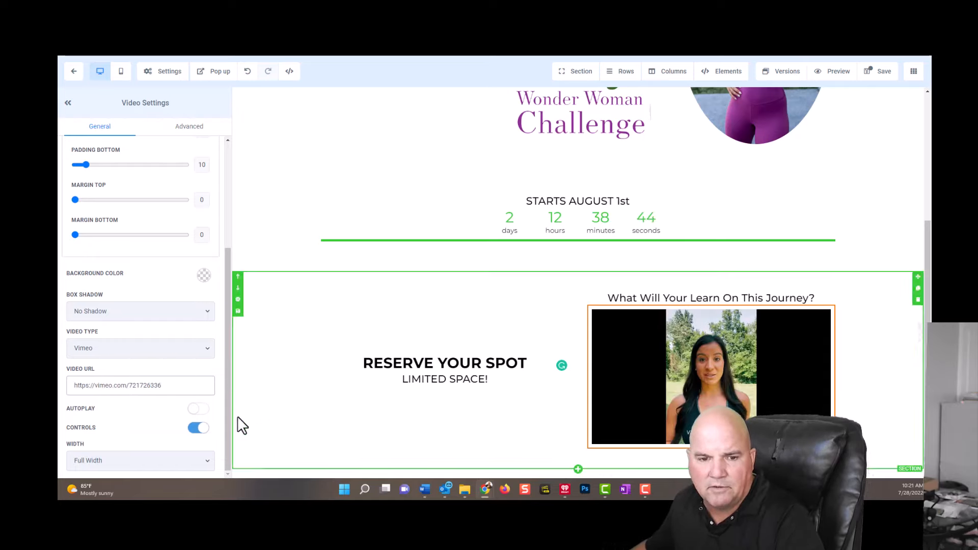
{"action": "left_click", "coordinate": [885, 76]}
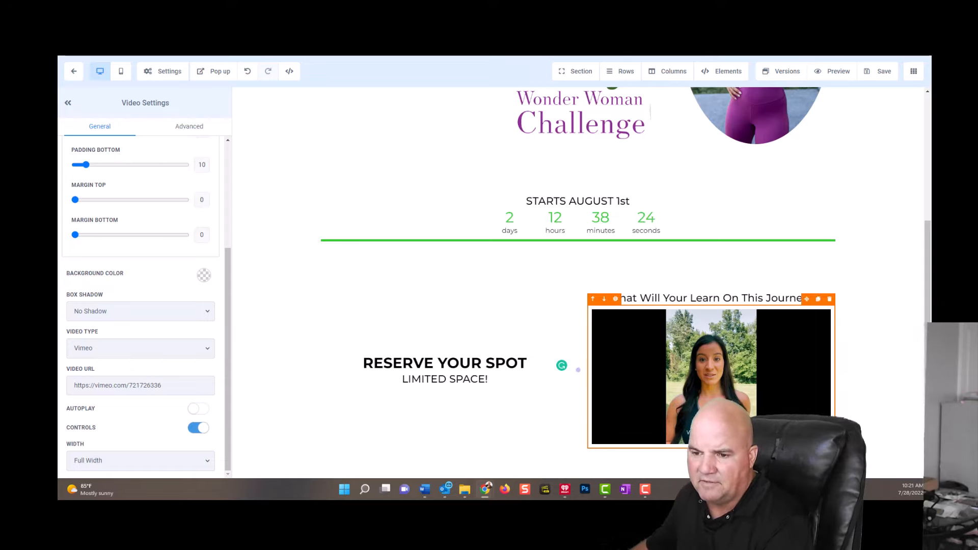
Step: Add a bullet list below the video and replace its placeholder with the five copied lines from "Reset Your Diet, Reset Your Gut" to the accountability line
{"action": "left_click", "coordinate": [711, 448]}
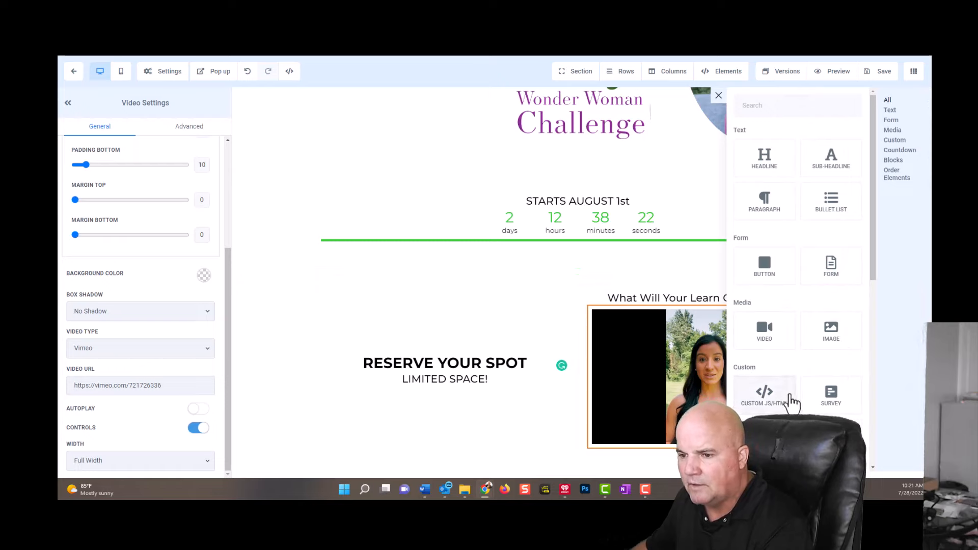
{"action": "left_click", "coordinate": [831, 202]}
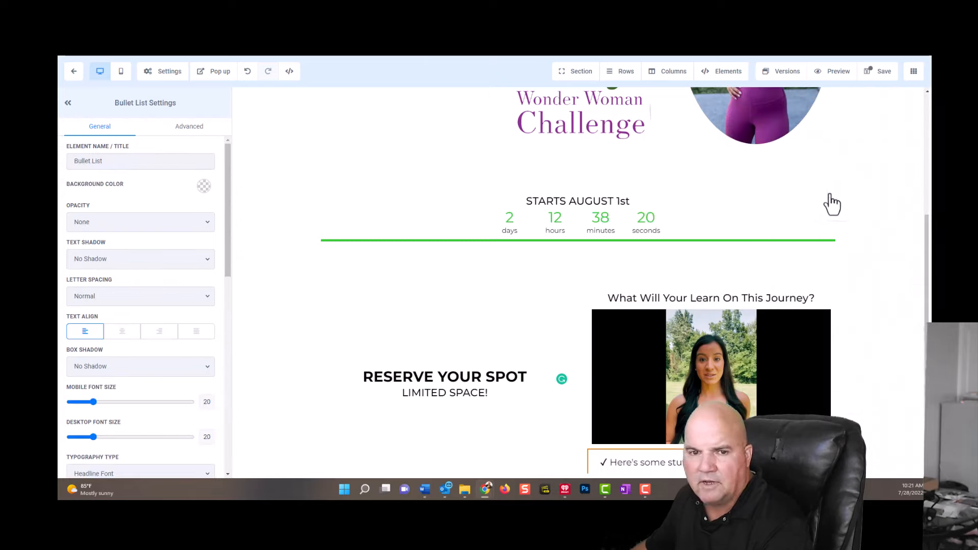
{"action": "scroll", "coordinate": [713, 454], "scroll_direction": "down", "scroll_amount": 1}
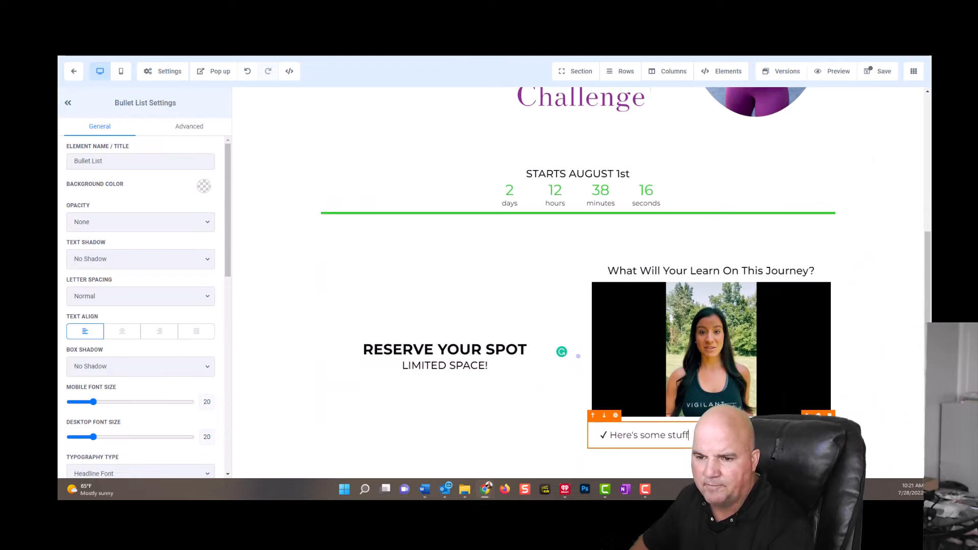
{"action": "key", "text": "BackSpace"}
{"action": "key", "text": "BackSpace"}
{"action": "key", "text": "BackSpace"}
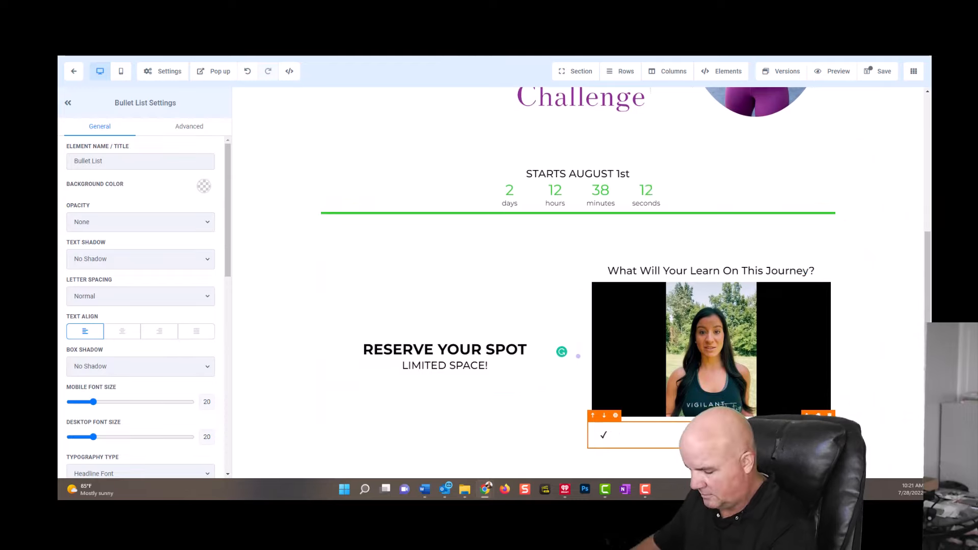
{"action": "key", "text": "ctrl+v"}
{"action": "scroll", "coordinate": [694, 415], "scroll_direction": "down", "scroll_amount": 3}
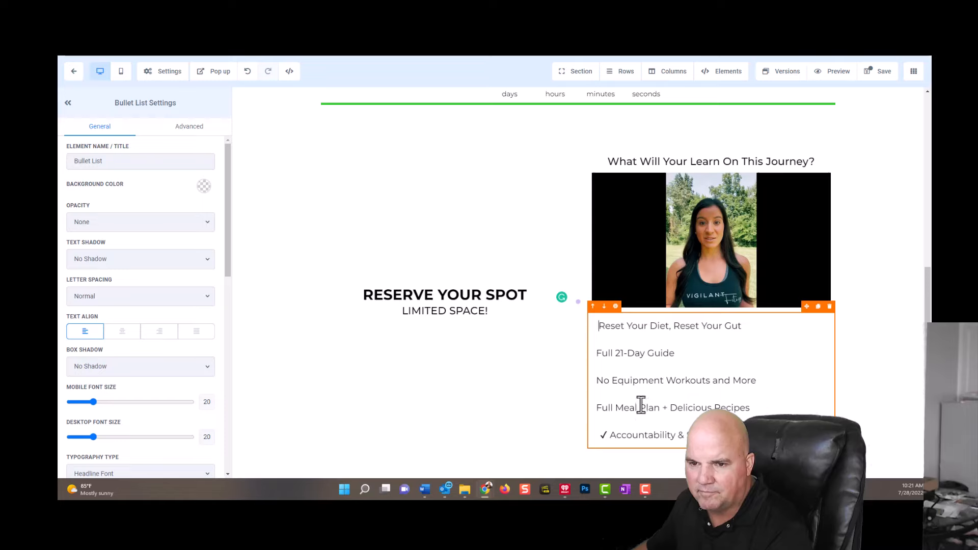
{"action": "key", "text": "BackSpace"}
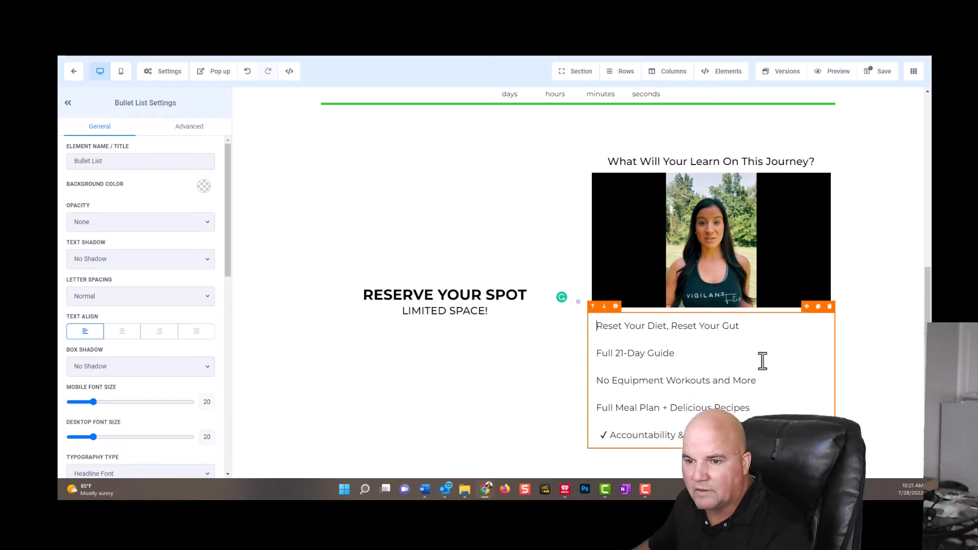
Step: Move the "Reset Your Diet, Reset Your Gut" line into its own checkmarked bullet below the accountability bullet, deleting the original line
{"action": "left_click_drag", "start_coordinate": [742, 330], "coordinate": [597, 330]}
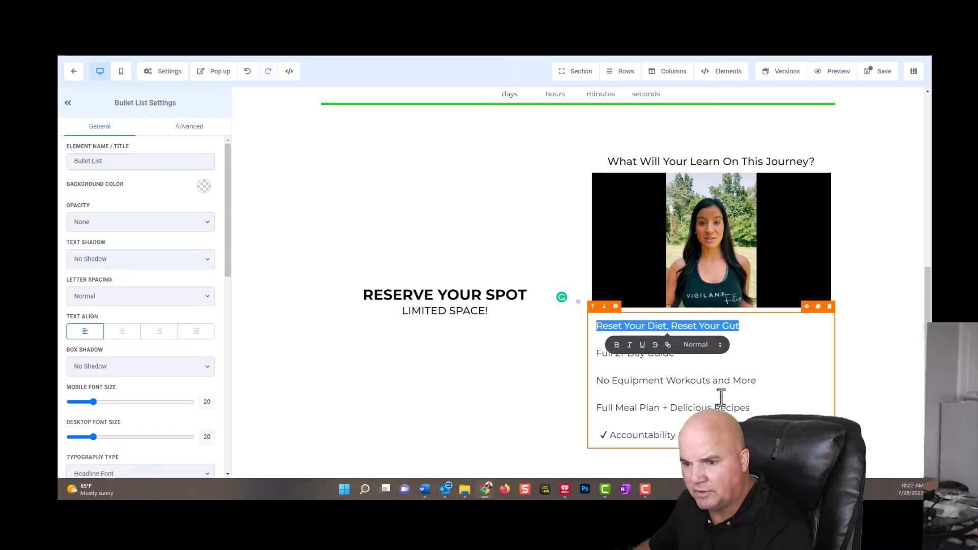
{"action": "left_click", "coordinate": [599, 427]}
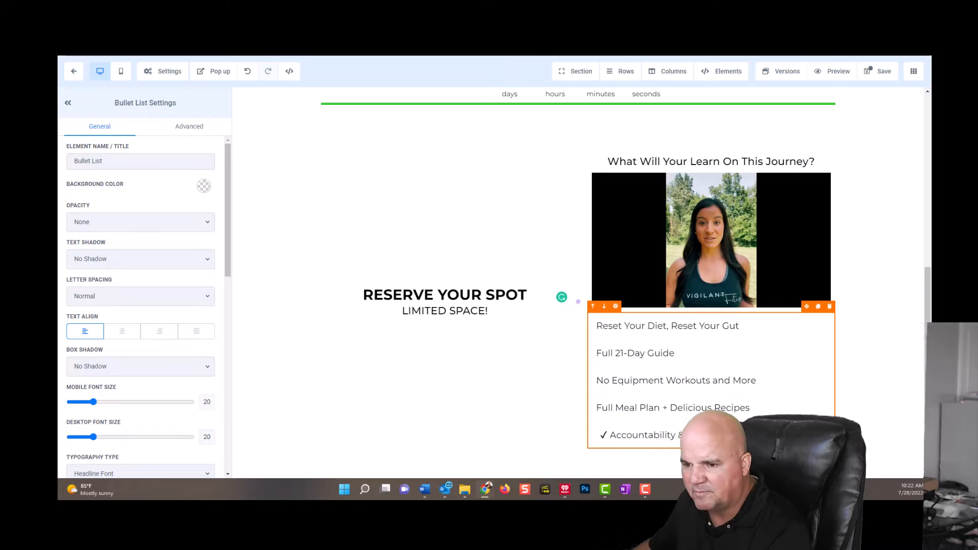
{"action": "key", "text": "Return"}
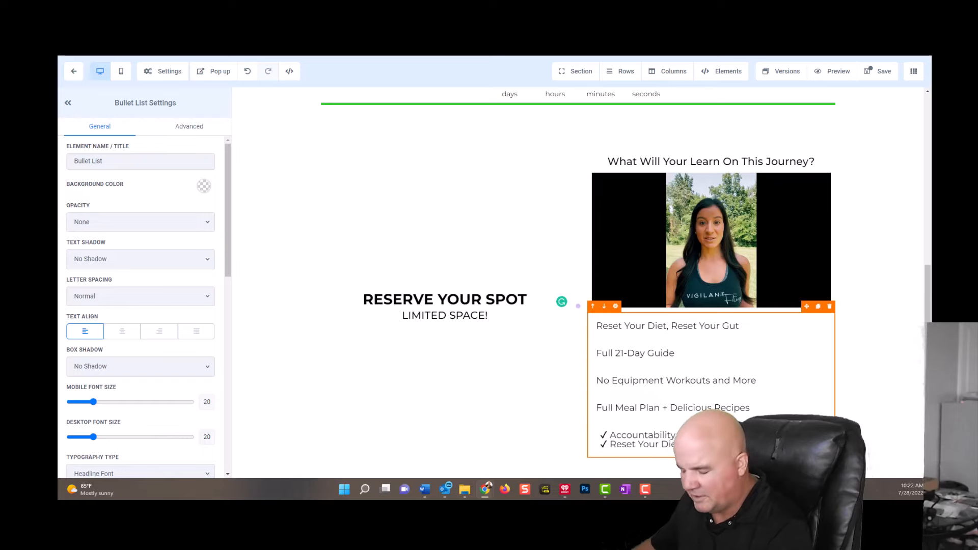
{"action": "key", "text": "Return"}
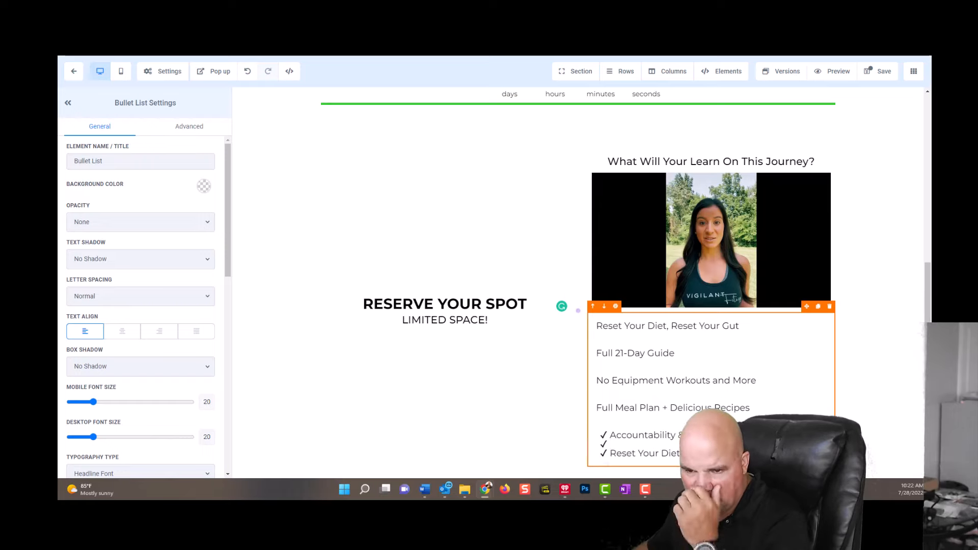
{"action": "key", "text": "BackSpace"}
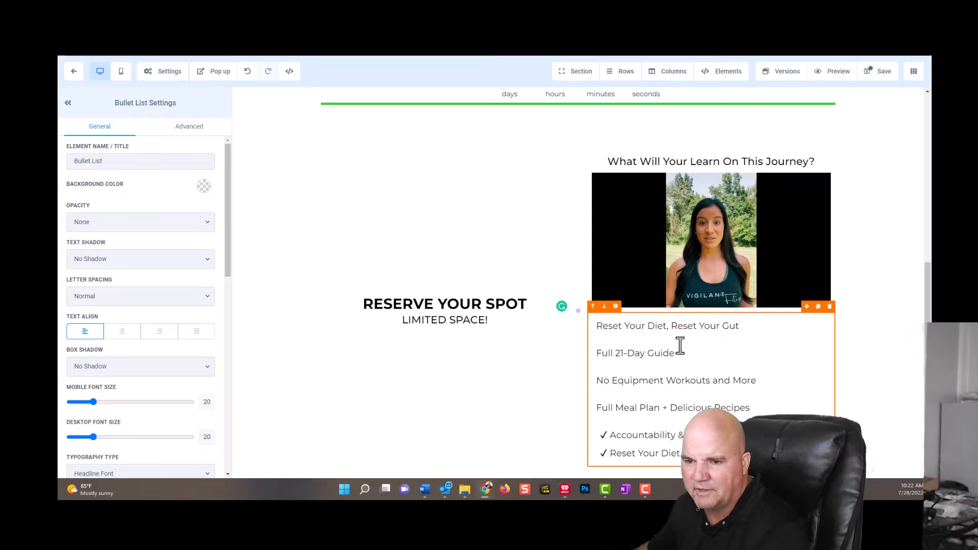
{"action": "left_click_drag", "start_coordinate": [597, 353], "coordinate": [590, 330]}
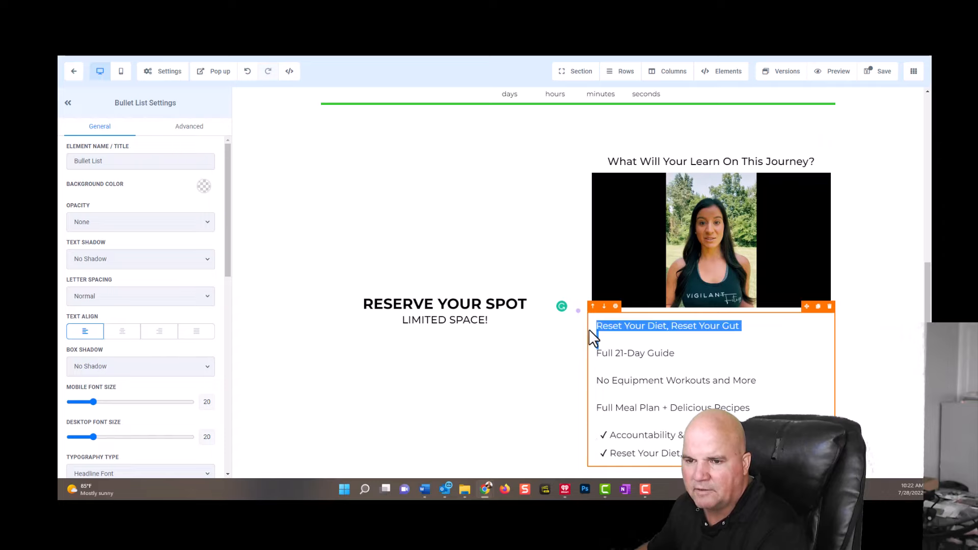
{"action": "key", "text": "BackSpace"}
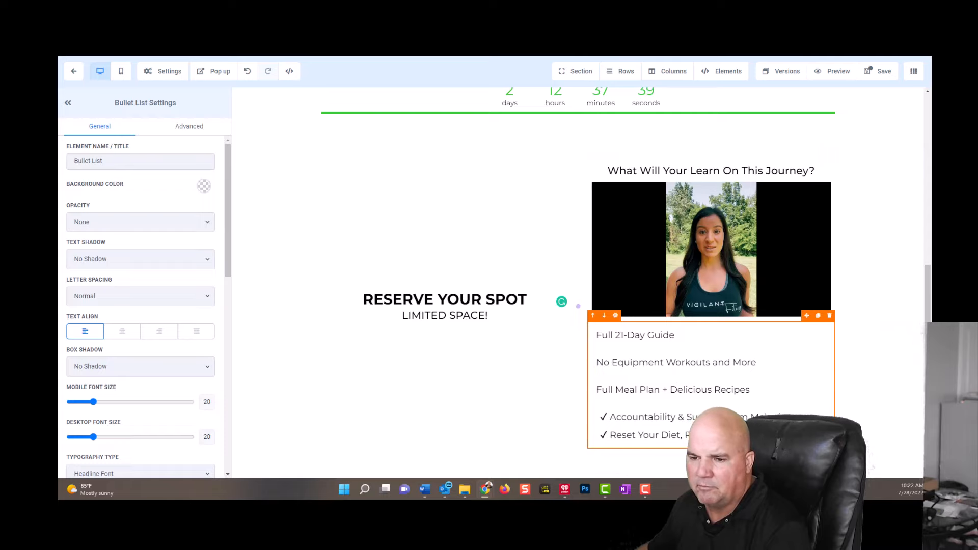
Step: Add an image element below the checkmarked bullet list and fill it with Salad copy.png from the media library
{"action": "left_click", "coordinate": [711, 448]}
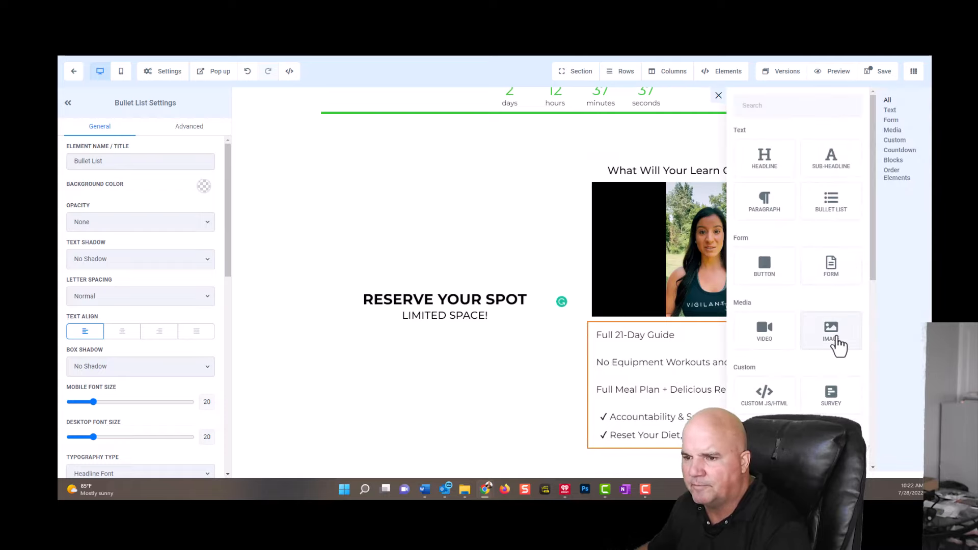
{"action": "left_click", "coordinate": [836, 339]}
{"action": "scroll", "coordinate": [723, 387], "scroll_direction": "down", "scroll_amount": 3}
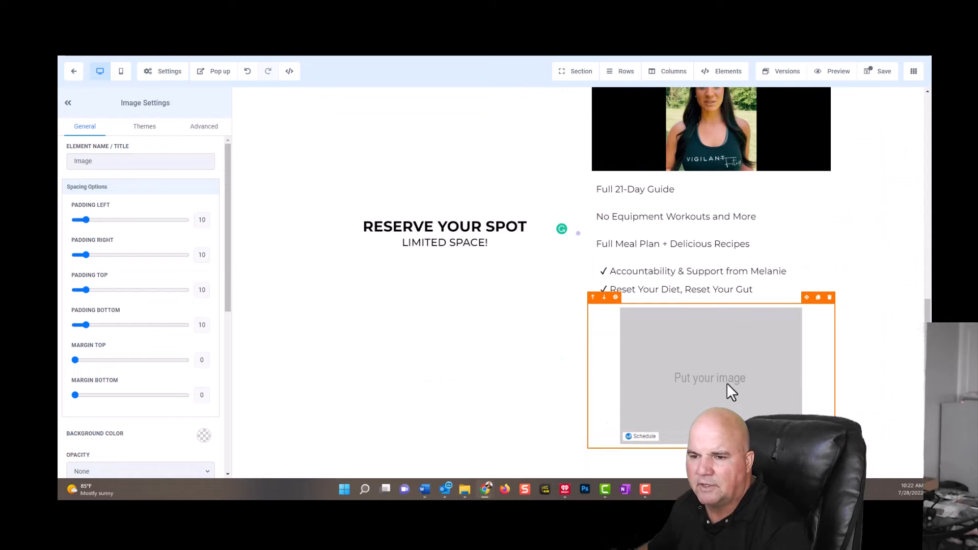
{"action": "scroll", "coordinate": [145, 415], "scroll_direction": "down", "scroll_amount": 5}
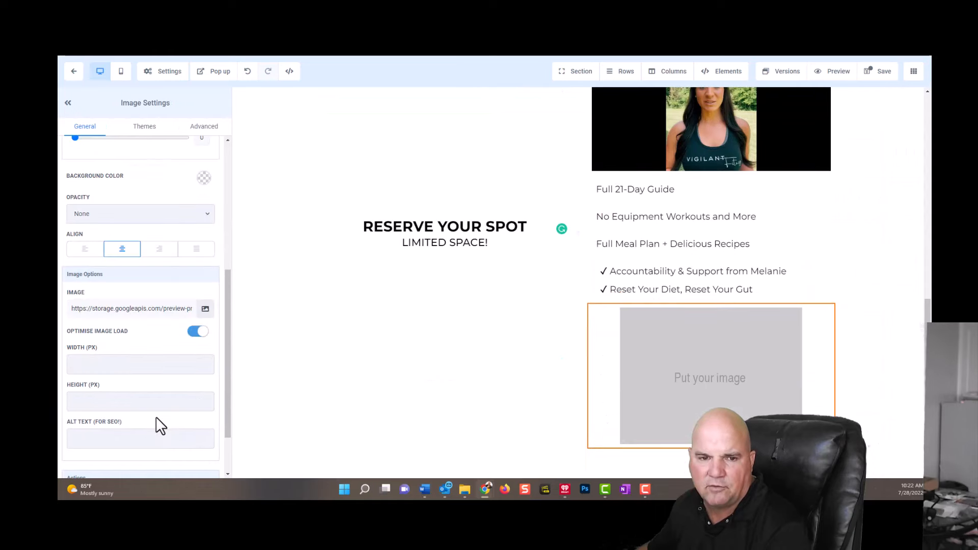
{"action": "left_click", "coordinate": [203, 312]}
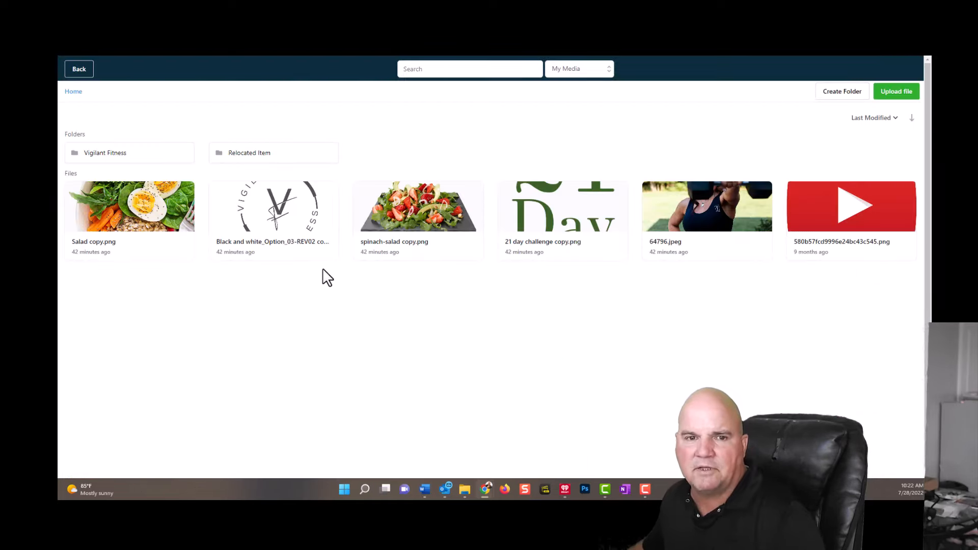
{"action": "left_click", "coordinate": [143, 218]}
{"action": "double_click", "coordinate": [143, 219]}
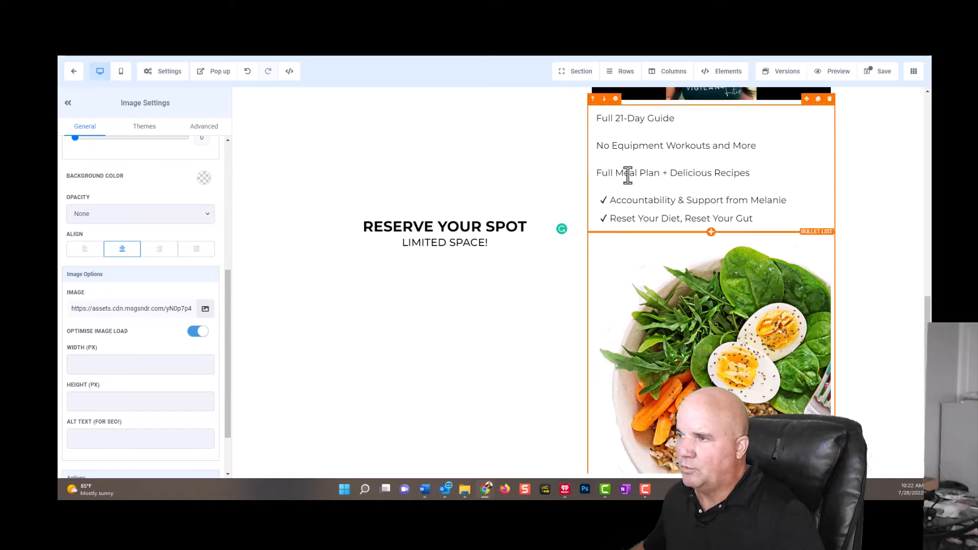
Step: Add a 1 Step Order element beneath the "LIMITED SPACE!" sub-headline
{"action": "left_click", "coordinate": [445, 250]}
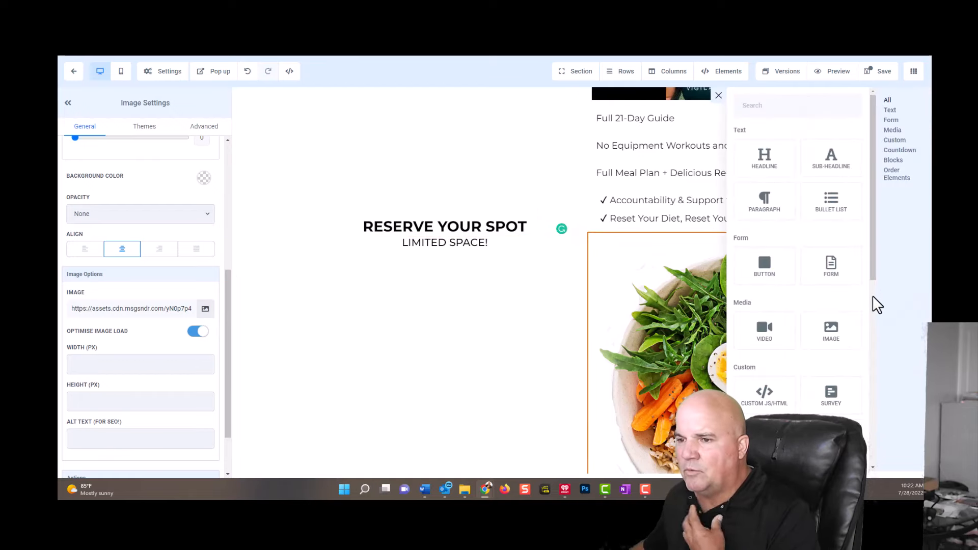
{"action": "scroll", "coordinate": [832, 331], "scroll_direction": "down", "scroll_amount": 5}
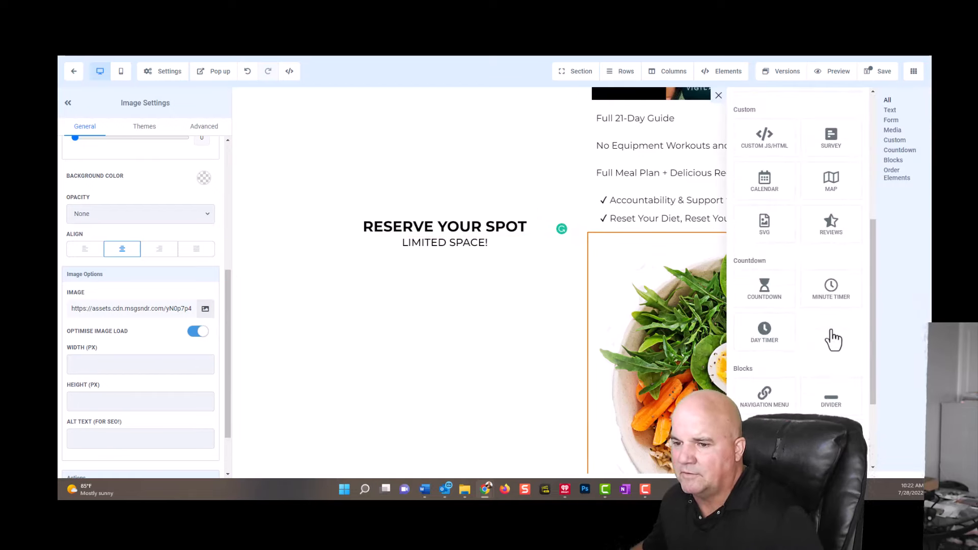
{"action": "scroll", "coordinate": [838, 334], "scroll_direction": "down", "scroll_amount": 3}
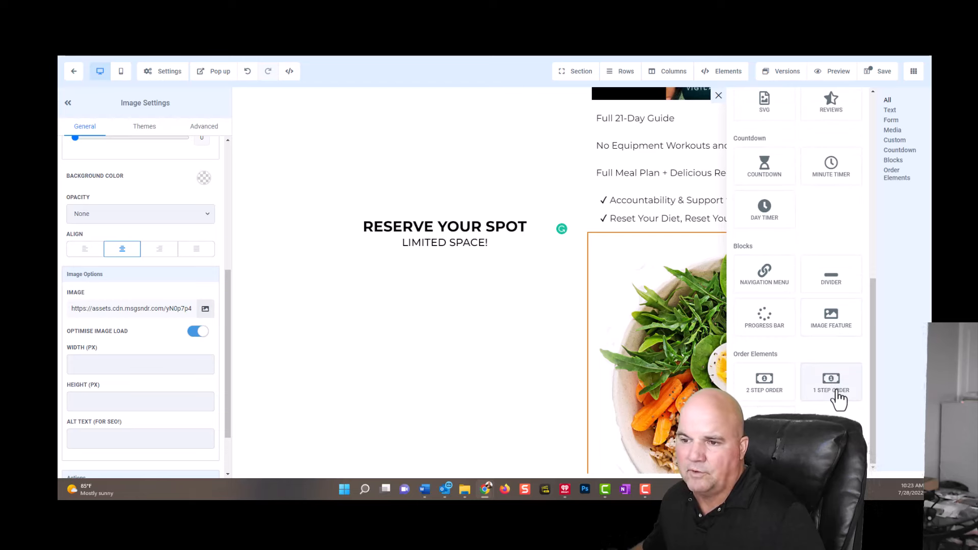
{"action": "left_click", "coordinate": [836, 391]}
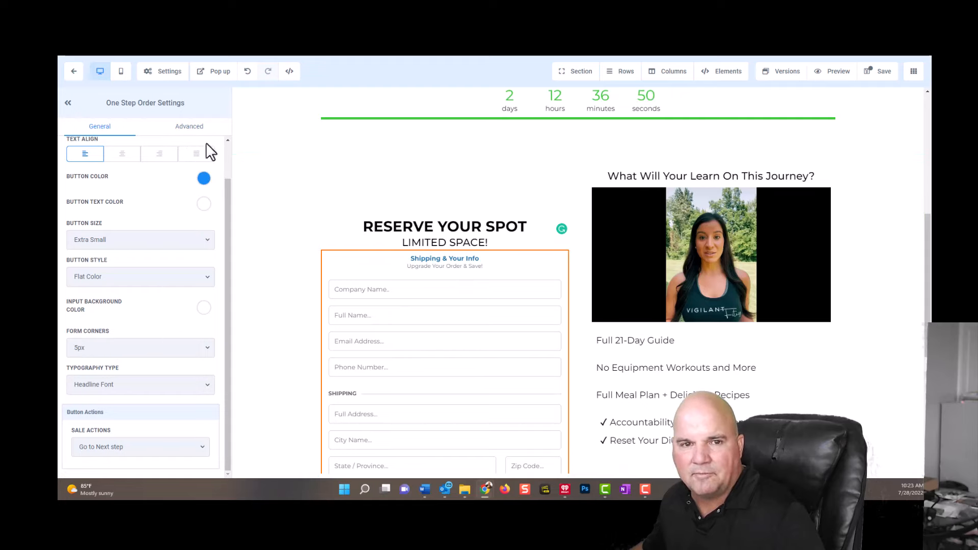
Step: Change the order form's headline to "Your Info" and hide its company name field
{"action": "left_click", "coordinate": [195, 129]}
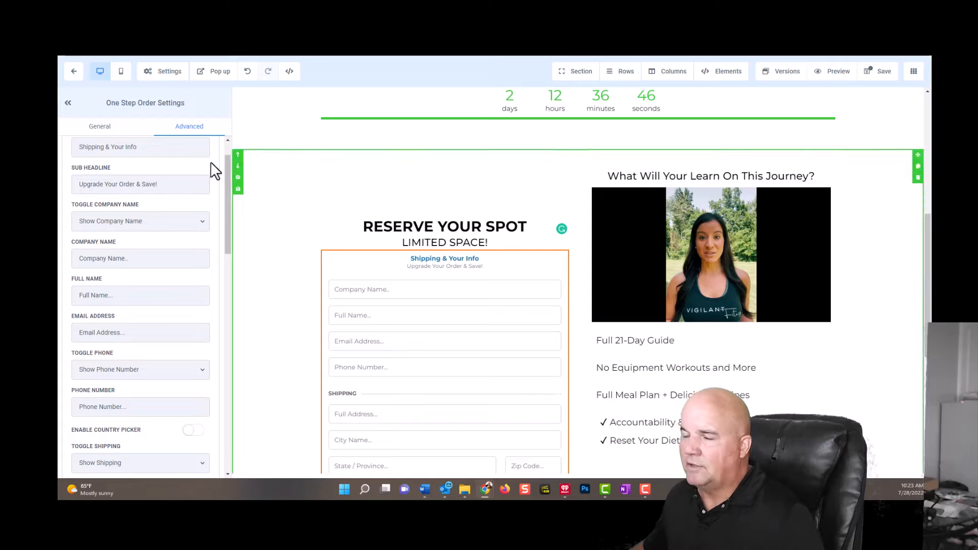
{"action": "left_click_drag", "start_coordinate": [109, 148], "coordinate": [66, 148]}
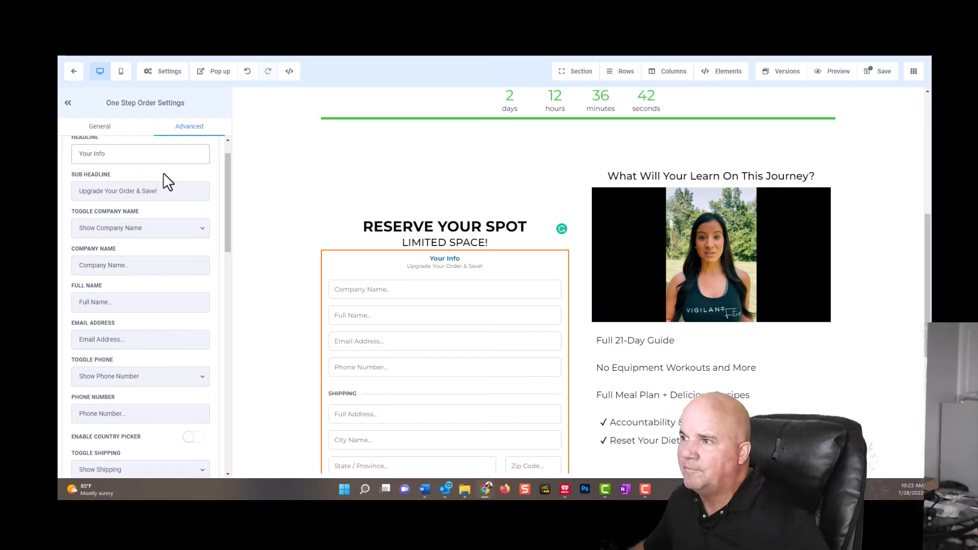
{"action": "left_click", "coordinate": [144, 231]}
{"action": "left_click", "coordinate": [134, 251]}
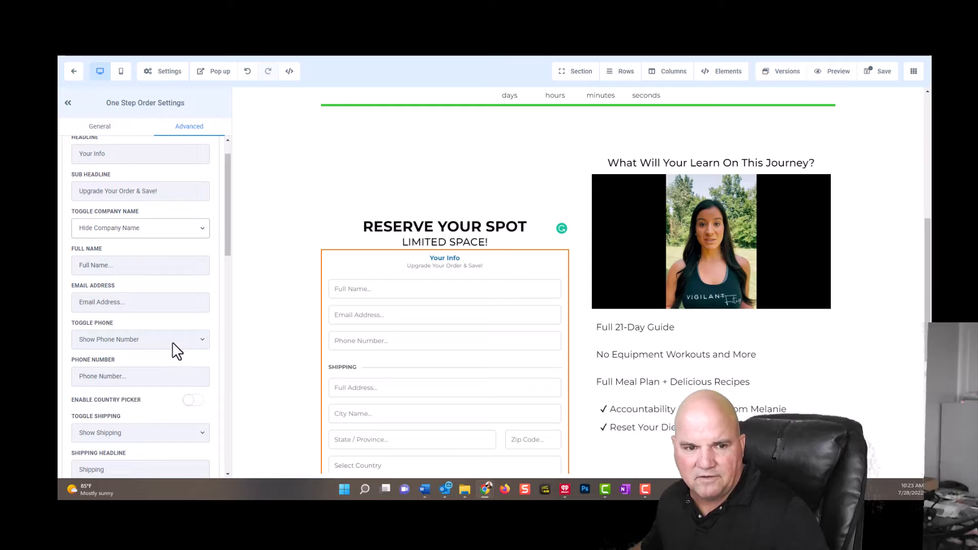
Step: Review the order form's field options, keep the phone number shown, and hide the shipping section
{"action": "scroll", "coordinate": [162, 340], "scroll_direction": "down", "scroll_amount": 5}
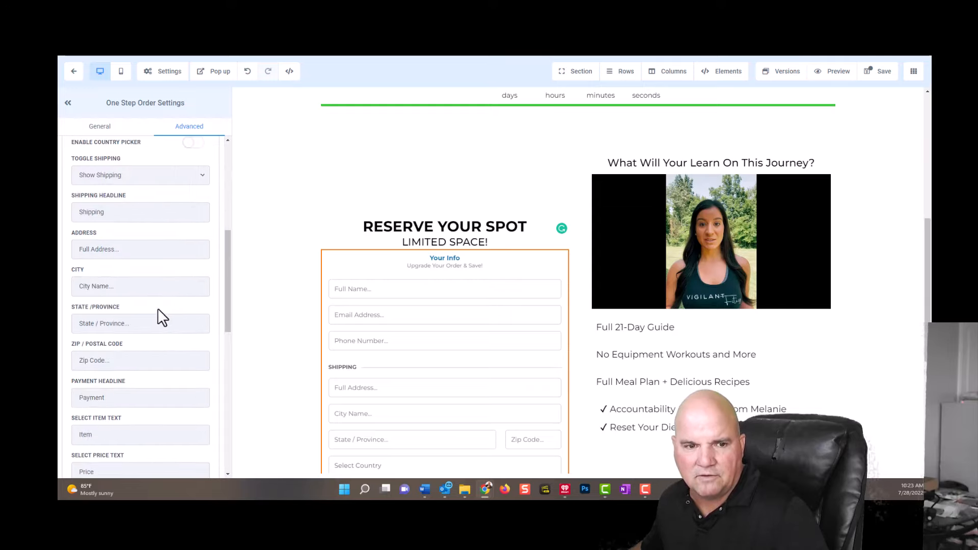
{"action": "scroll", "coordinate": [161, 326], "scroll_direction": "down", "scroll_amount": 5}
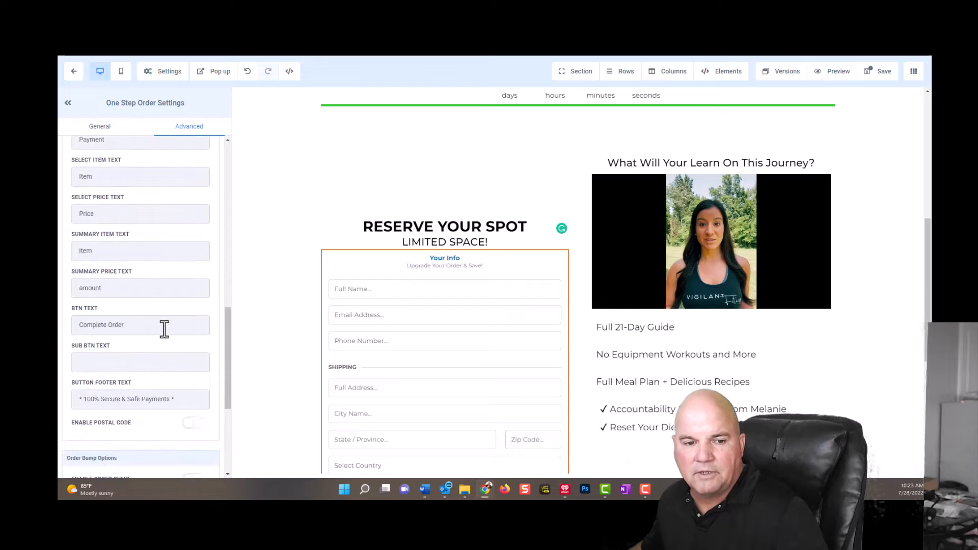
{"action": "scroll", "coordinate": [169, 333], "scroll_direction": "up", "scroll_amount": 5}
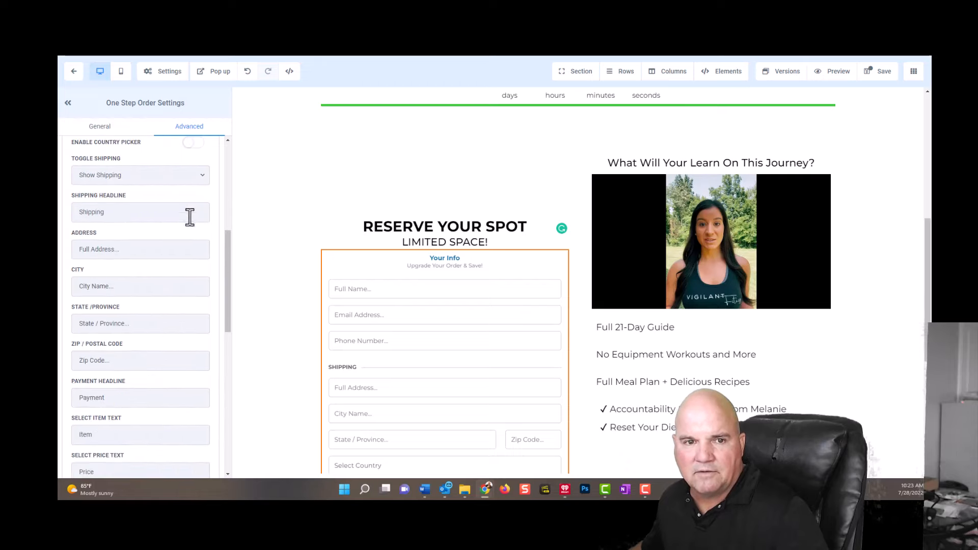
{"action": "scroll", "coordinate": [184, 203], "scroll_direction": "up", "scroll_amount": 5}
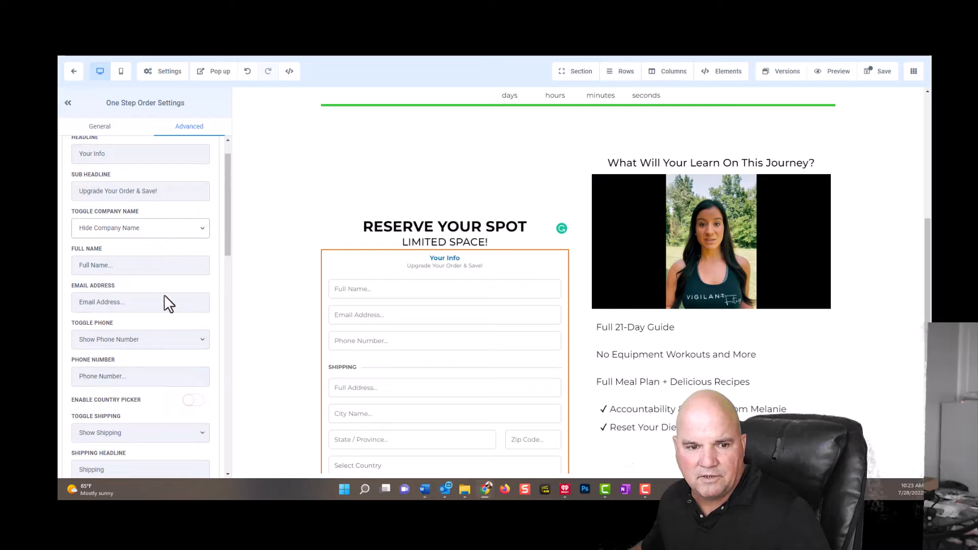
{"action": "left_click", "coordinate": [161, 350]}
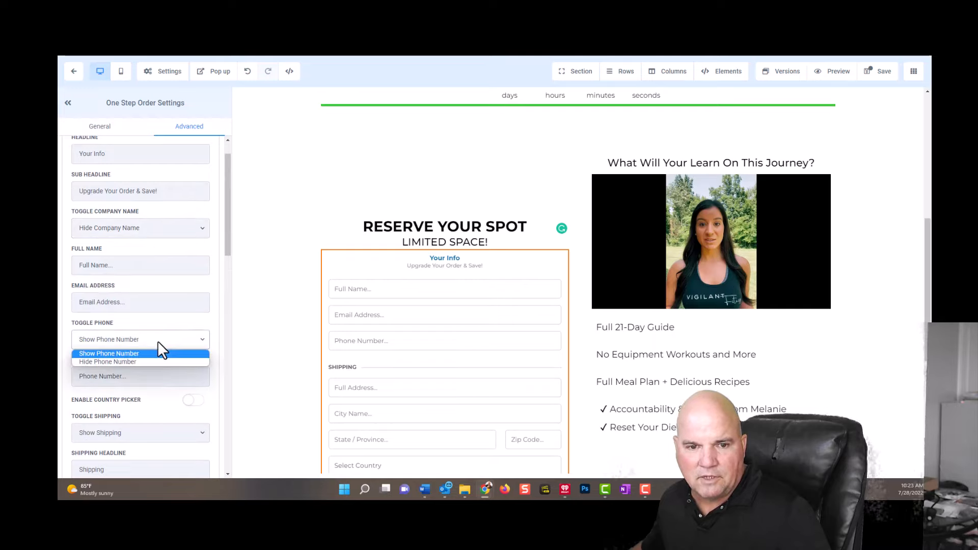
{"action": "left_click", "coordinate": [158, 345]}
{"action": "scroll", "coordinate": [268, 349], "scroll_direction": "down", "scroll_amount": 5}
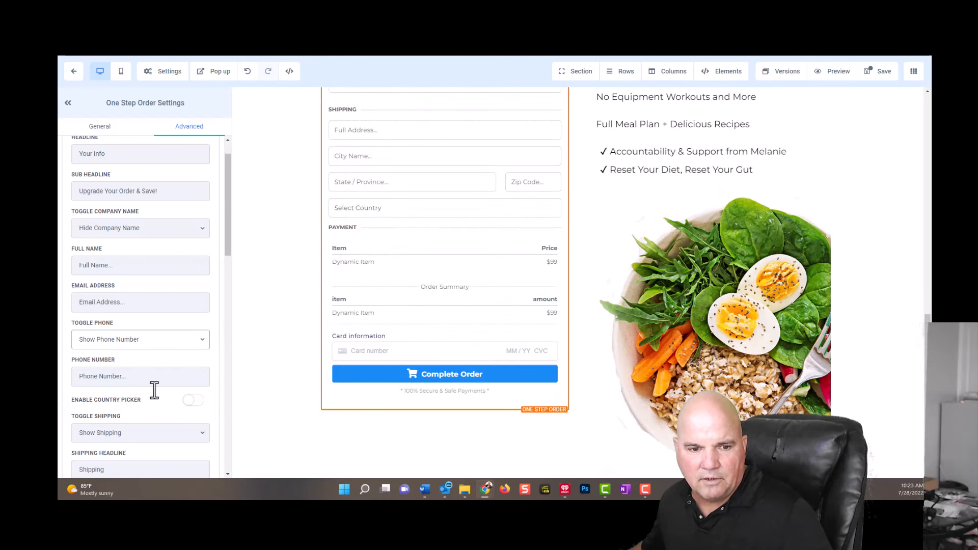
{"action": "left_click", "coordinate": [154, 439]}
{"action": "left_click", "coordinate": [115, 456]}
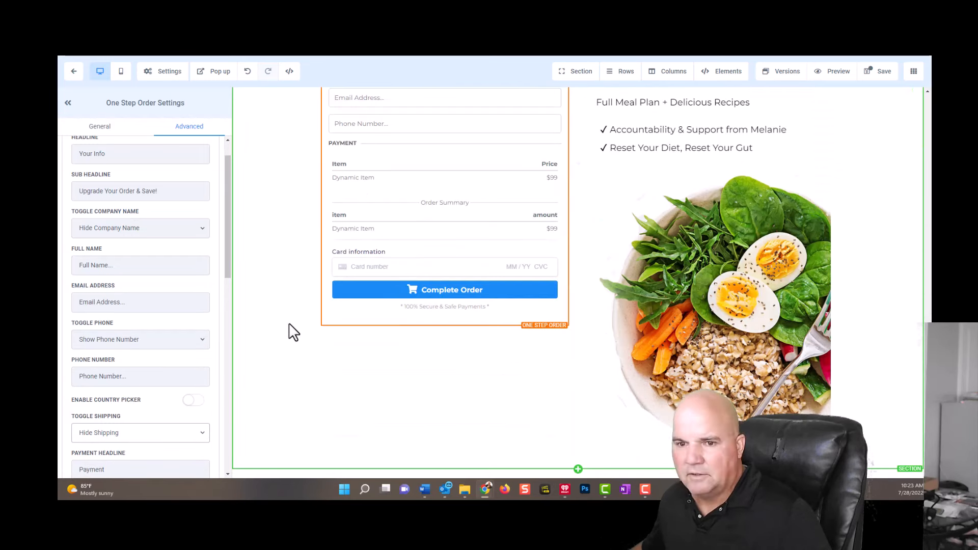
Step: Set the order form's button color to green
{"action": "left_click", "coordinate": [97, 129]}
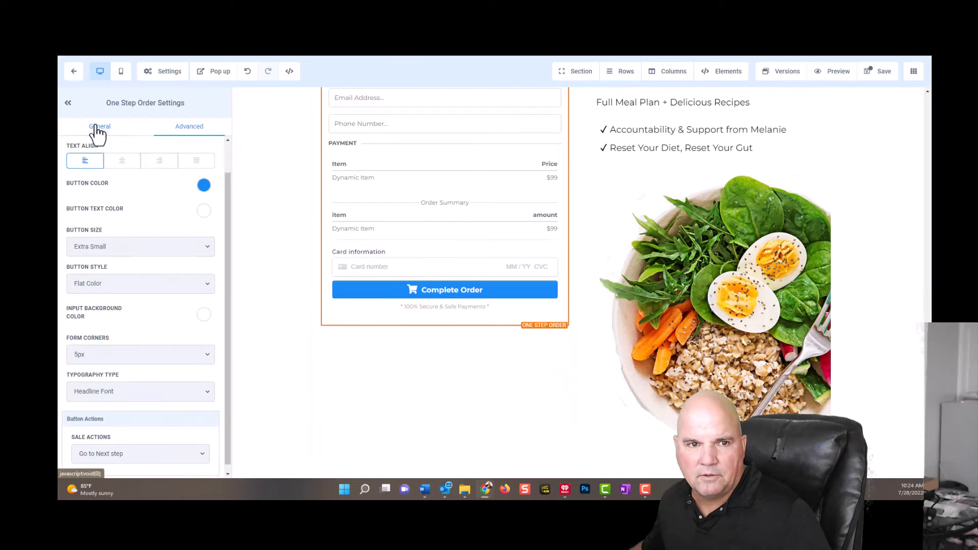
{"action": "left_click", "coordinate": [203, 185]}
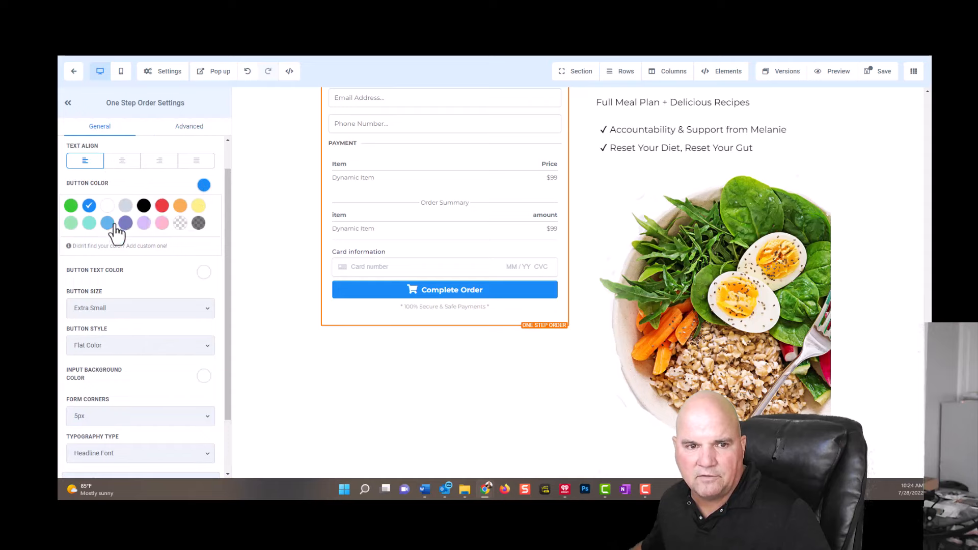
{"action": "left_click", "coordinate": [71, 205]}
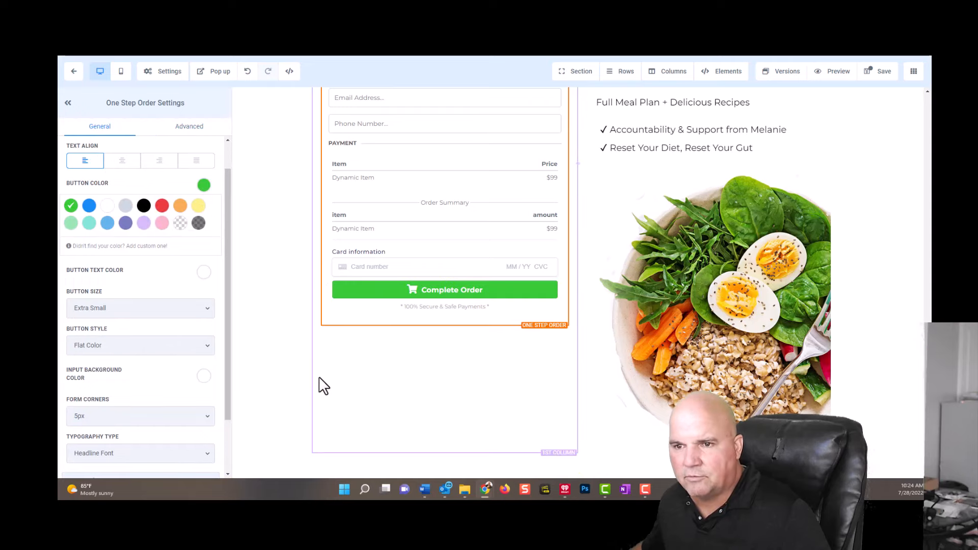
Step: Try a 400 px width on the salad image, and set its width to 300 px
{"action": "left_click", "coordinate": [800, 256]}
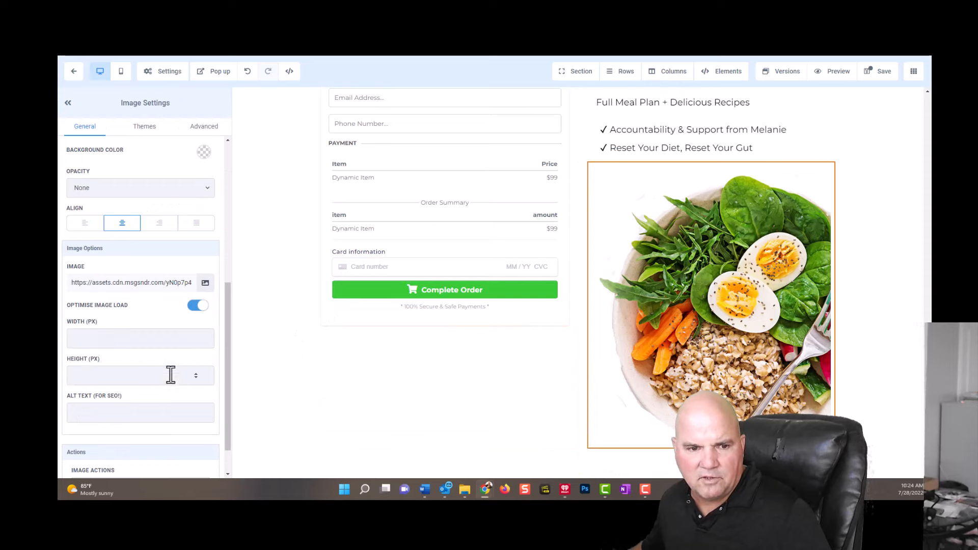
{"action": "left_click", "coordinate": [100, 338]}
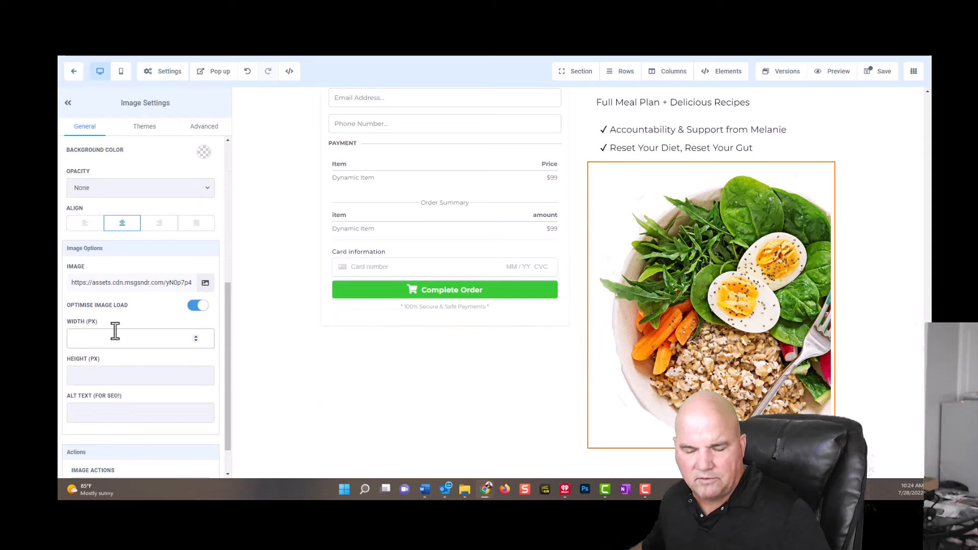
{"action": "type", "text": "400"}
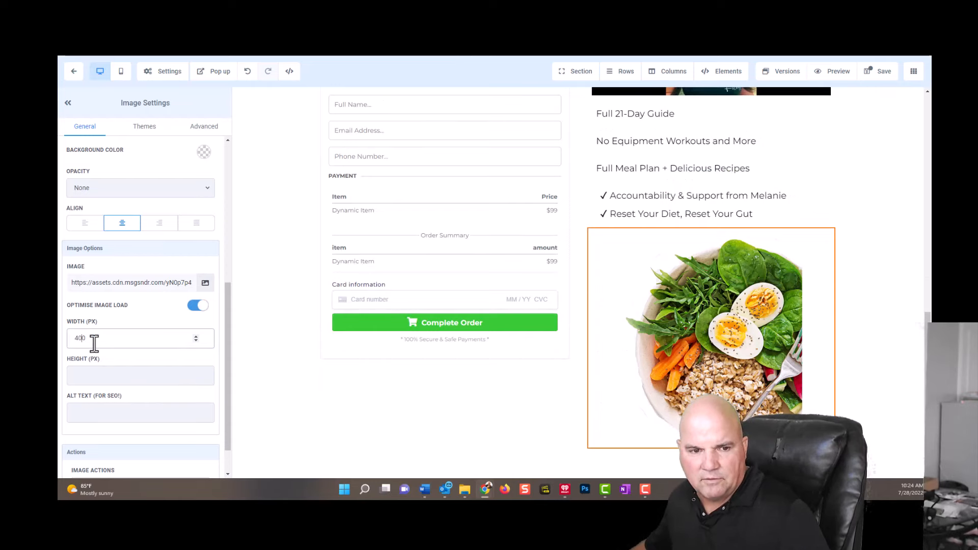
{"action": "left_click_drag", "start_coordinate": [94, 341], "coordinate": [63, 349]}
{"action": "type", "text": "300"}
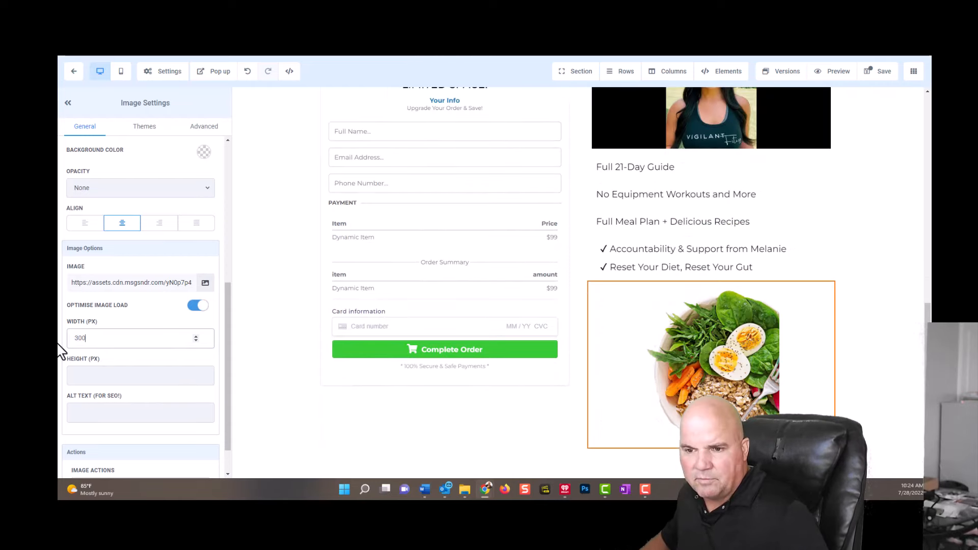
Step: Examine the two-column section's general and advanced settings and review its layout against the header and countdown above
{"action": "left_click", "coordinate": [298, 411]}
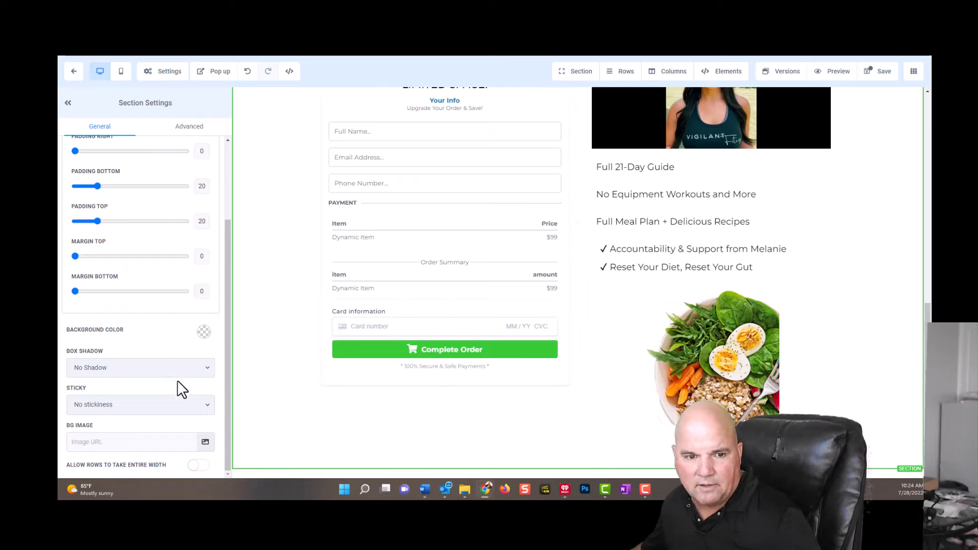
{"action": "scroll", "coordinate": [177, 380], "scroll_direction": "up", "scroll_amount": 1}
{"action": "scroll", "coordinate": [178, 388], "scroll_direction": "up", "scroll_amount": 2}
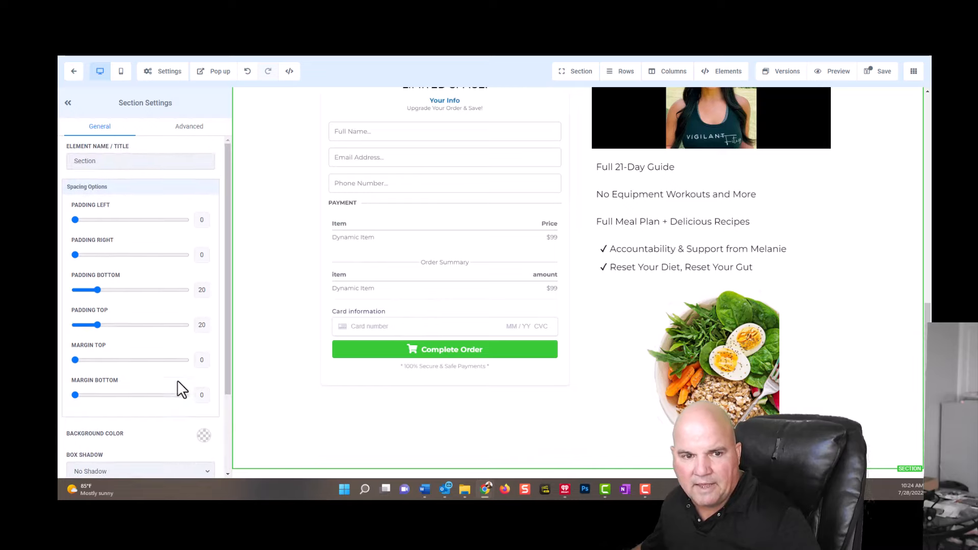
{"action": "left_click", "coordinate": [190, 129]}
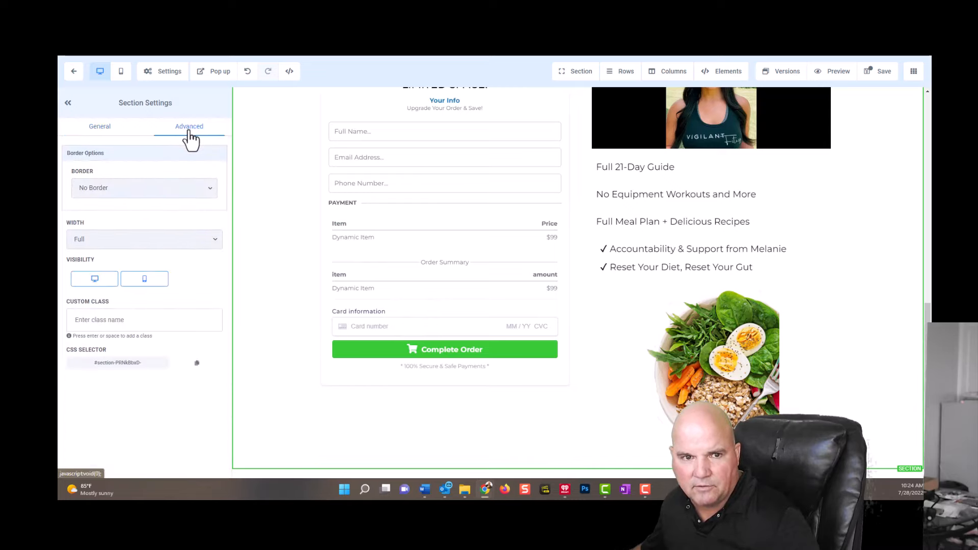
{"action": "left_click", "coordinate": [102, 131]}
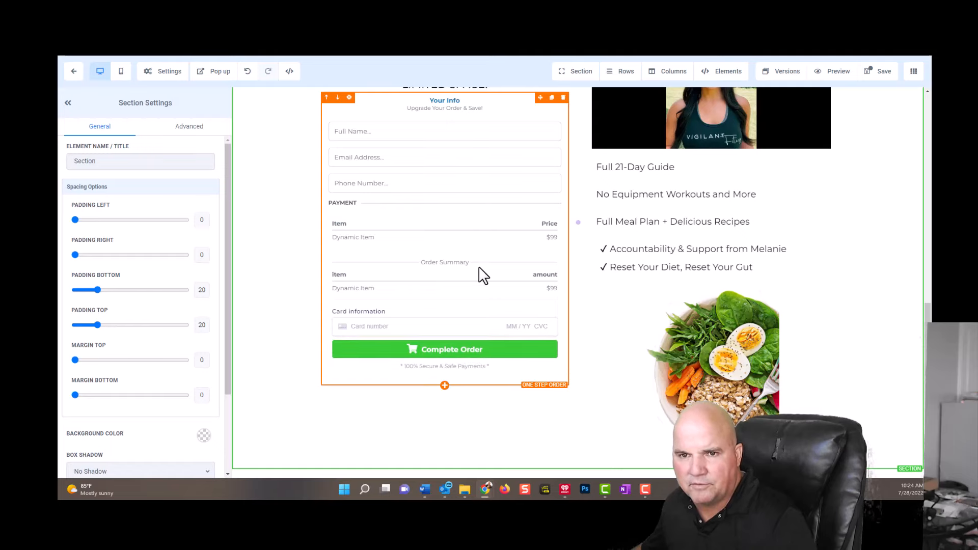
{"action": "scroll", "coordinate": [482, 274], "scroll_direction": "up", "scroll_amount": 5}
{"action": "scroll", "coordinate": [471, 321], "scroll_direction": "down", "scroll_amount": 5}
{"action": "scroll", "coordinate": [473, 325], "scroll_direction": "up", "scroll_amount": 5}
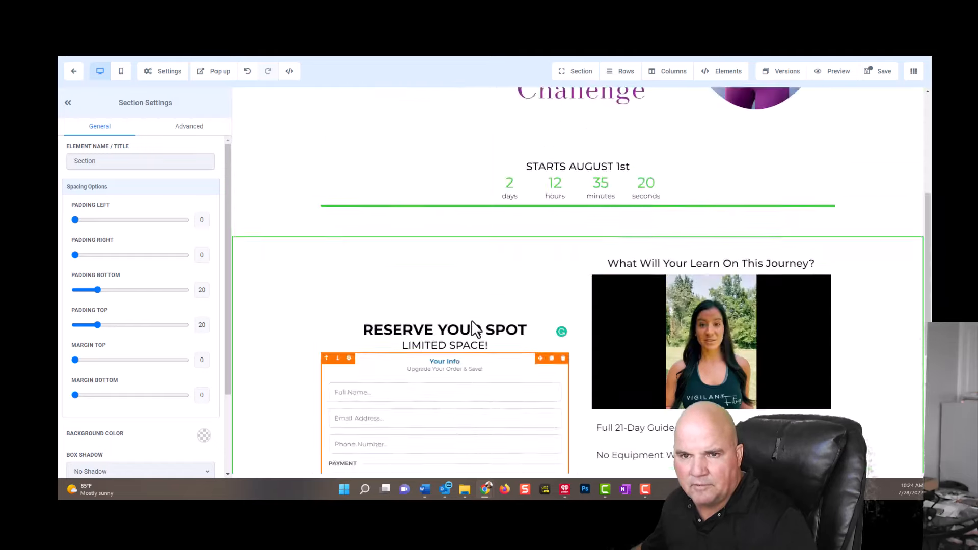
{"action": "scroll", "coordinate": [473, 329], "scroll_direction": "up", "scroll_amount": 5}
{"action": "scroll", "coordinate": [484, 388], "scroll_direction": "down", "scroll_amount": 5}
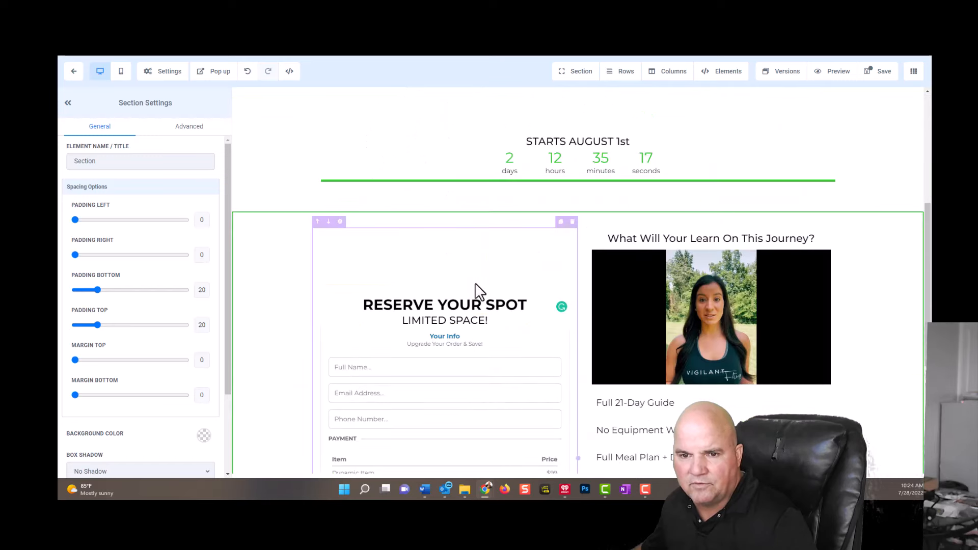
Step: Set the order form column's top padding to 0 and bottom padding to 98, and save the page
{"action": "left_click", "coordinate": [445, 306]}
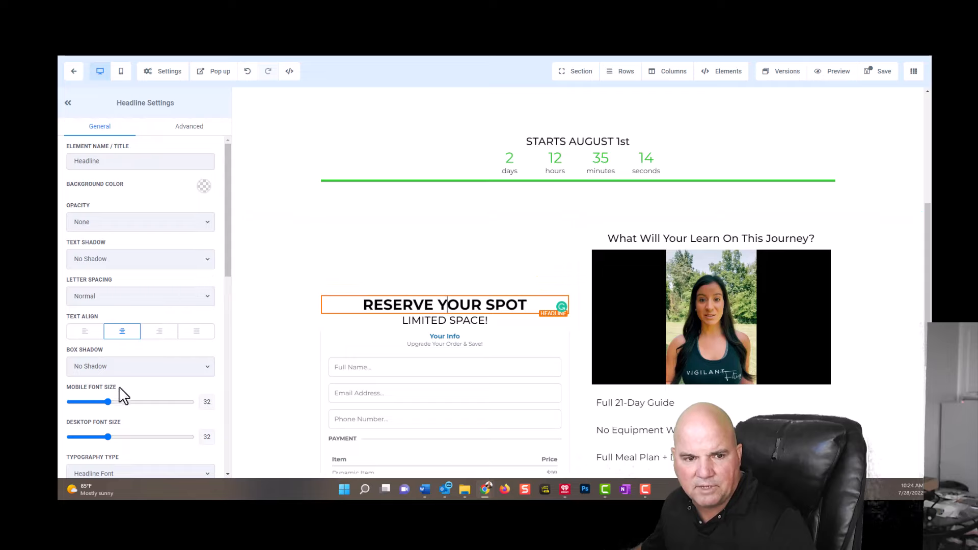
{"action": "scroll", "coordinate": [167, 260], "scroll_direction": "down", "scroll_amount": 5}
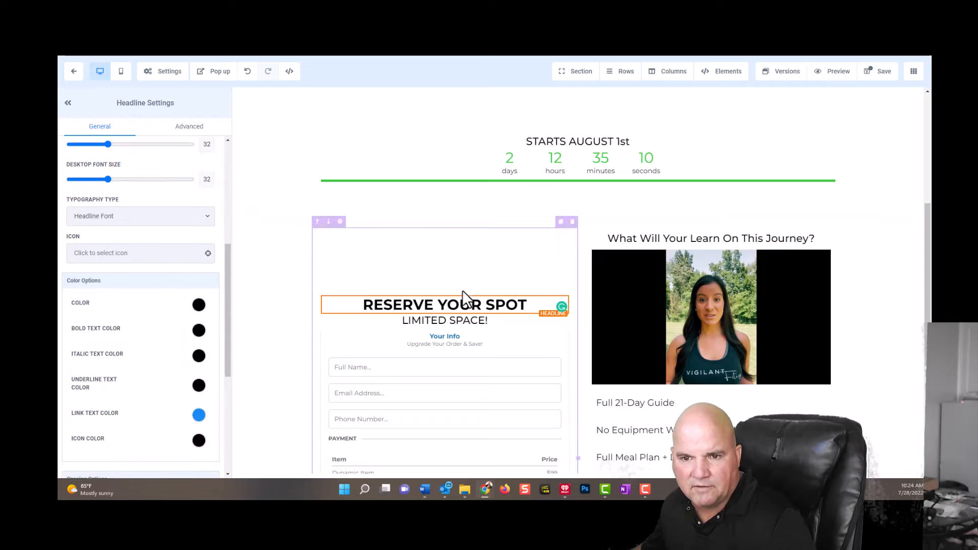
{"action": "left_click", "coordinate": [474, 278]}
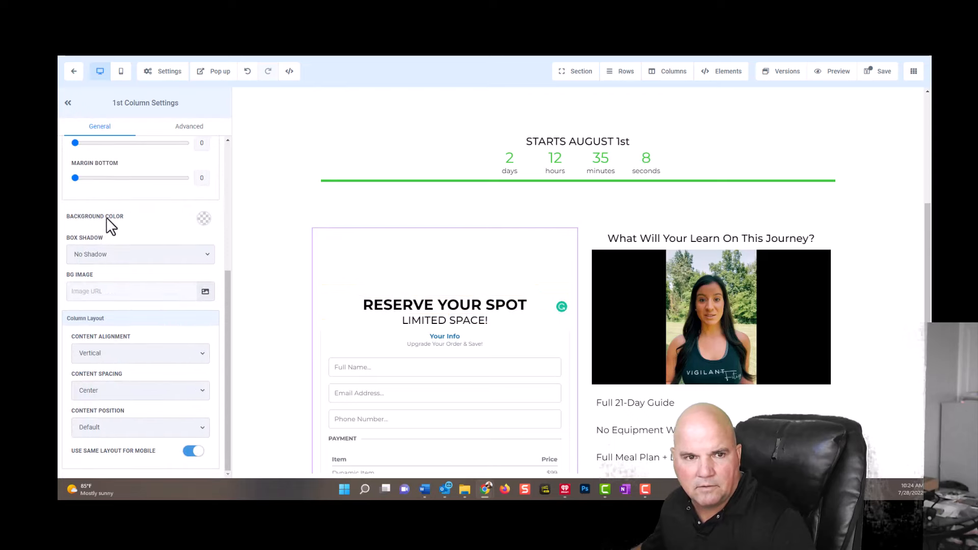
{"action": "scroll", "coordinate": [106, 217], "scroll_direction": "up", "scroll_amount": 5}
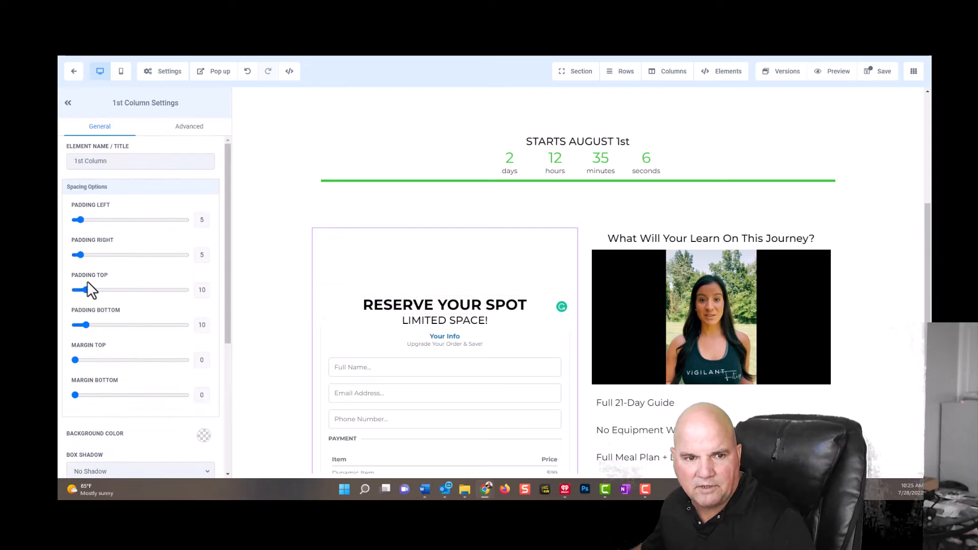
{"action": "left_click_drag", "start_coordinate": [86, 289], "coordinate": [69, 292]}
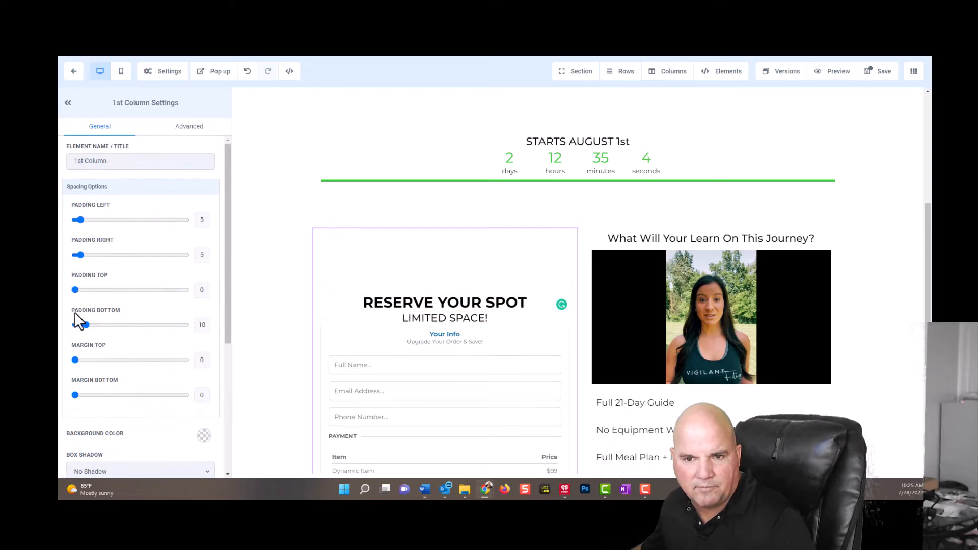
{"action": "left_click_drag", "start_coordinate": [88, 328], "coordinate": [185, 324]}
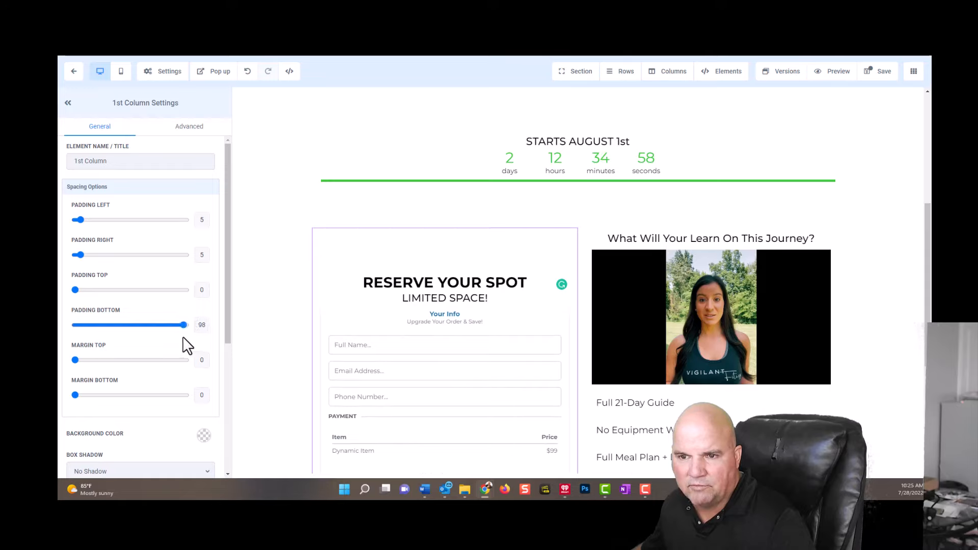
{"action": "left_click", "coordinate": [878, 74]}
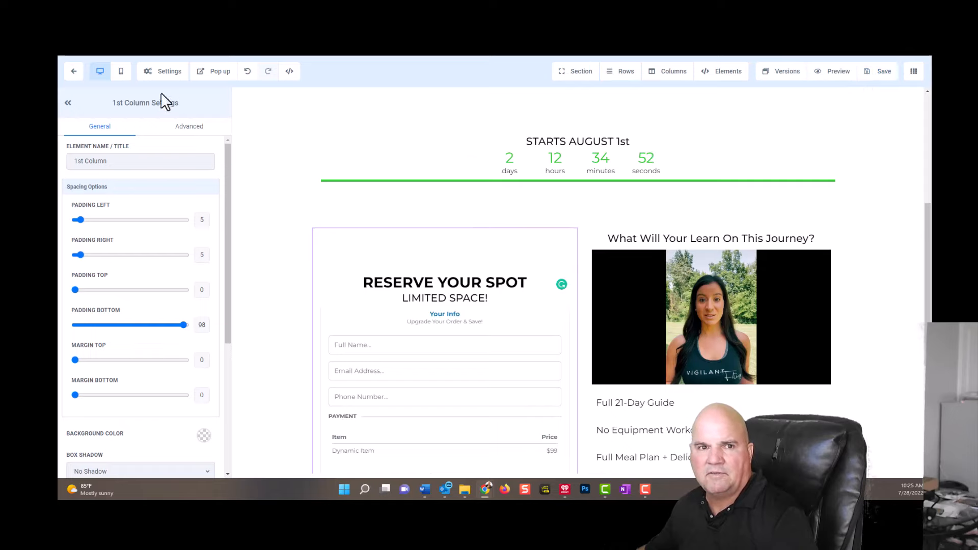
Step: Review the page's mobile layout from the header through the order form to the salad image, and return to the desktop layout
{"action": "left_click", "coordinate": [121, 71]}
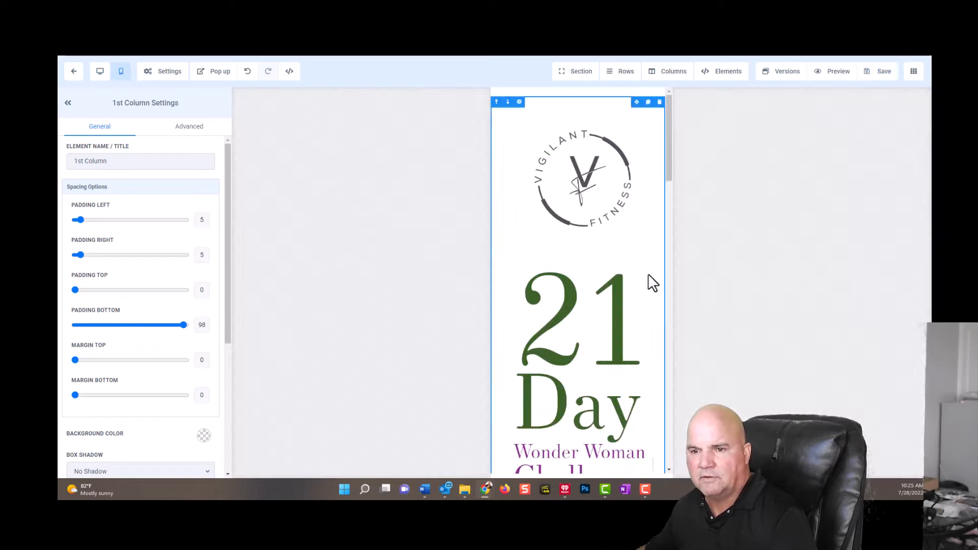
{"action": "scroll", "coordinate": [623, 307], "scroll_direction": "down", "scroll_amount": 10}
{"action": "scroll", "coordinate": [617, 336], "scroll_direction": "down", "scroll_amount": 15}
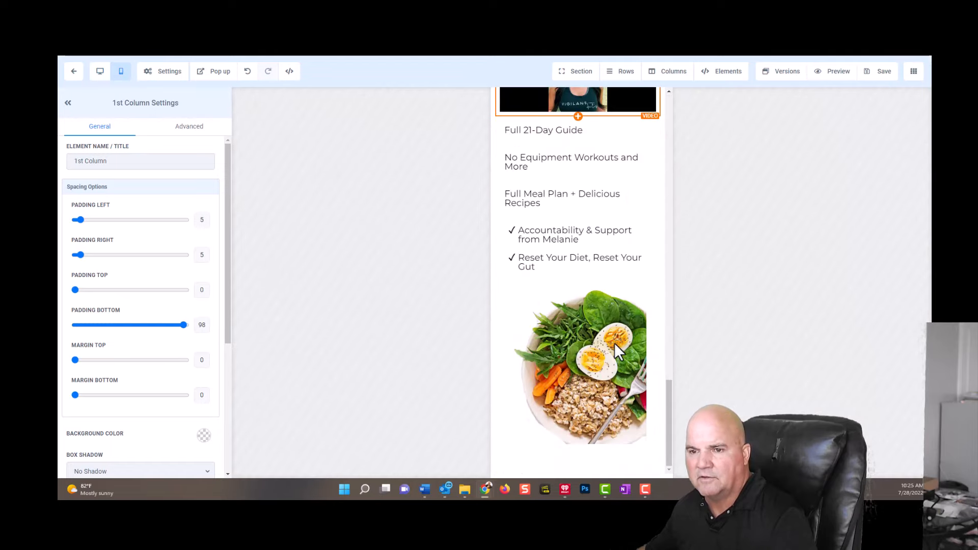
{"action": "scroll", "coordinate": [617, 340], "scroll_direction": "up", "scroll_amount": 15}
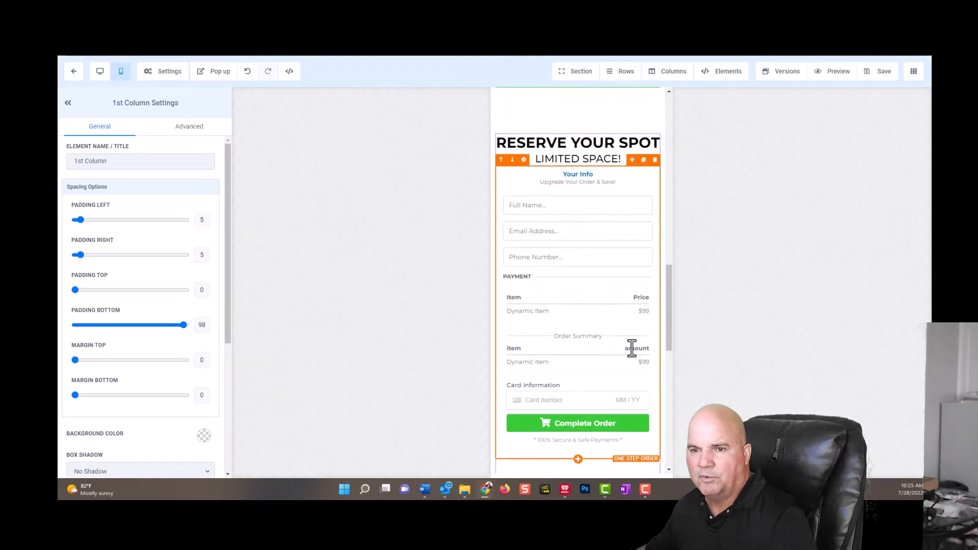
{"action": "scroll", "coordinate": [631, 349], "scroll_direction": "up", "scroll_amount": 12}
{"action": "scroll", "coordinate": [634, 351], "scroll_direction": "down", "scroll_amount": 12}
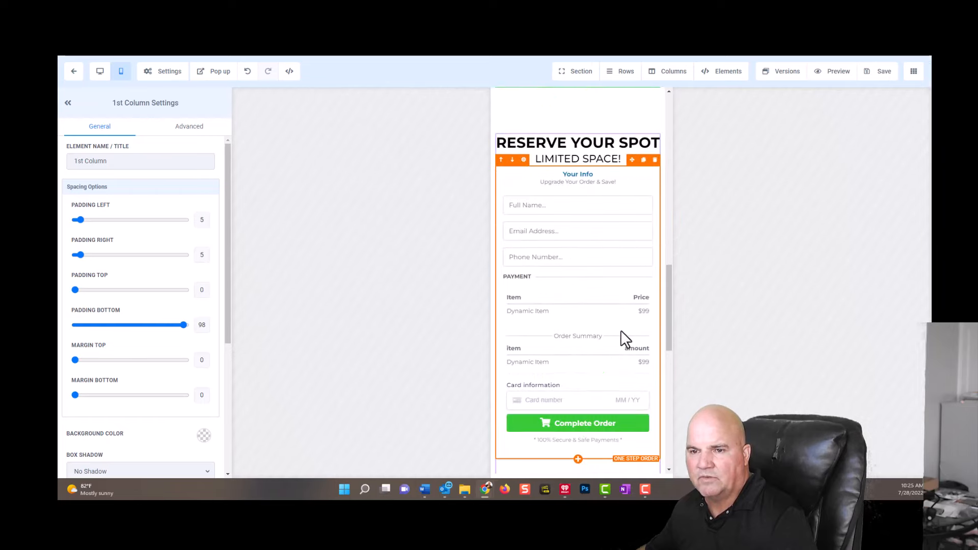
{"action": "left_click", "coordinate": [100, 72]}
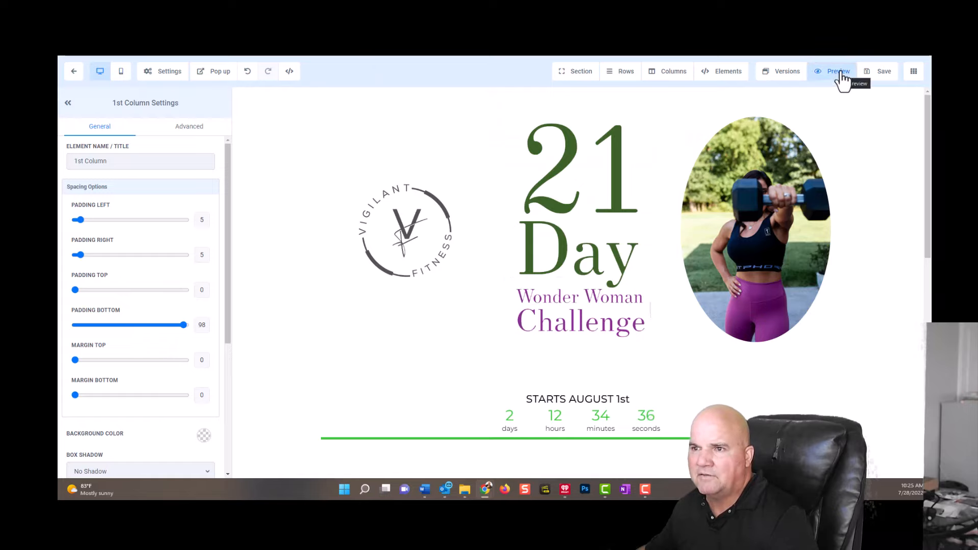
Step: Preview the live page from header to salad image, and return to the page editor
{"action": "left_click", "coordinate": [840, 71]}
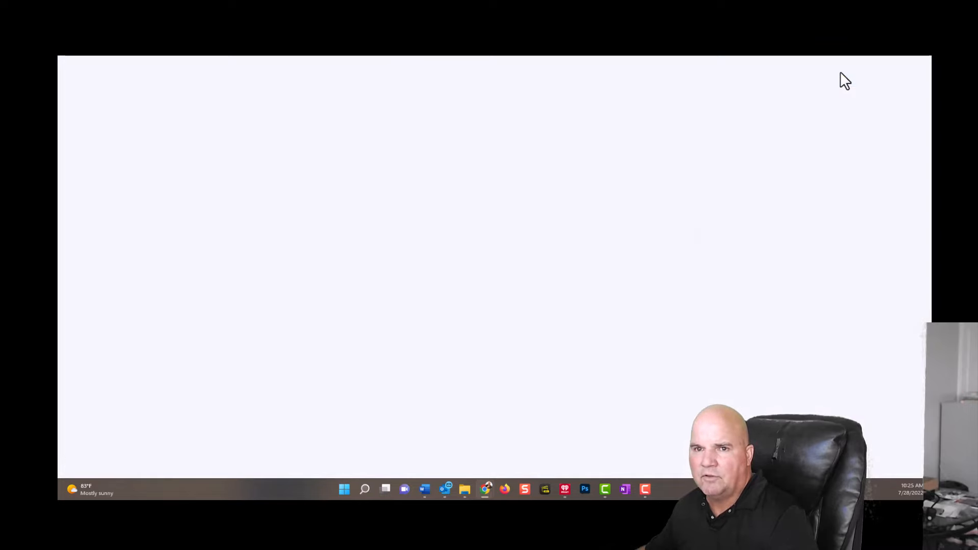
{"action": "scroll", "coordinate": [833, 296], "scroll_direction": "down", "scroll_amount": 10}
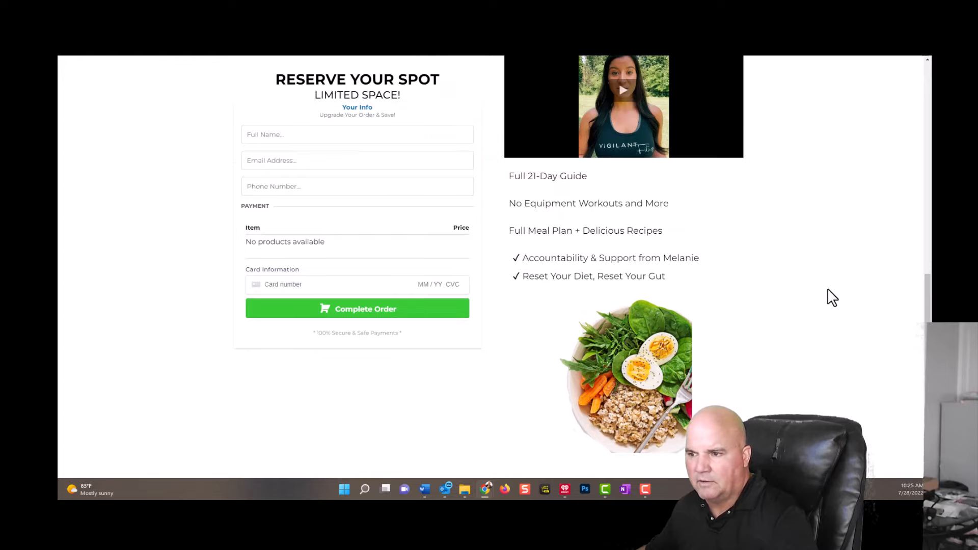
{"action": "scroll", "coordinate": [831, 300], "scroll_direction": "up", "scroll_amount": 10}
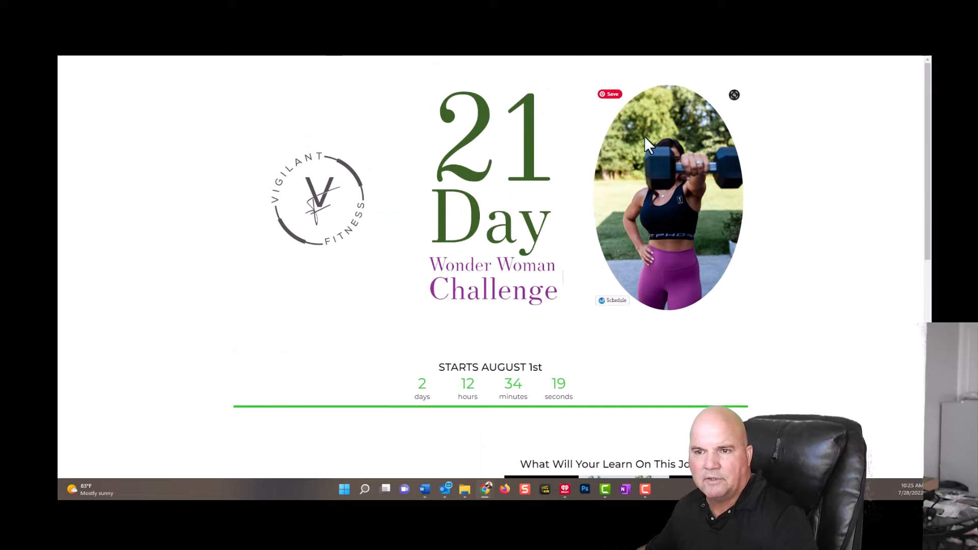
{"action": "left_click", "coordinate": [474, 18]}
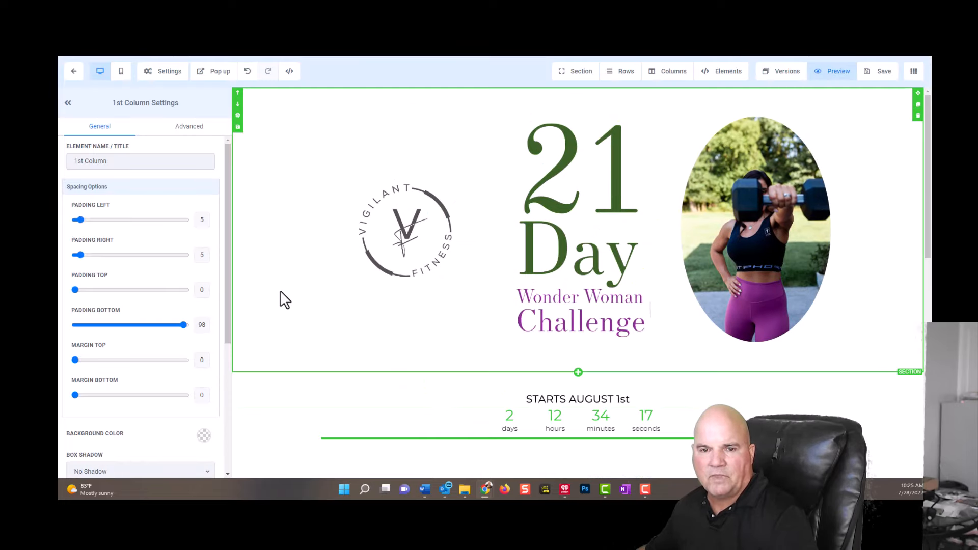
Step: Add a full-width section with a one-column row below the two-column order form section
{"action": "scroll", "coordinate": [479, 321], "scroll_direction": "down", "scroll_amount": 10}
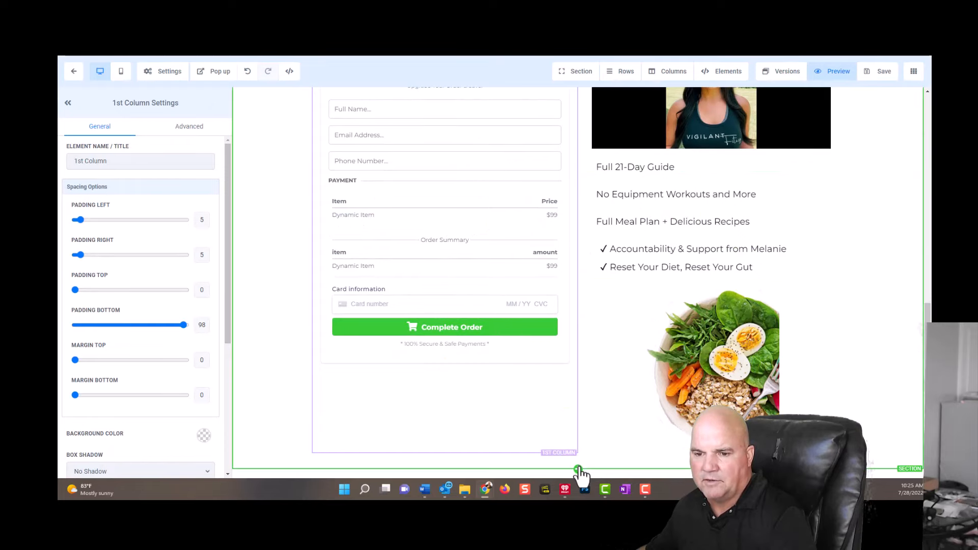
{"action": "left_click", "coordinate": [578, 470]}
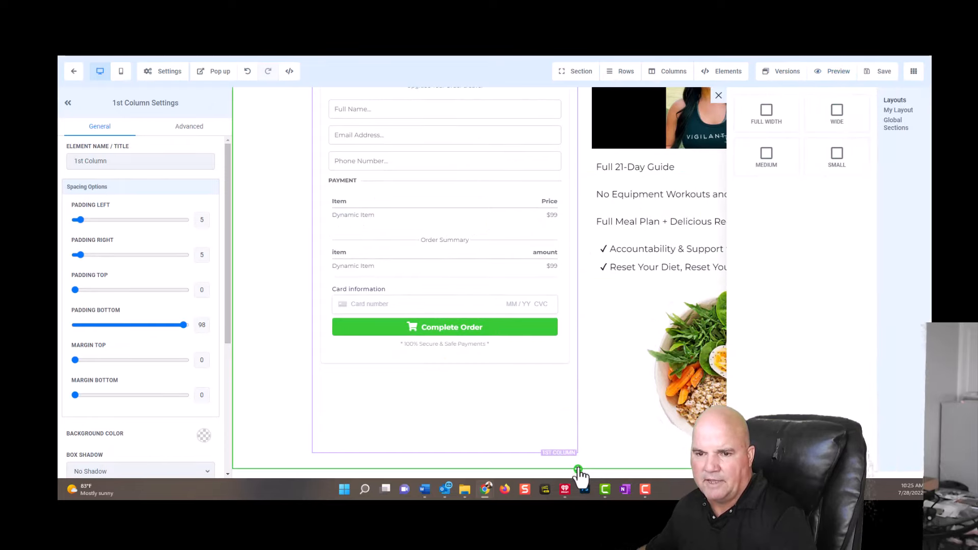
{"action": "left_click", "coordinate": [764, 120]}
{"action": "scroll", "coordinate": [611, 306], "scroll_direction": "down", "scroll_amount": 1}
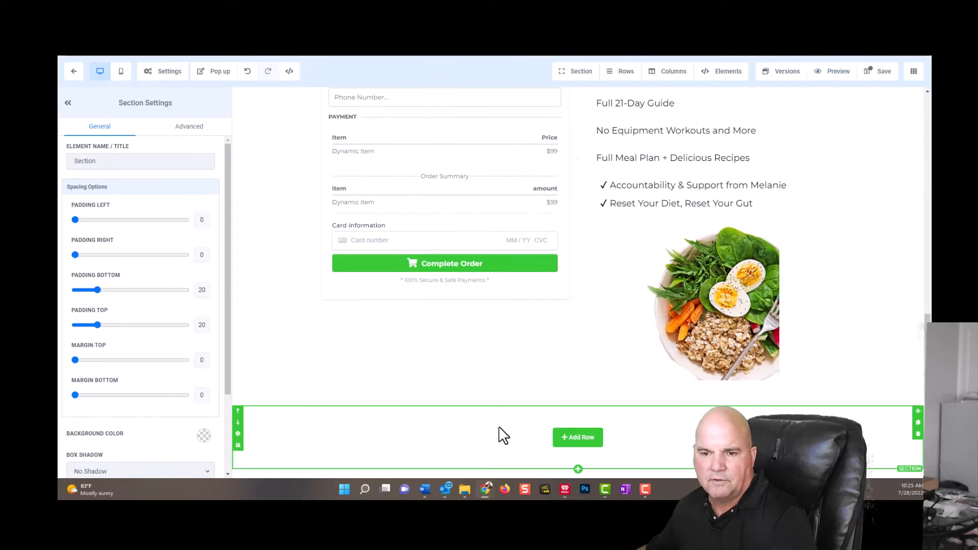
{"action": "left_click", "coordinate": [574, 440]}
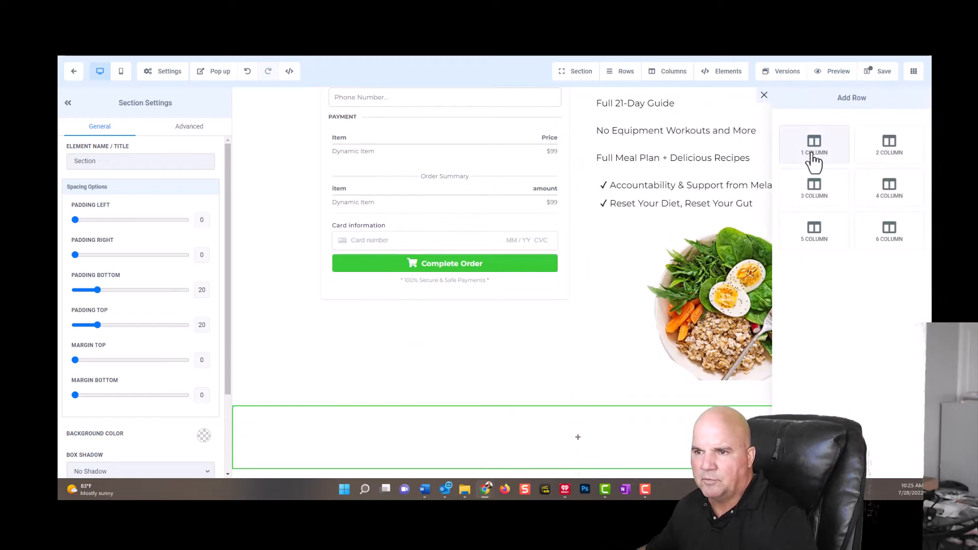
{"action": "left_click", "coordinate": [813, 157]}
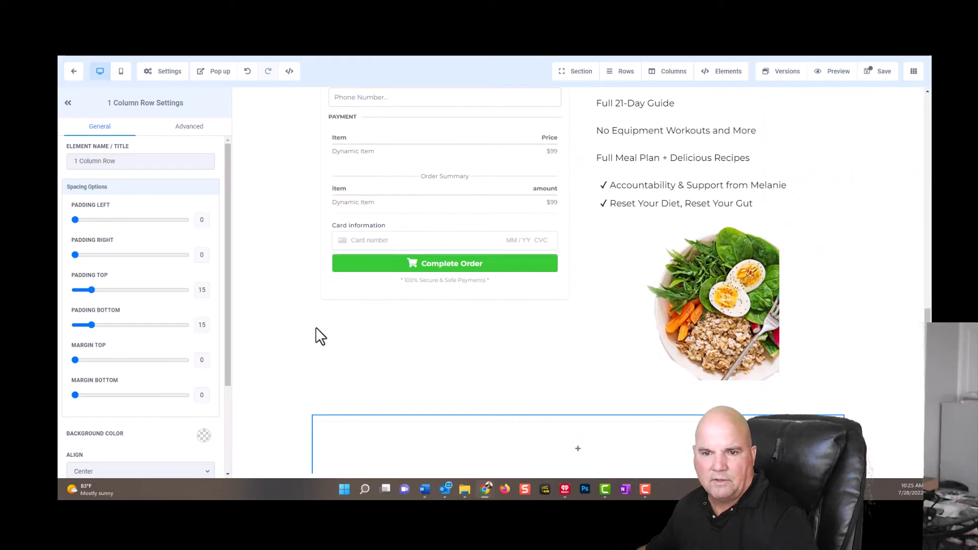
Step: Set the new bottom section's background color to green
{"action": "left_click", "coordinate": [275, 464]}
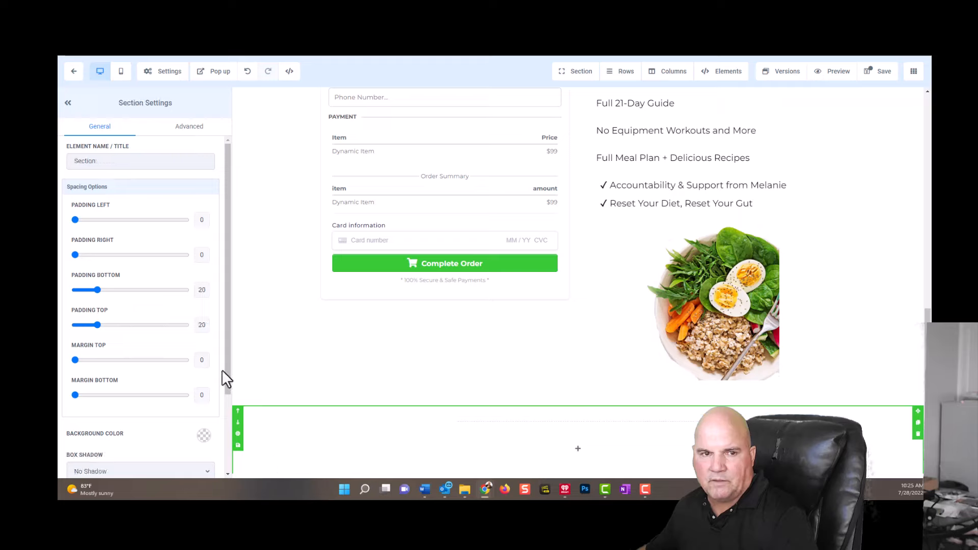
{"action": "left_click", "coordinate": [203, 436]}
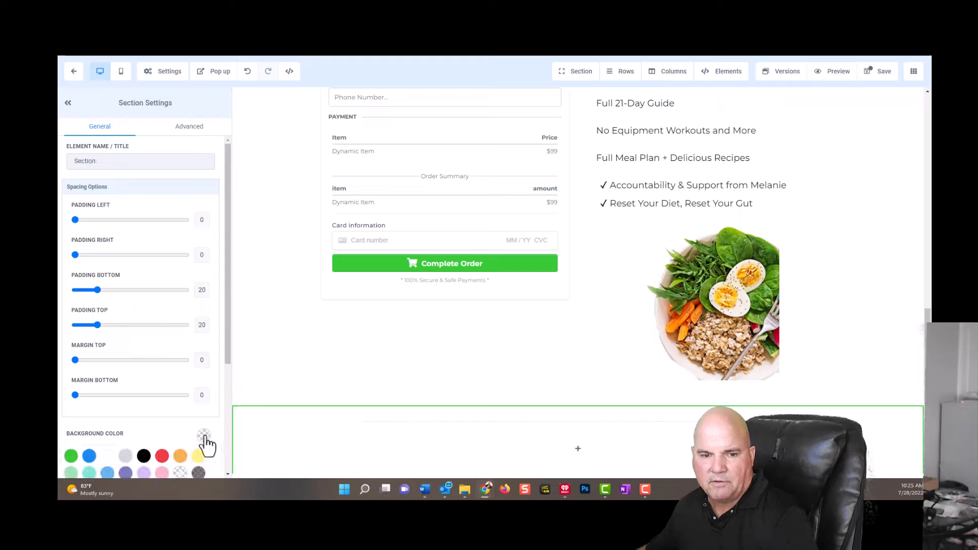
{"action": "left_click", "coordinate": [71, 456]}
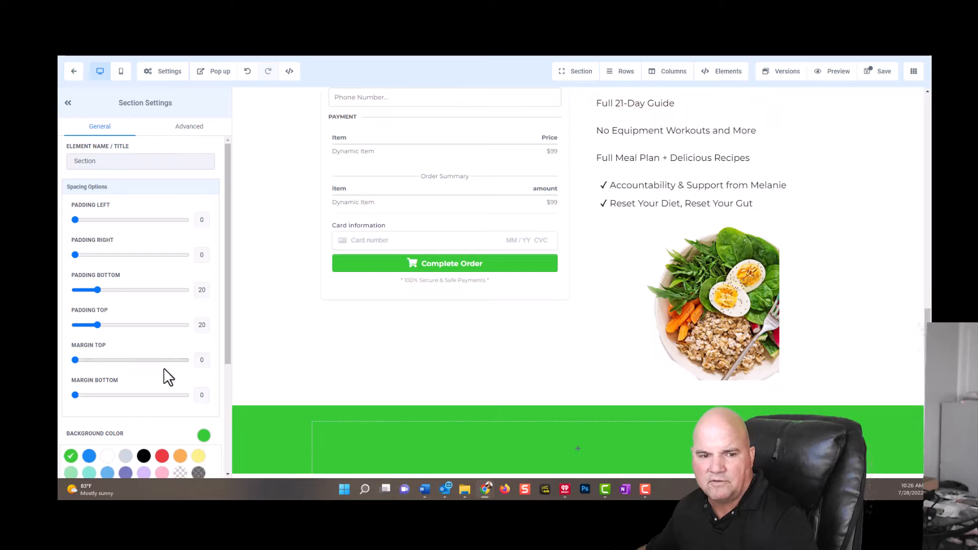
Step: Add a paragraph to the green footer section and replace its placeholder text with "2022 COPYRIGHT @ FITNESS 123"
{"action": "left_click", "coordinate": [580, 450]}
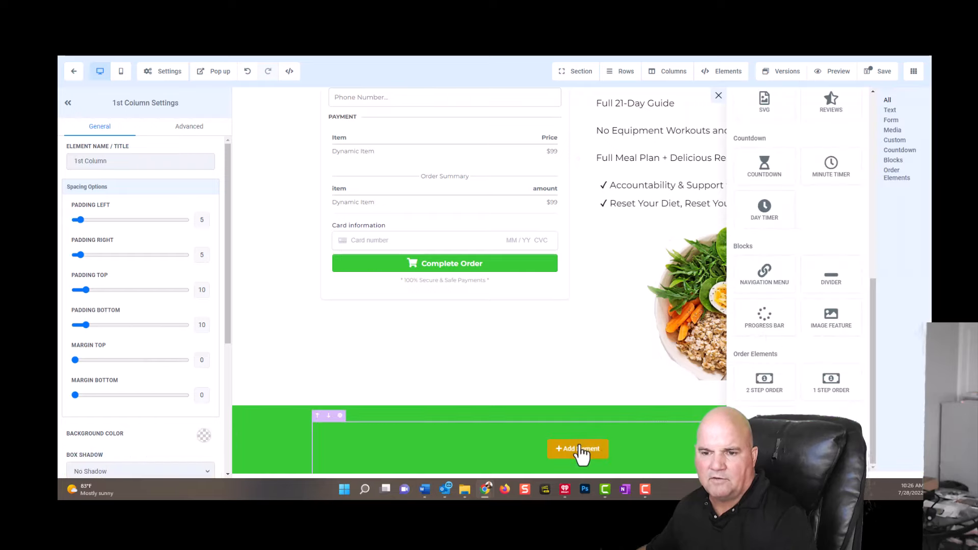
{"action": "scroll", "coordinate": [835, 212], "scroll_direction": "up", "scroll_amount": 5}
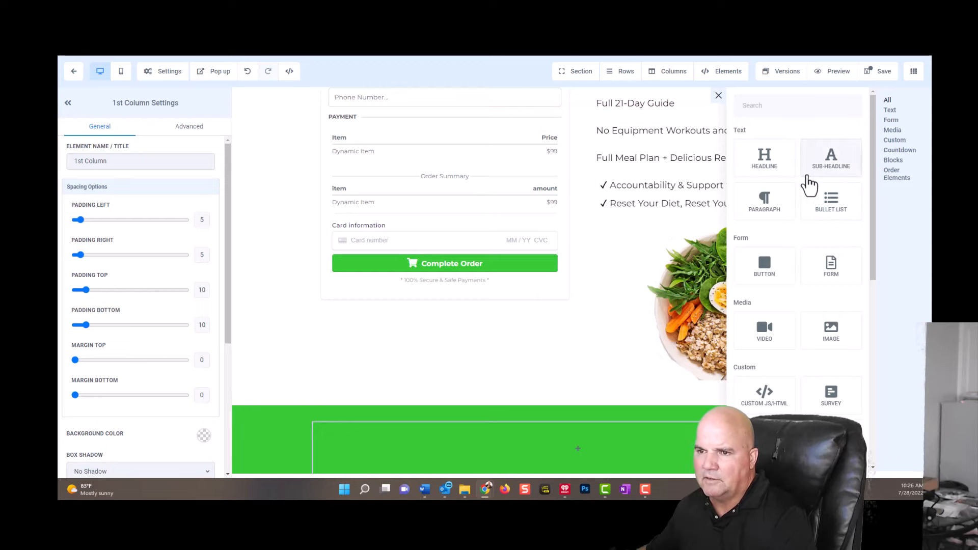
{"action": "left_click", "coordinate": [762, 214]}
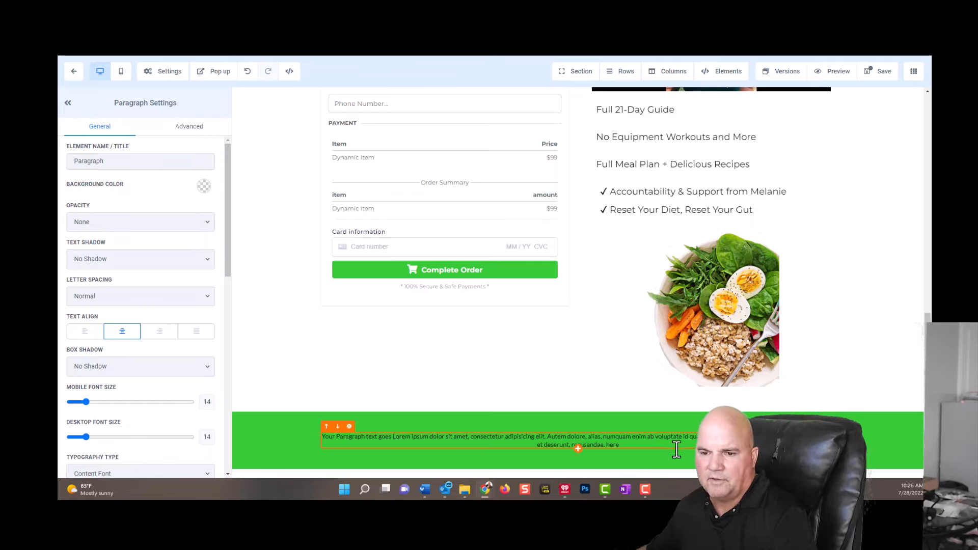
{"action": "left_click_drag", "start_coordinate": [641, 447], "coordinate": [327, 439]}
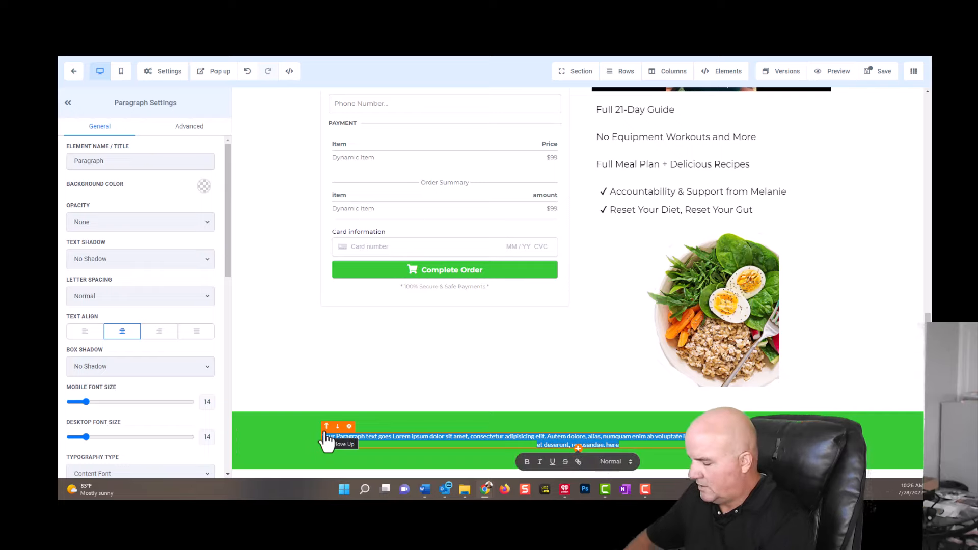
{"action": "key", "text": "BackSpace"}
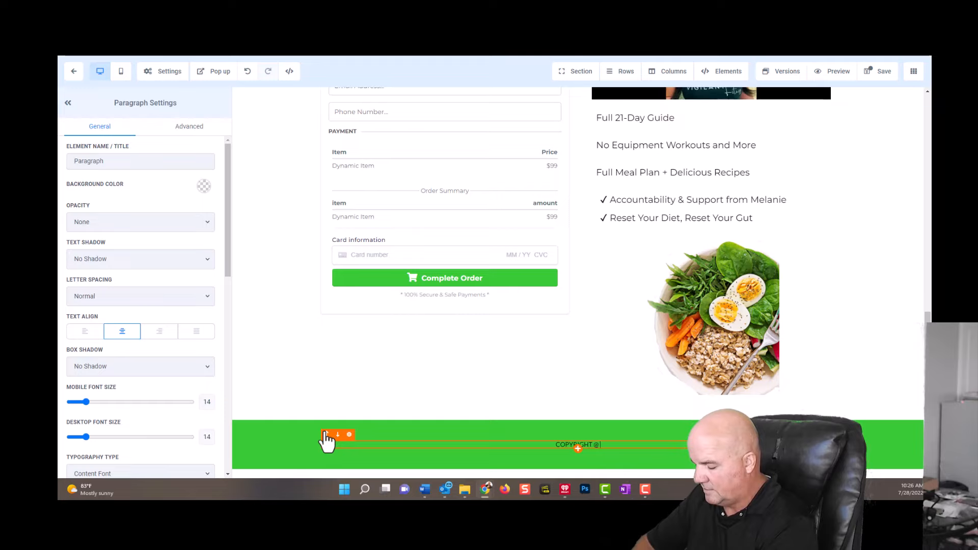
{"action": "type", "text": "TNESS"}
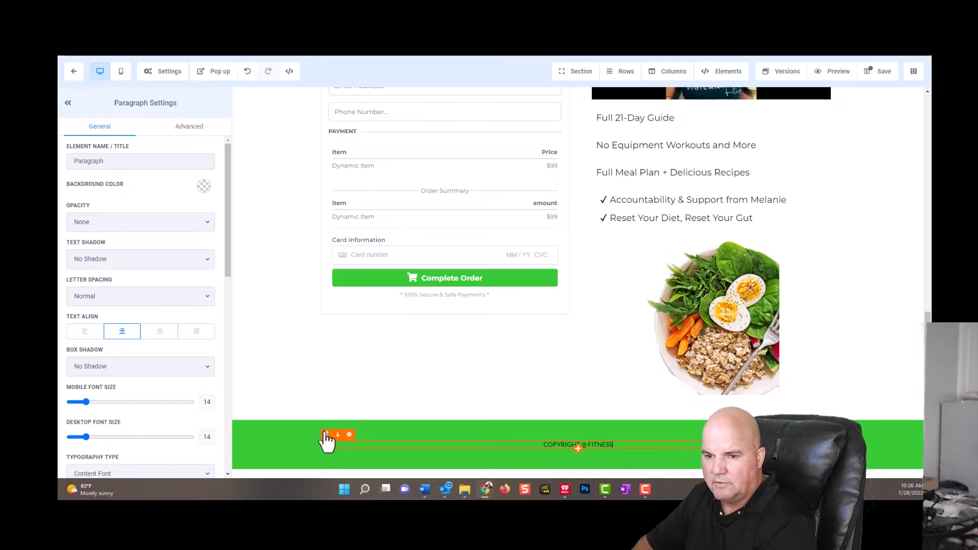
{"action": "type", "text": " 123"}
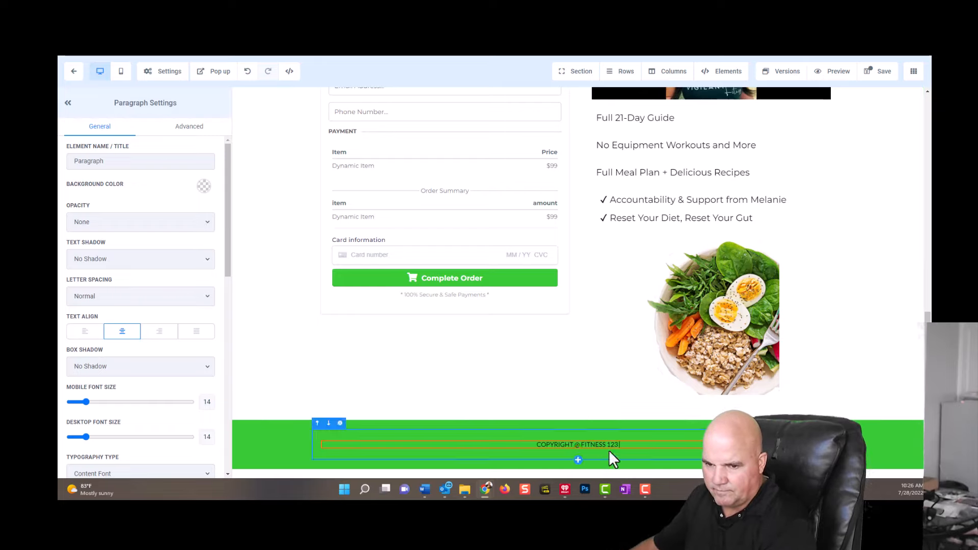
{"action": "left_click", "coordinate": [537, 447]}
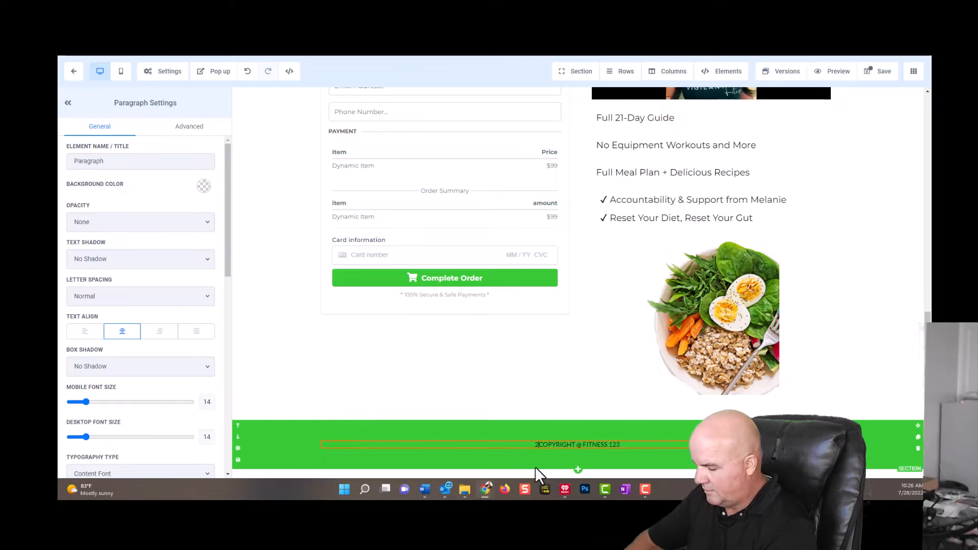
{"action": "type", "text": "2022"}
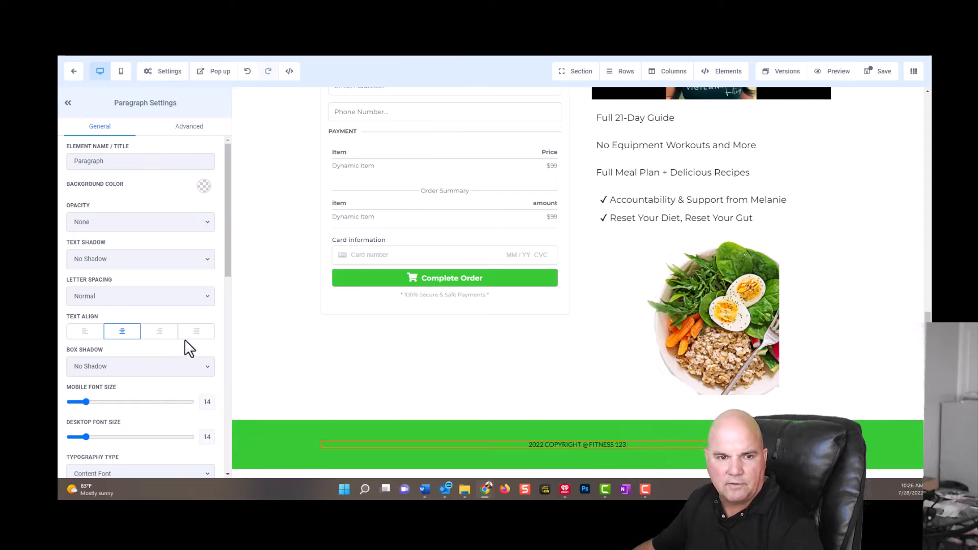
Step: Set the footer copyright paragraph's text color to white
{"action": "scroll", "coordinate": [178, 316], "scroll_direction": "down", "scroll_amount": 5}
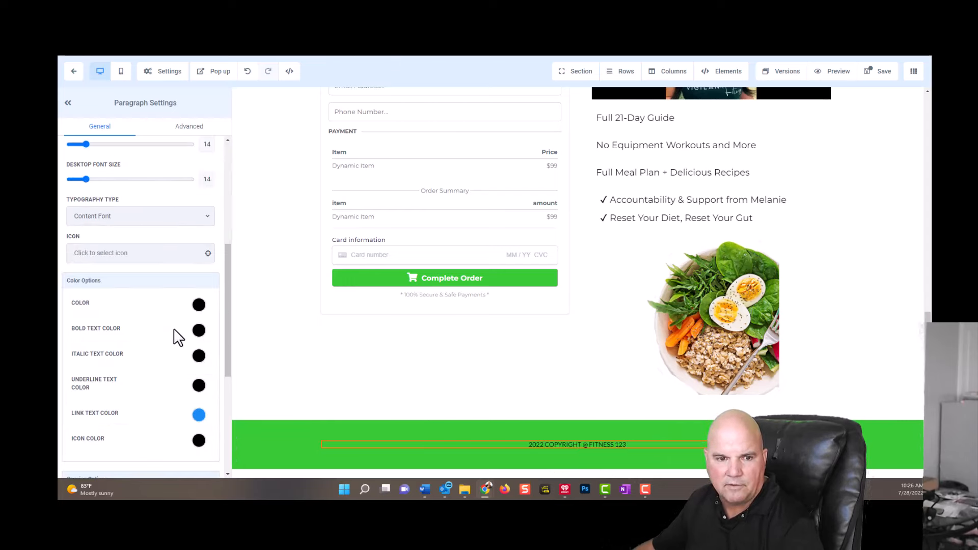
{"action": "left_click", "coordinate": [199, 305]}
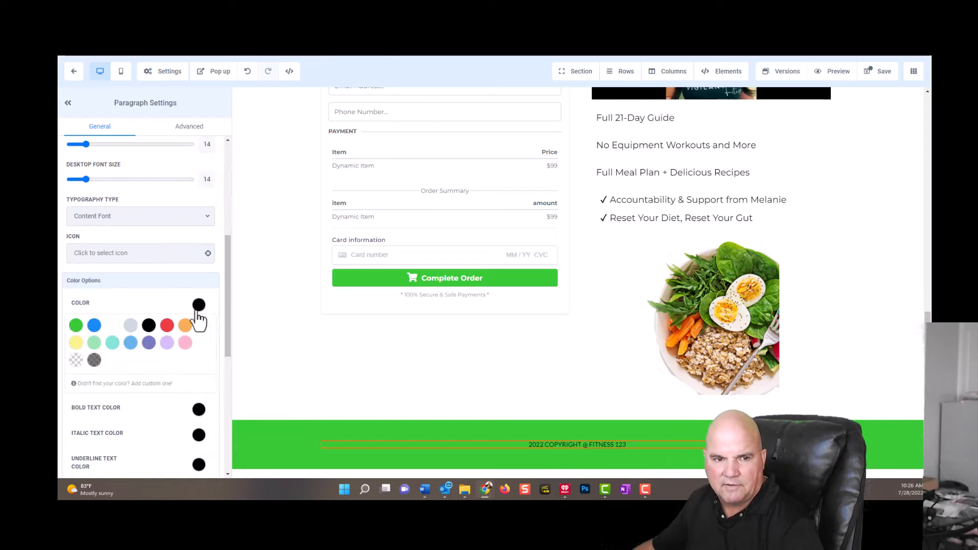
{"action": "left_click", "coordinate": [113, 326]}
Step: Set the top padding of the section above the footer to 0, and the green footer section's bottom and top padding to 0
{"action": "left_click", "coordinate": [304, 437]}
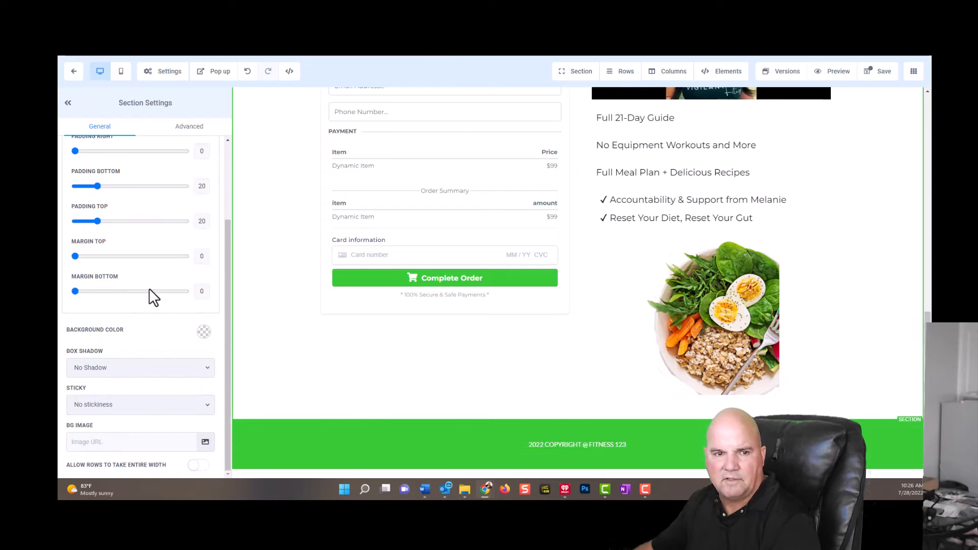
{"action": "left_click_drag", "start_coordinate": [99, 219], "coordinate": [60, 227]}
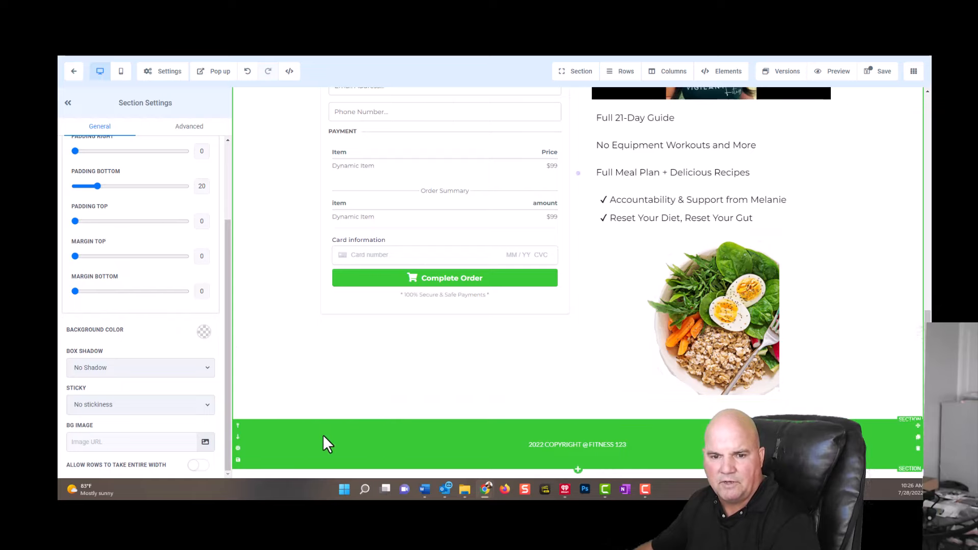
{"action": "left_click", "coordinate": [264, 448]}
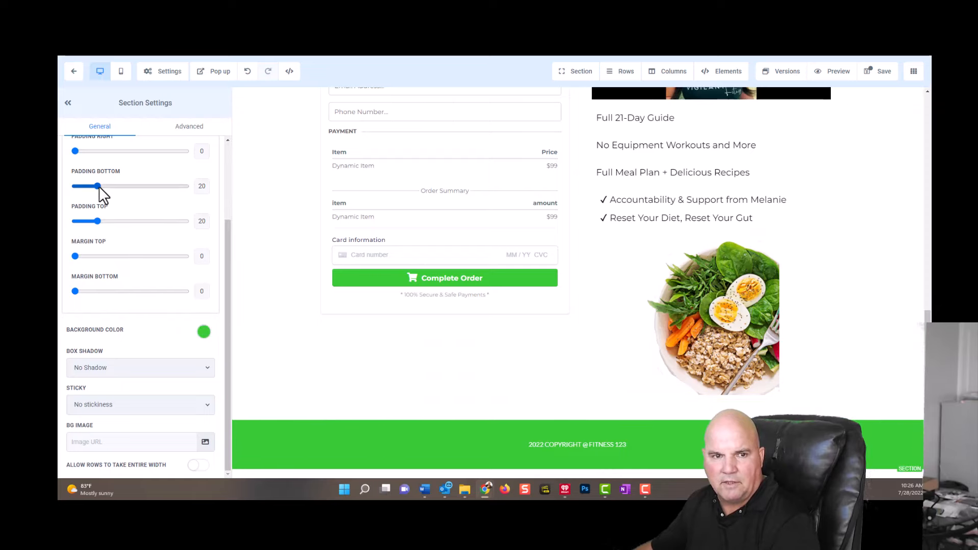
{"action": "left_click_drag", "start_coordinate": [97, 186], "coordinate": [66, 188]}
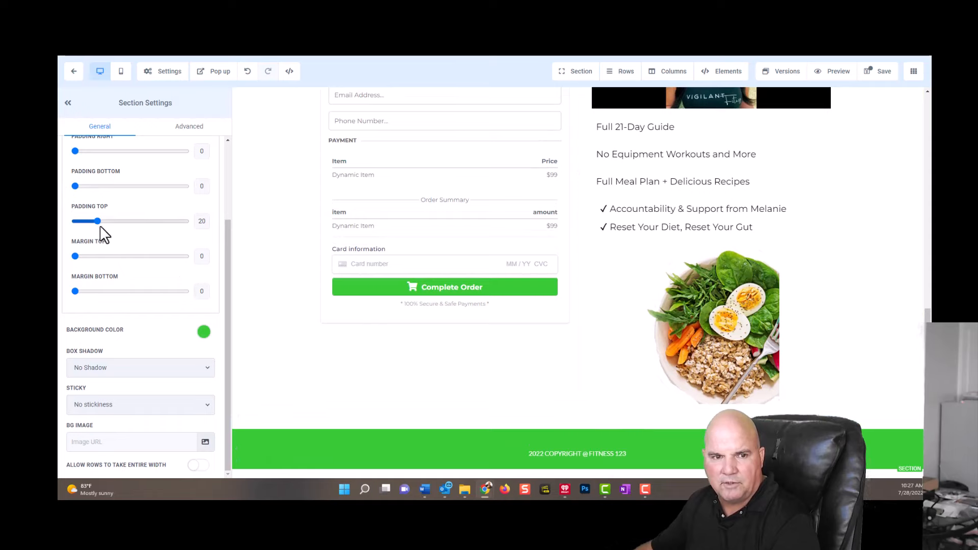
{"action": "left_click_drag", "start_coordinate": [97, 219], "coordinate": [72, 221]}
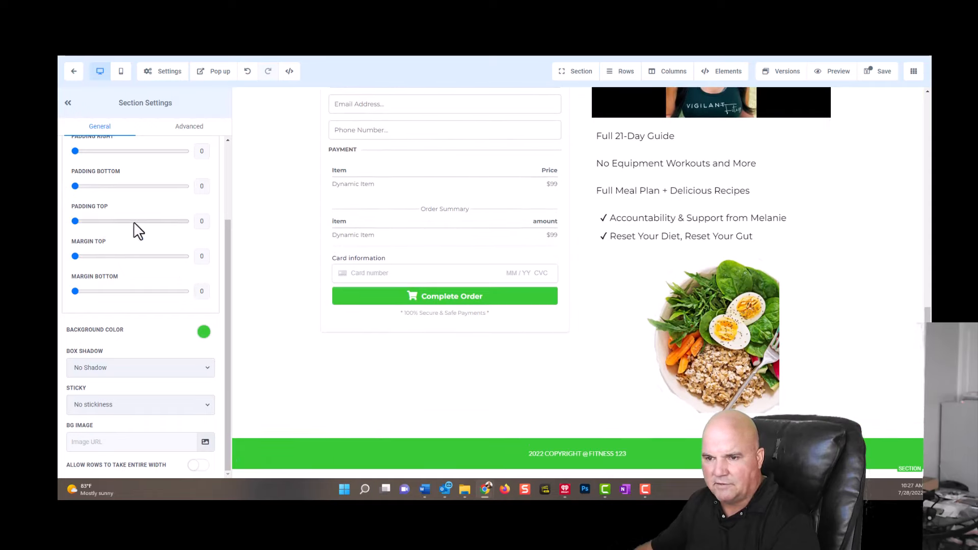
Step: Save the page, preview it down to the green footer, and return to the page editor
{"action": "left_click", "coordinate": [881, 74]}
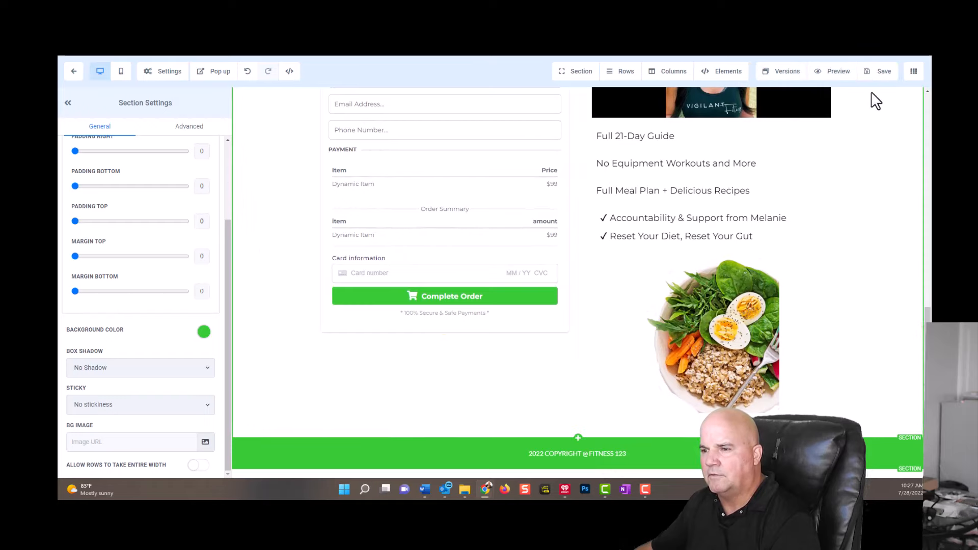
{"action": "left_click", "coordinate": [836, 75]}
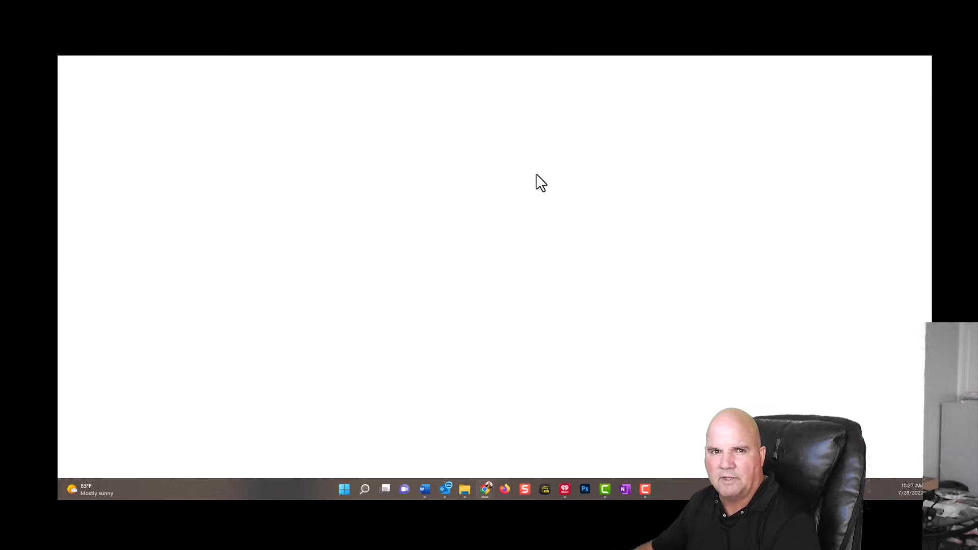
{"action": "scroll", "coordinate": [357, 385], "scroll_direction": "down", "scroll_amount": 15}
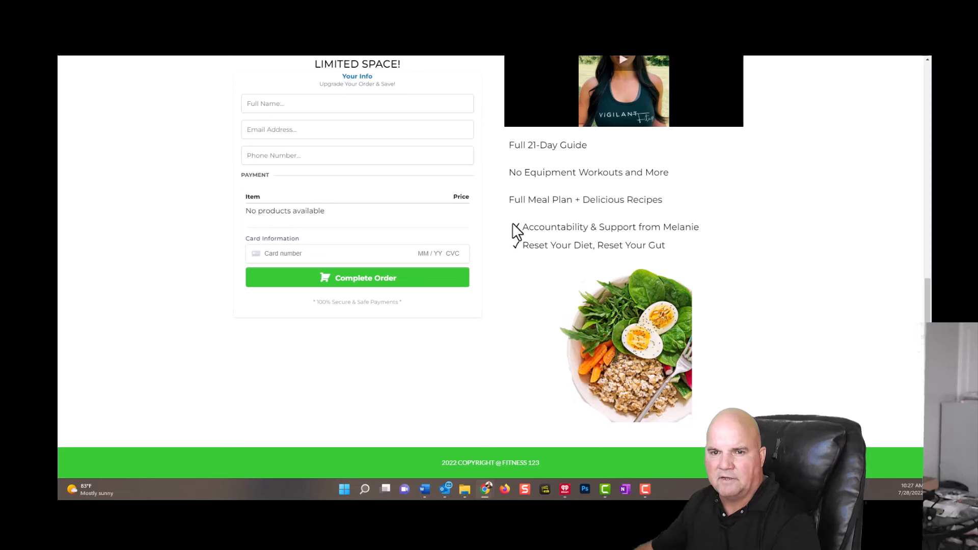
{"action": "scroll", "coordinate": [475, 326], "scroll_direction": "up", "scroll_amount": 5}
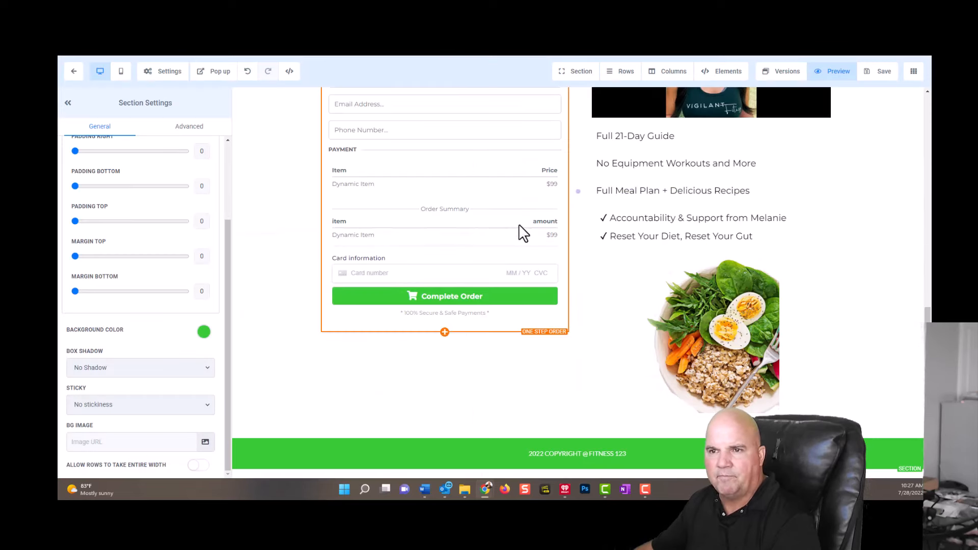
Step: Leave the page editor, open the Join Today step's products, and dismiss the phone number notice
{"action": "left_click", "coordinate": [74, 76]}
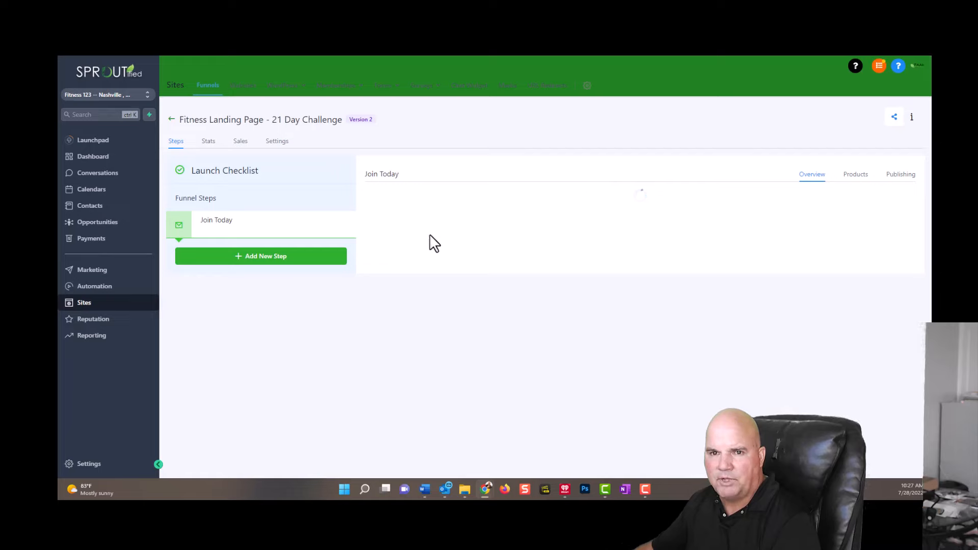
{"action": "left_click", "coordinate": [858, 176]}
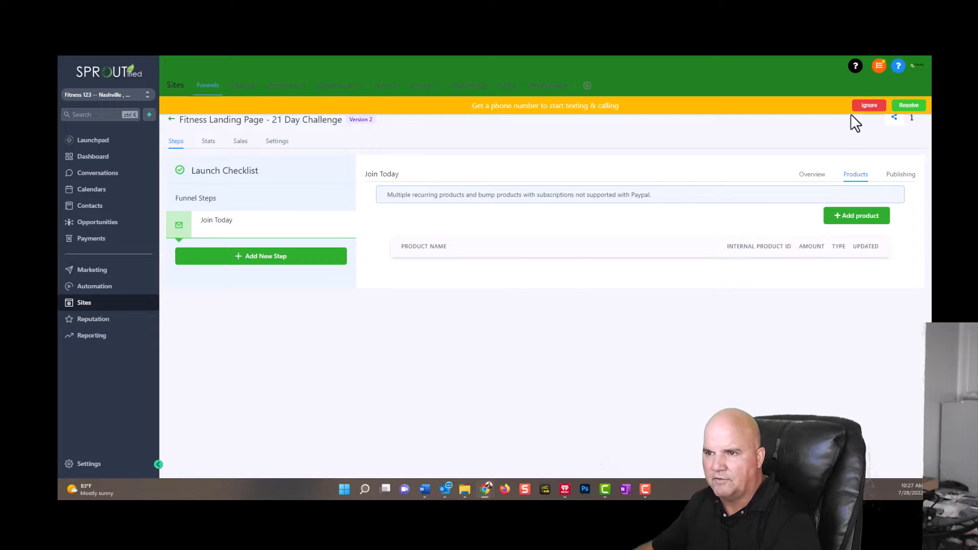
{"action": "left_click", "coordinate": [868, 105]}
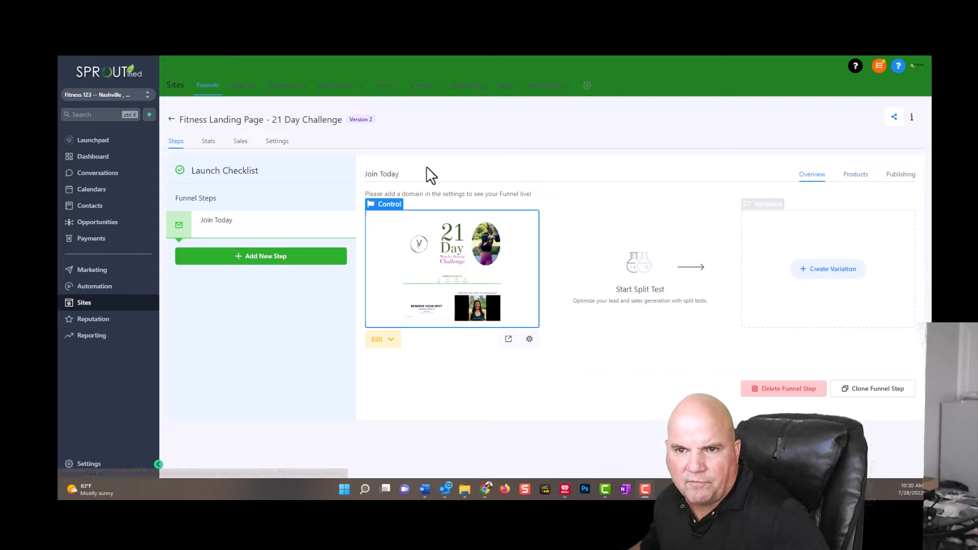
Step: Check the Stripe connection in the account's payment integrations
{"action": "left_click", "coordinate": [99, 464]}
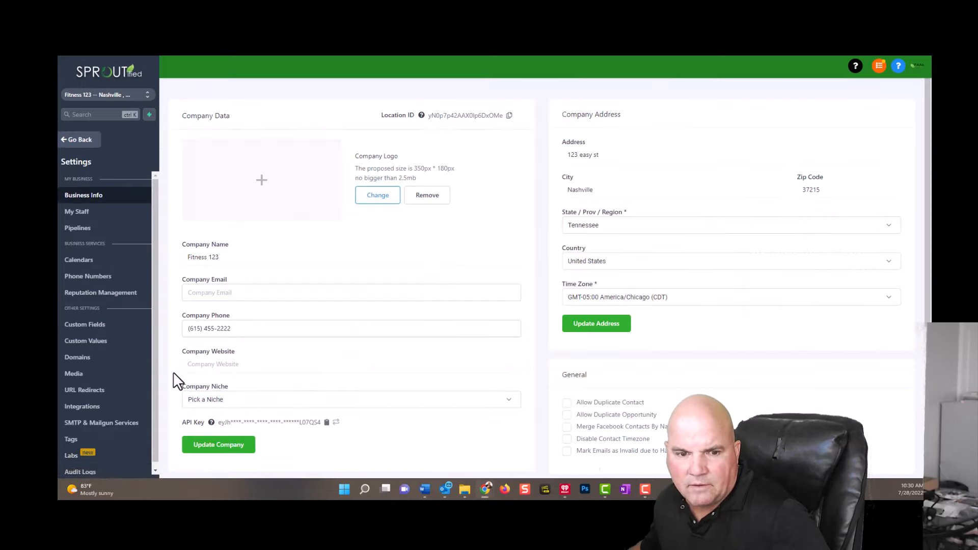
{"action": "left_click", "coordinate": [86, 407]}
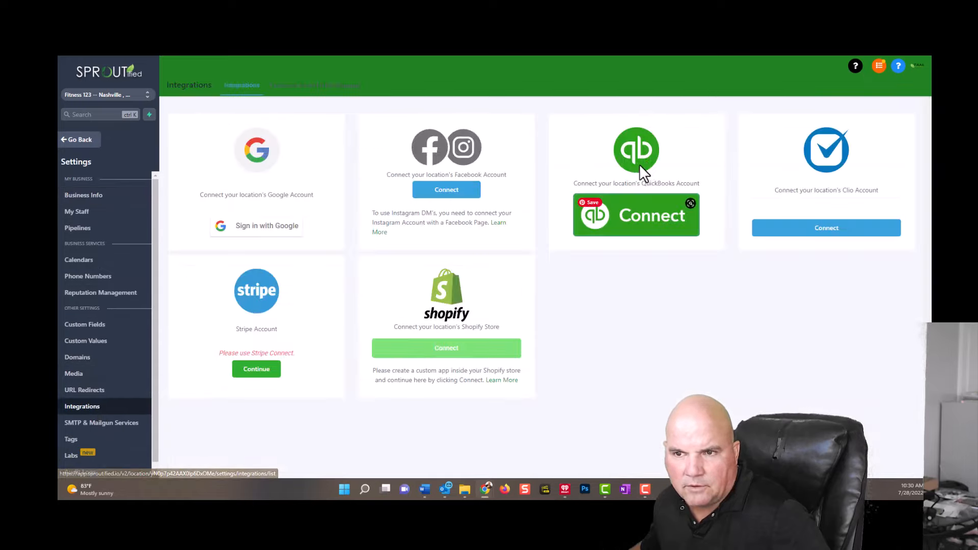
{"action": "left_click", "coordinate": [243, 372]}
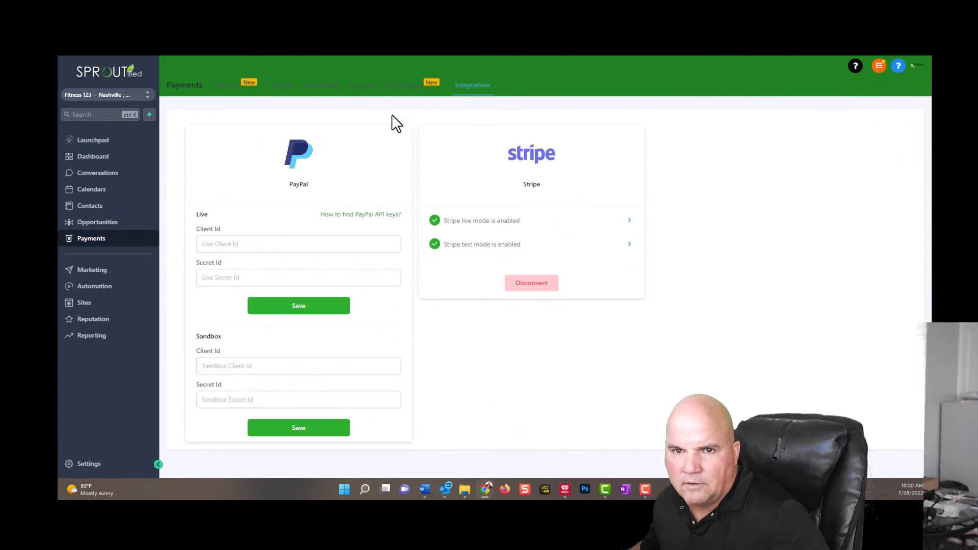
Step: Import the "$497.00 year GHL Starter Affil 497" product and price from Stripe into the payment products
{"action": "left_click", "coordinate": [364, 85]}
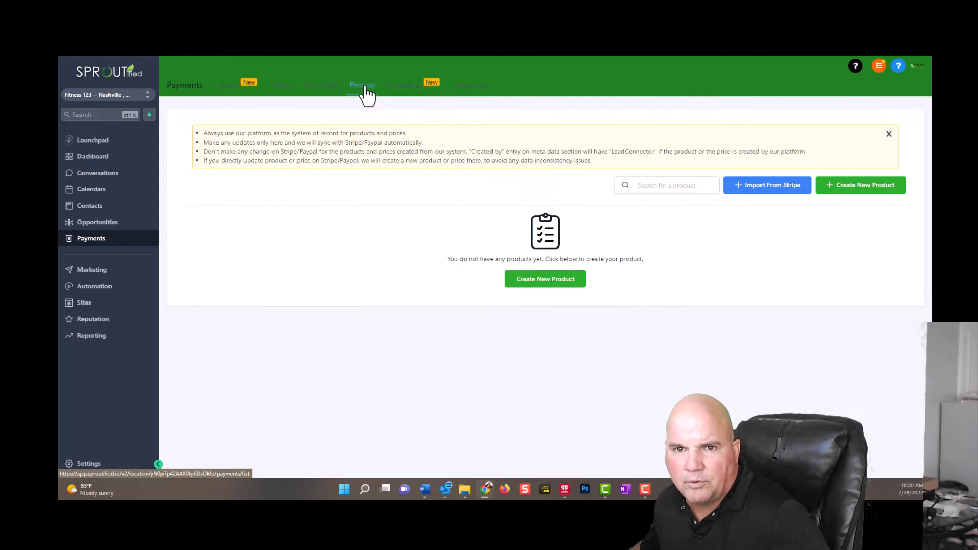
{"action": "left_click", "coordinate": [776, 195]}
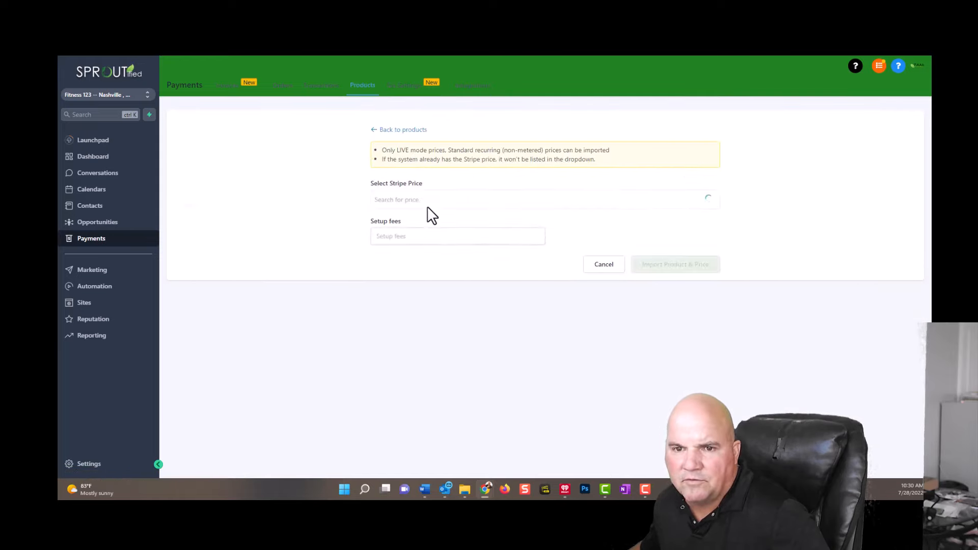
{"action": "left_click", "coordinate": [425, 201]}
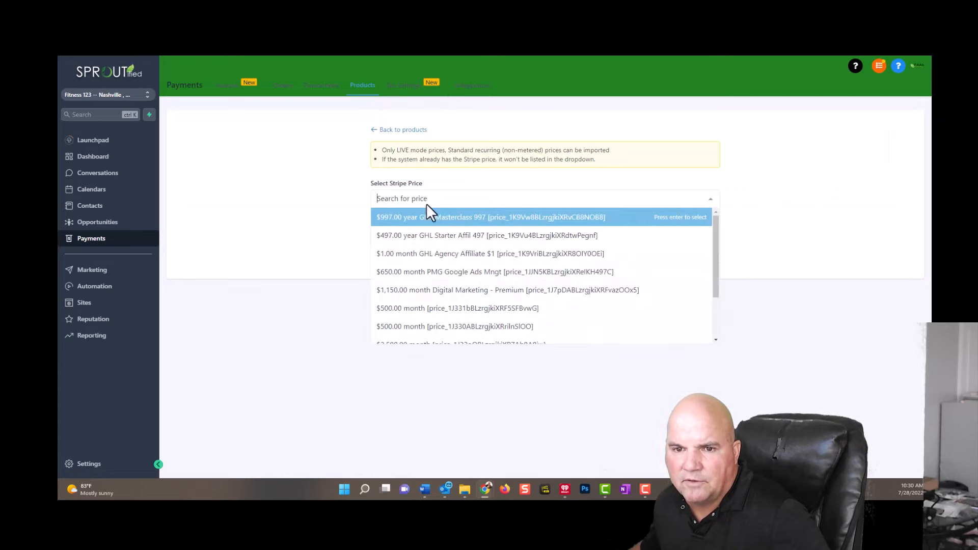
{"action": "left_click", "coordinate": [439, 238]}
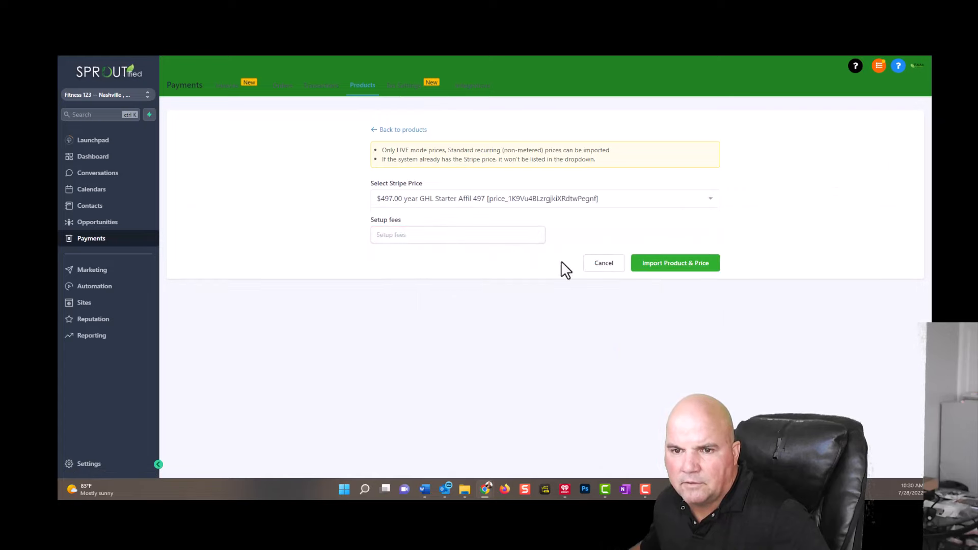
{"action": "left_click", "coordinate": [682, 265]}
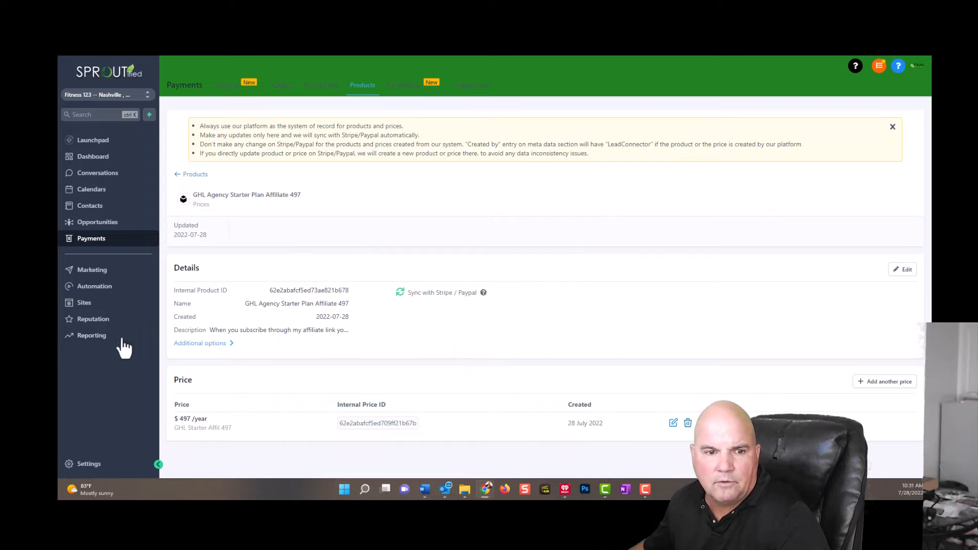
Step: Start a new product for the 21 Day Challenge funnel's Join Today step, select GHL Agency Starter Plan Affiliate 497, and try to save it
{"action": "left_click", "coordinate": [84, 304]}
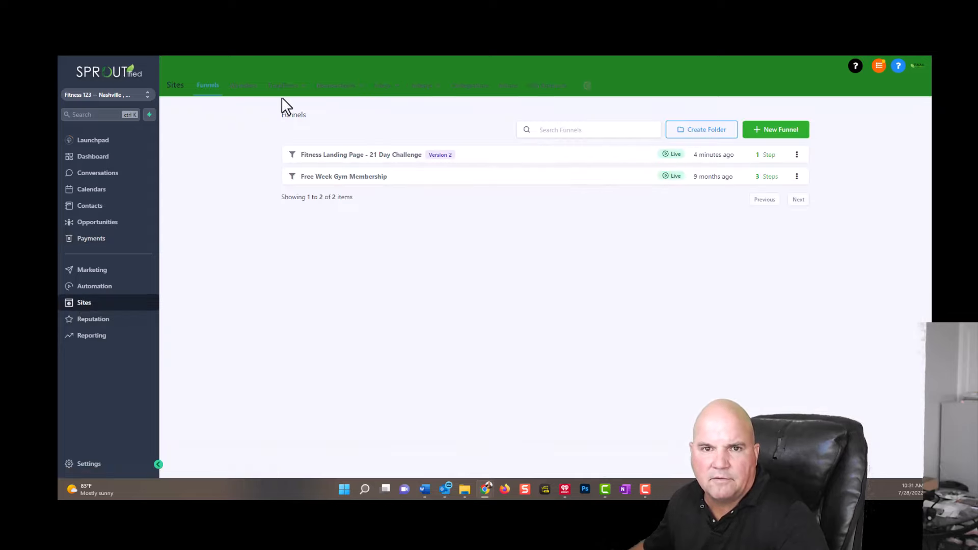
{"action": "left_click", "coordinate": [381, 156]}
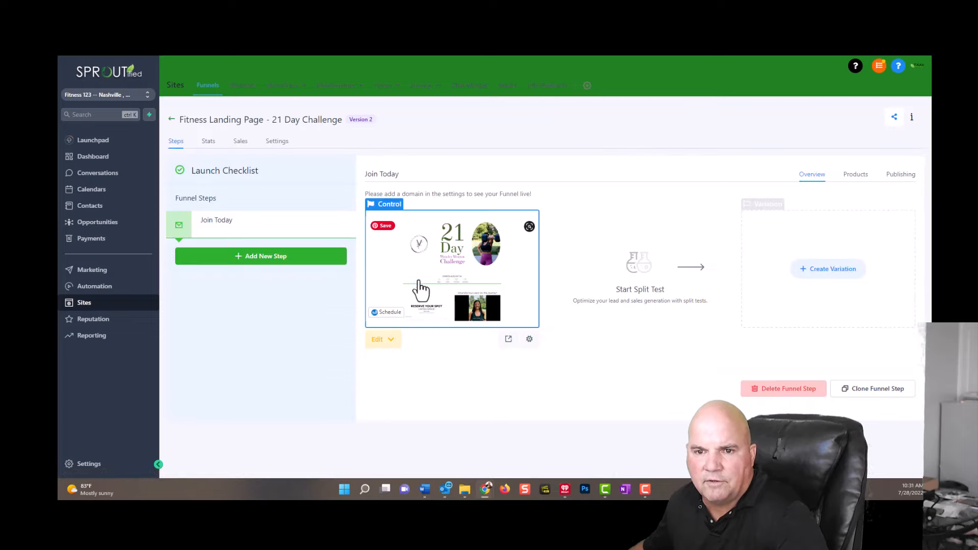
{"action": "left_click", "coordinate": [855, 176]}
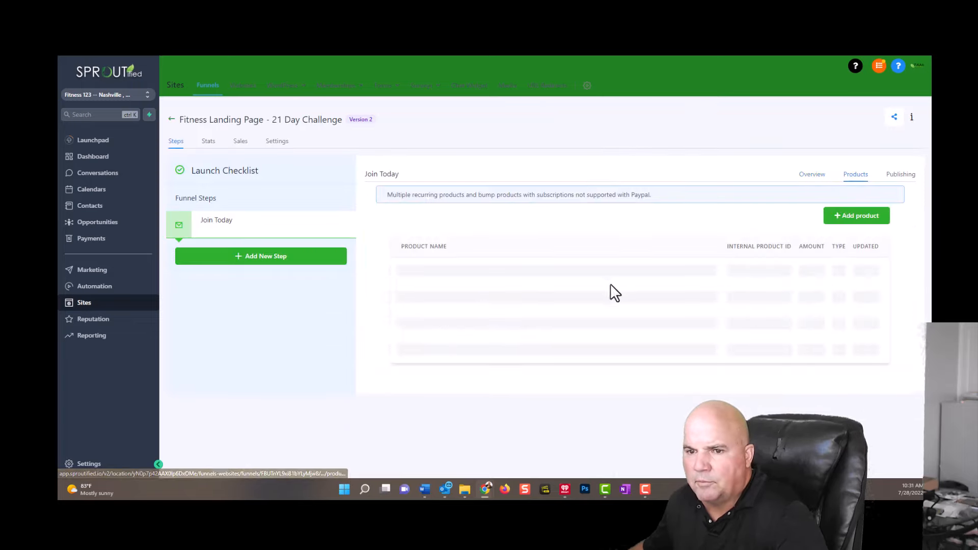
{"action": "left_click", "coordinate": [867, 220]}
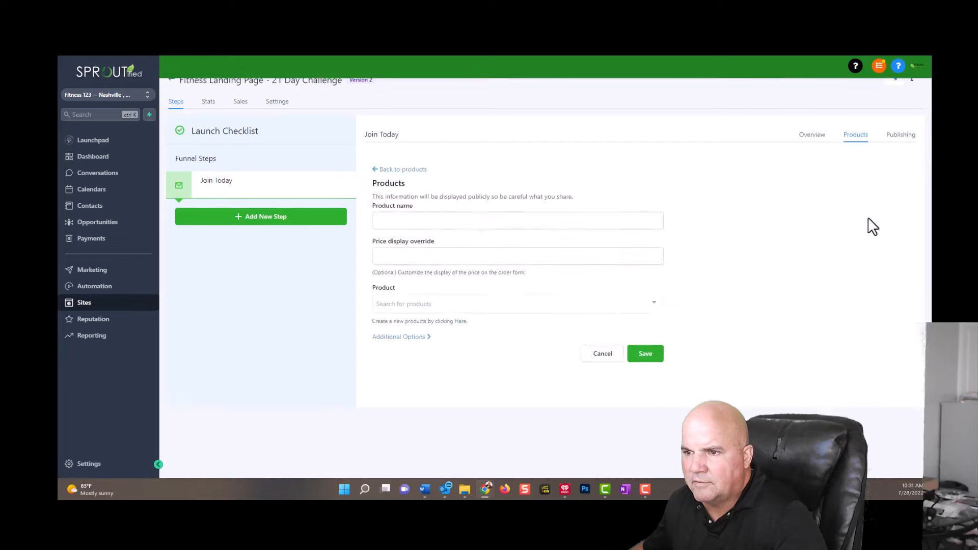
{"action": "left_click", "coordinate": [544, 326]}
{"action": "left_click", "coordinate": [458, 342]}
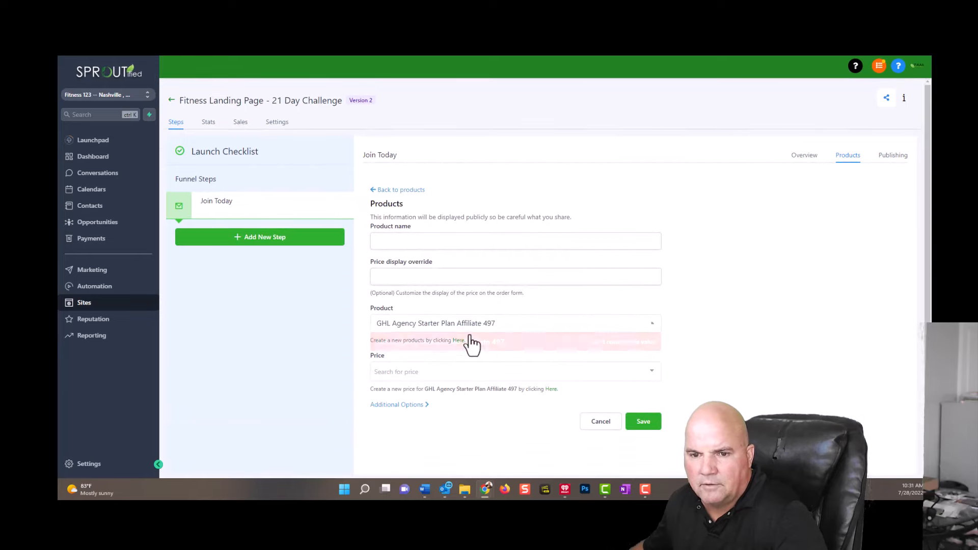
{"action": "left_click", "coordinate": [645, 422]}
Step: Name the Join Today step's new product "21 Day Funnel Challenge"
{"action": "left_click", "coordinate": [453, 246]}
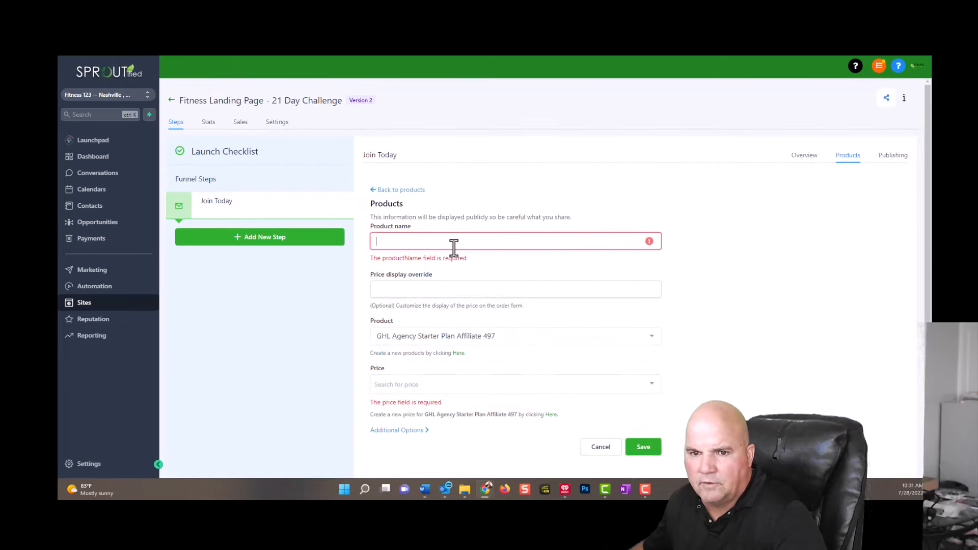
{"action": "type", "text": "2"}
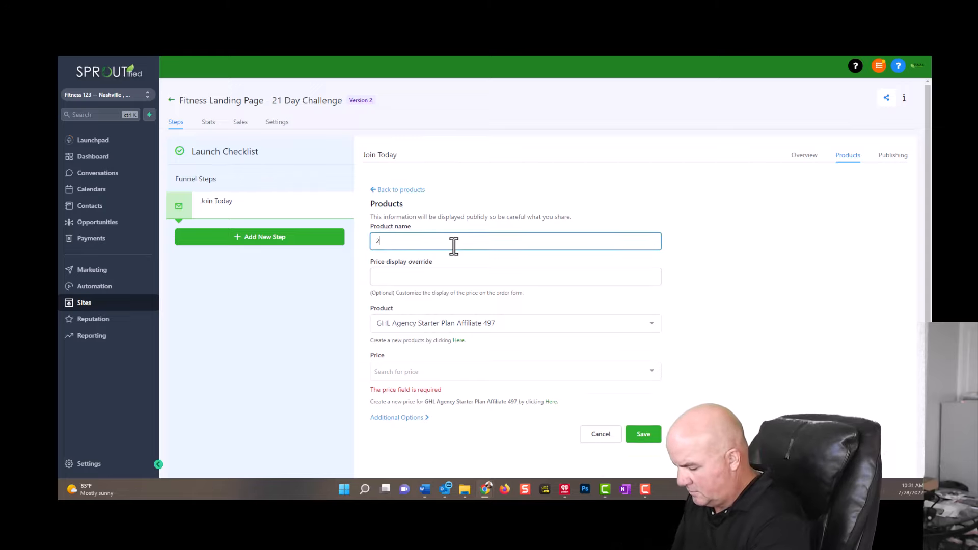
{"action": "type", "text": "1 Day "}
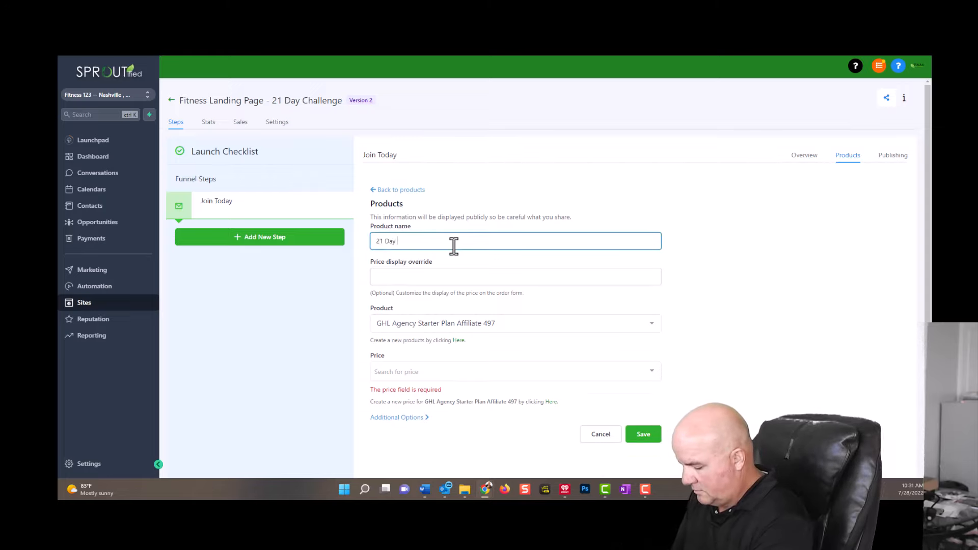
{"action": "type", "text": "Chal"}
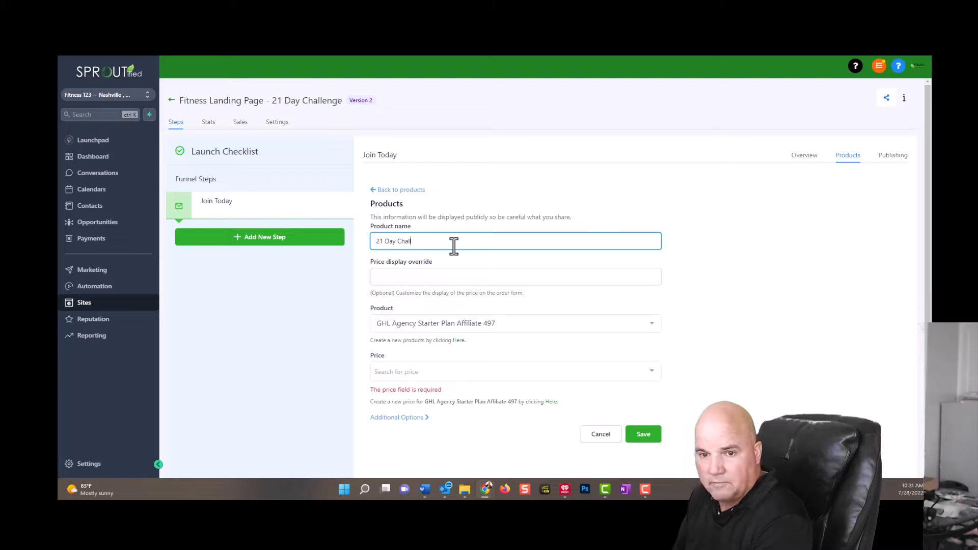
{"action": "key", "text": "BackSpace"}
{"action": "key", "text": "BackSpace"}
{"action": "key", "text": "BackSpace"}
{"action": "key", "text": "BackSpace"}
{"action": "key", "text": "BackSpace"}
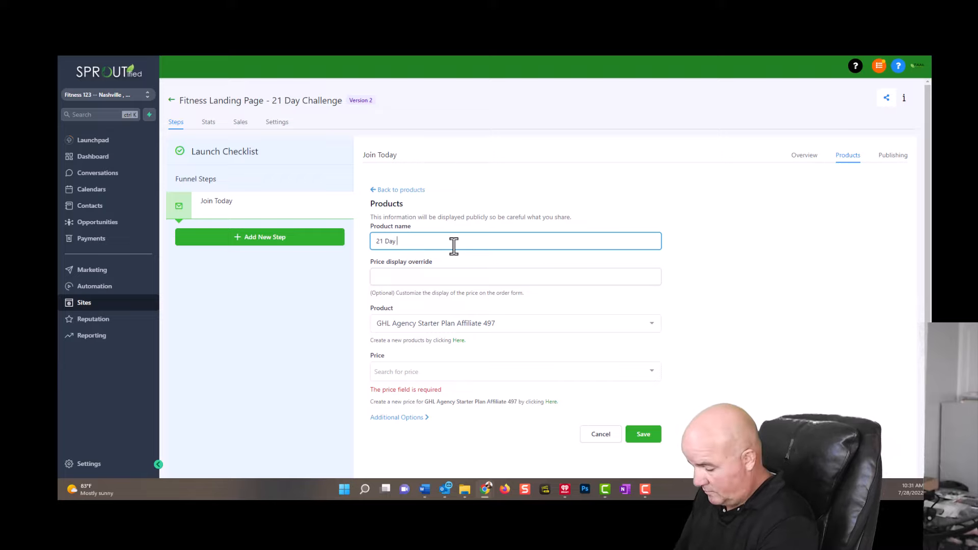
{"action": "type", "text": "Funnel Ch"}
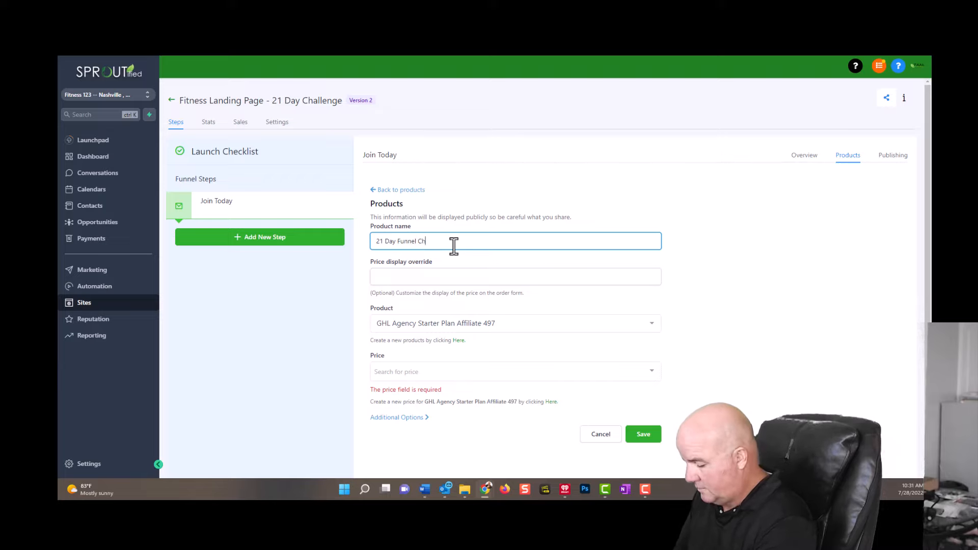
{"action": "type", "text": "allenge"}
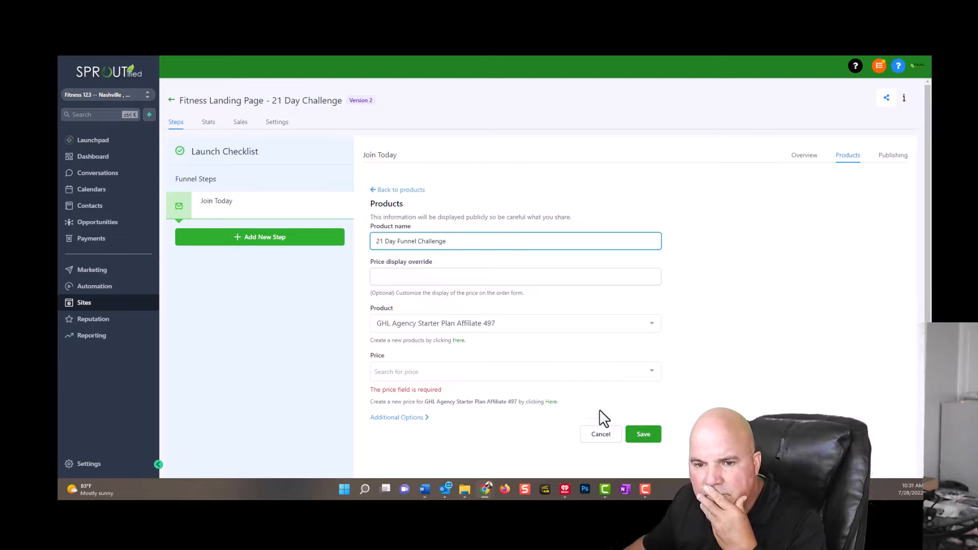
Step: Choose GHL Starter Affil 497 as the new product's price and save the product to the Join Today step
{"action": "left_click", "coordinate": [453, 372]}
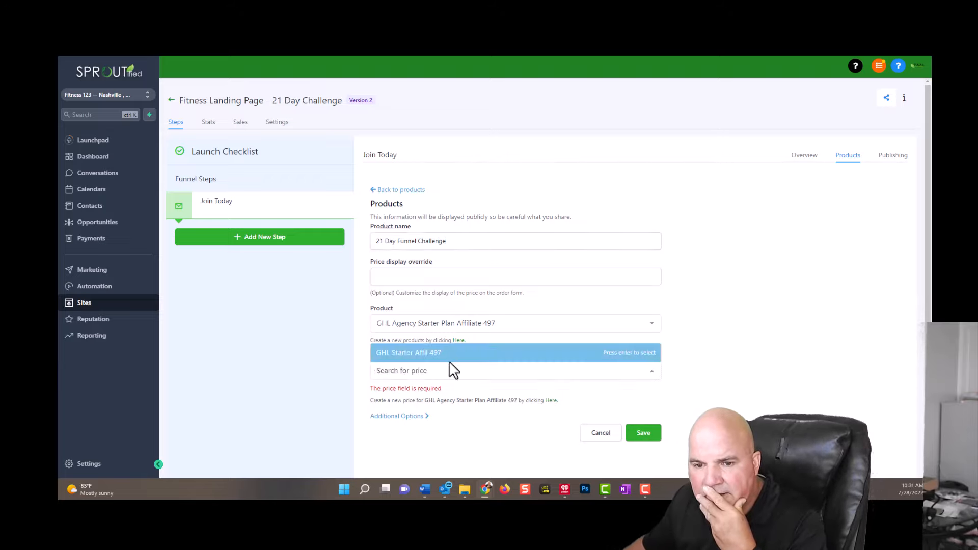
{"action": "left_click", "coordinate": [450, 357]}
{"action": "left_click", "coordinate": [645, 422]}
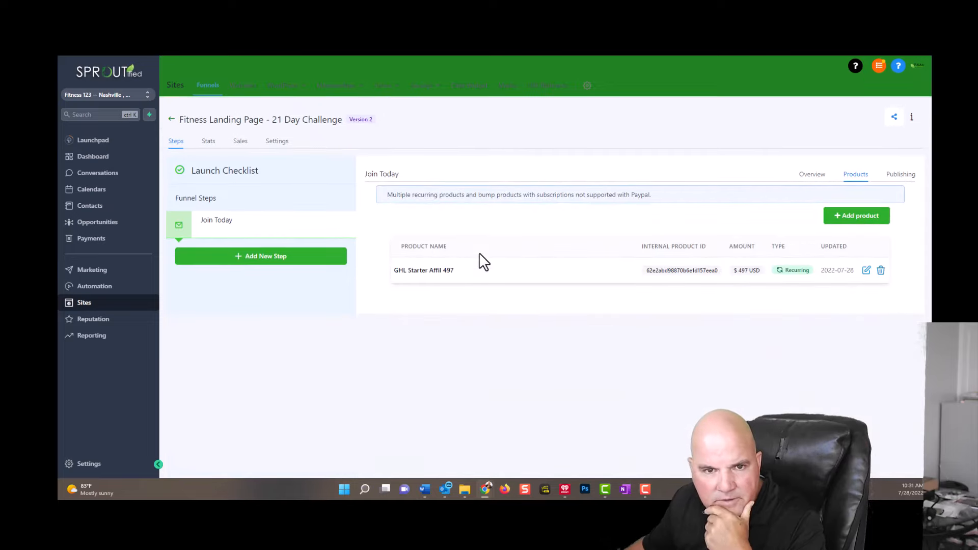
{"action": "mouse_move", "coordinate": [350, 227]}
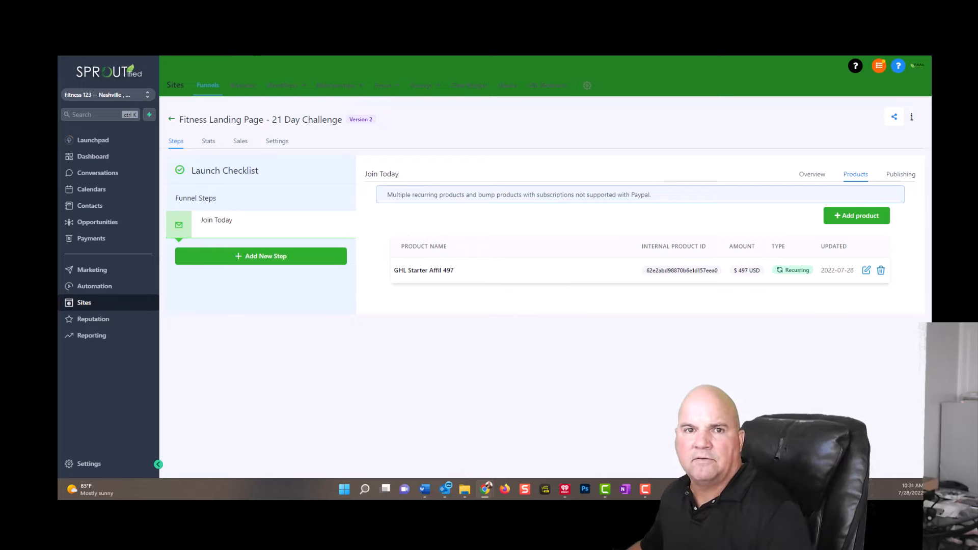
Step: Reload the 21 Day Wonder Woman Challenge page and check the product and price in its order form
{"action": "left_click", "coordinate": [225, 18]}
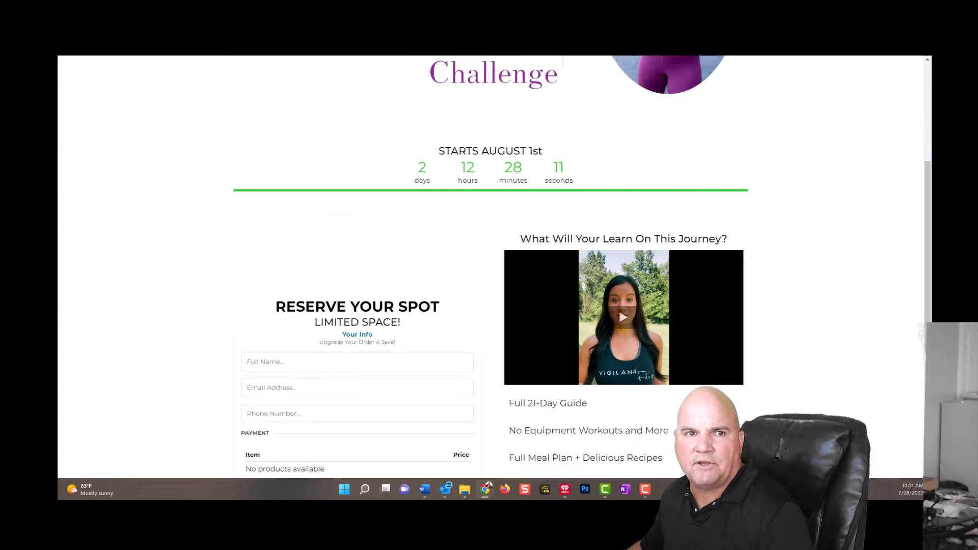
{"action": "key", "text": "F5"}
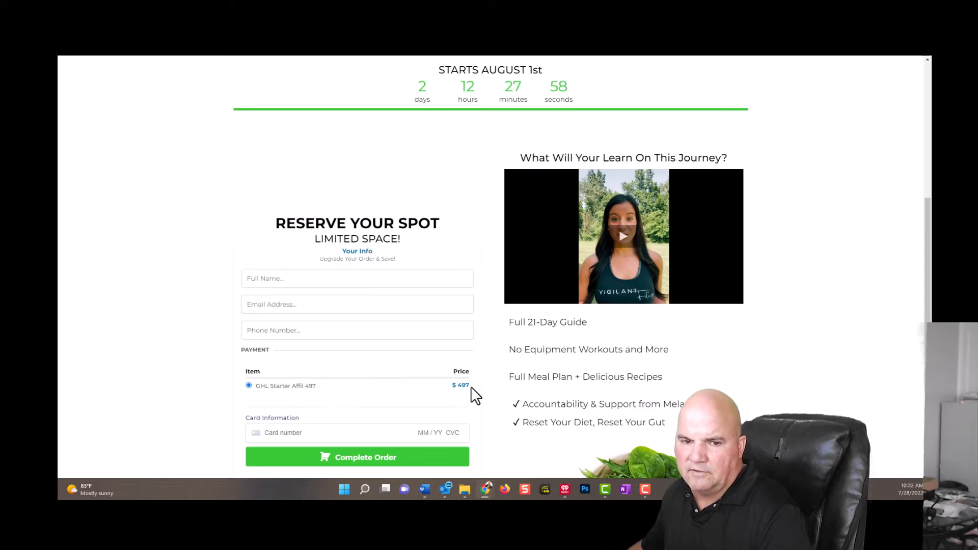
{"action": "scroll", "coordinate": [472, 389], "scroll_direction": "down", "scroll_amount": 3}
{"action": "scroll", "coordinate": [476, 396], "scroll_direction": "up", "scroll_amount": 5}
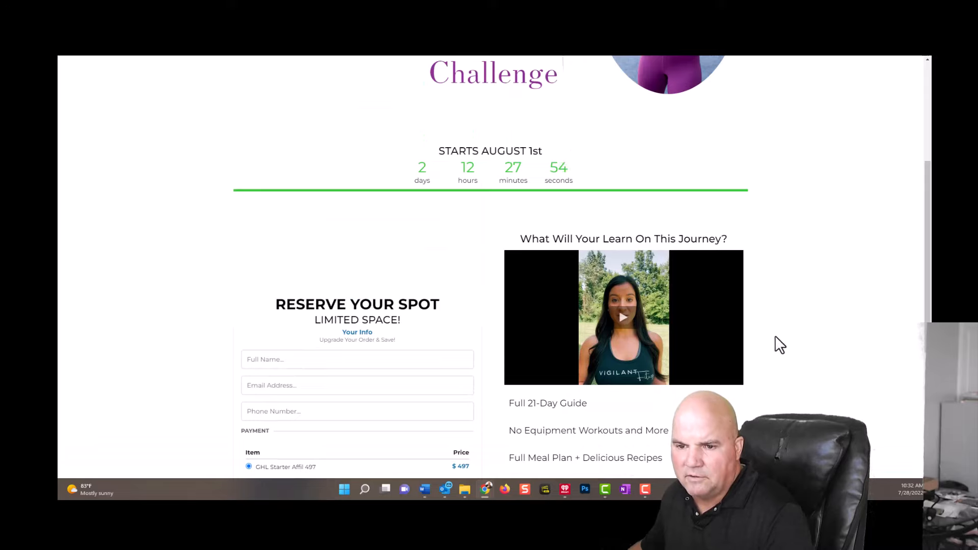
Step: Play and pause the "What Will Your Learn On This Journey?" video, and review the page from header to footer
{"action": "left_click", "coordinate": [624, 317]}
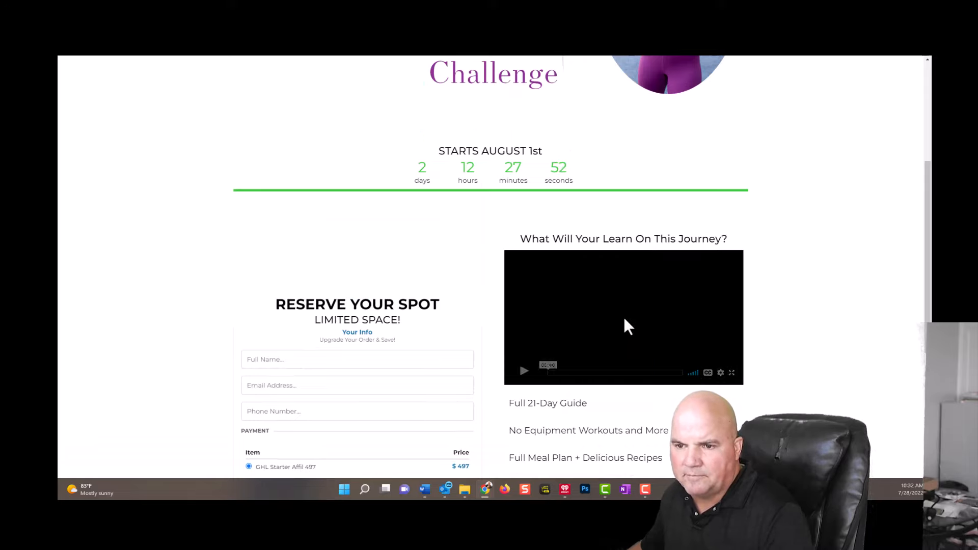
{"action": "left_click", "coordinate": [534, 375]}
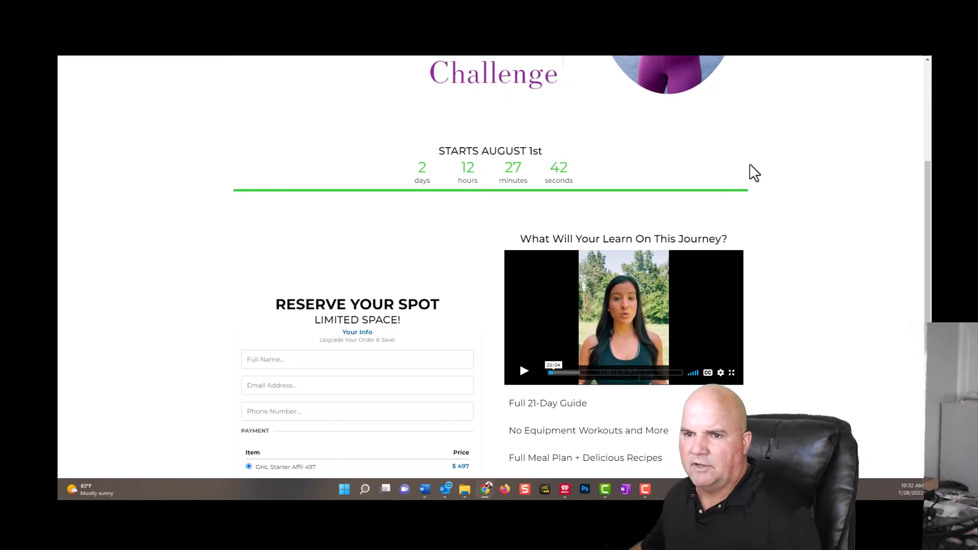
{"action": "scroll", "coordinate": [804, 197], "scroll_direction": "up", "scroll_amount": 4}
{"action": "scroll", "coordinate": [790, 180], "scroll_direction": "down", "scroll_amount": 5}
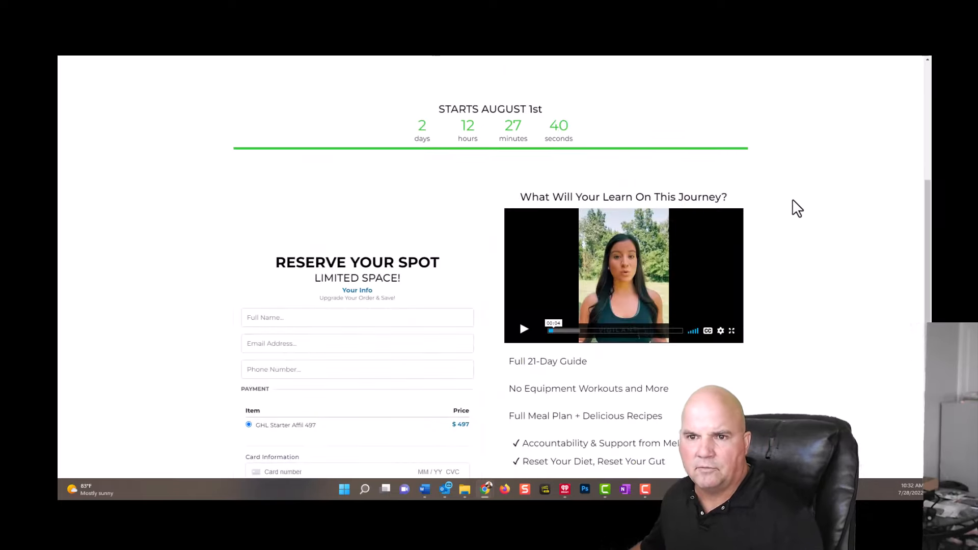
{"action": "scroll", "coordinate": [793, 197], "scroll_direction": "down", "scroll_amount": 3}
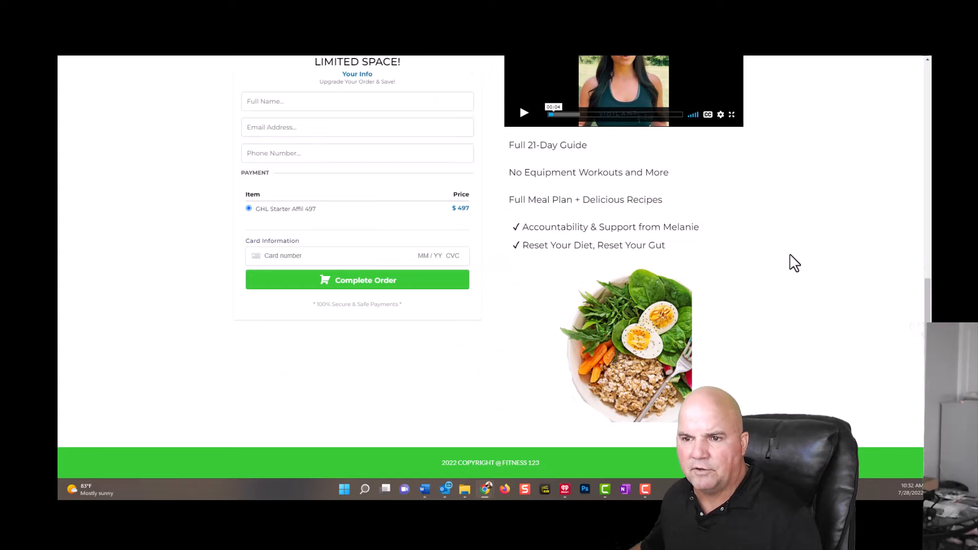
{"action": "scroll", "coordinate": [790, 262], "scroll_direction": "up", "scroll_amount": 8}
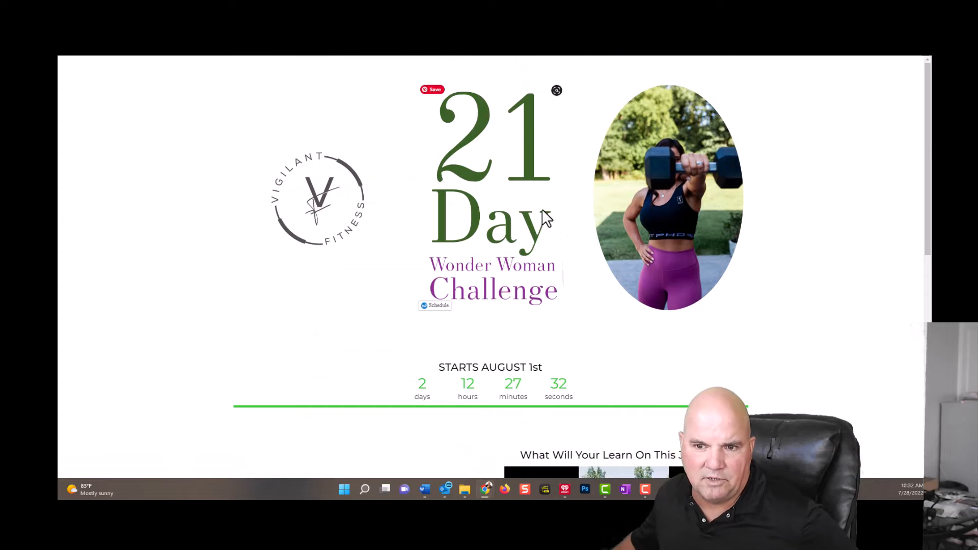
{"action": "scroll", "coordinate": [737, 319], "scroll_direction": "down", "scroll_amount": 15}
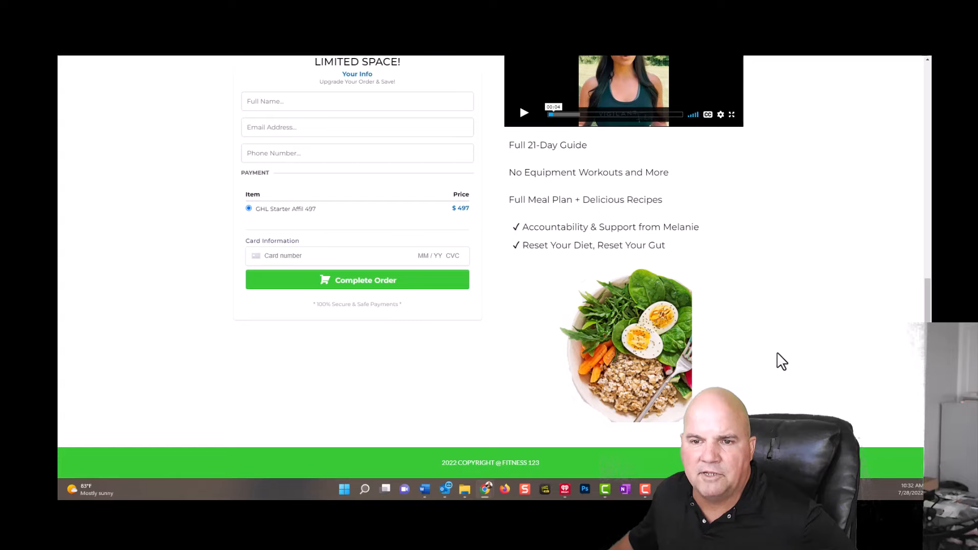
{"action": "scroll", "coordinate": [779, 380], "scroll_direction": "up", "scroll_amount": 15}
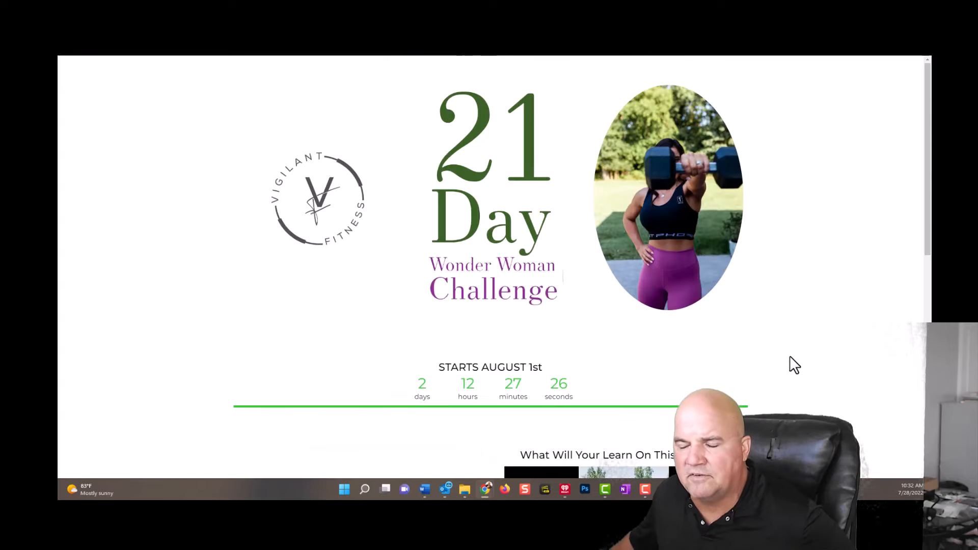
{"action": "scroll", "coordinate": [801, 323], "scroll_direction": "down", "scroll_amount": 8}
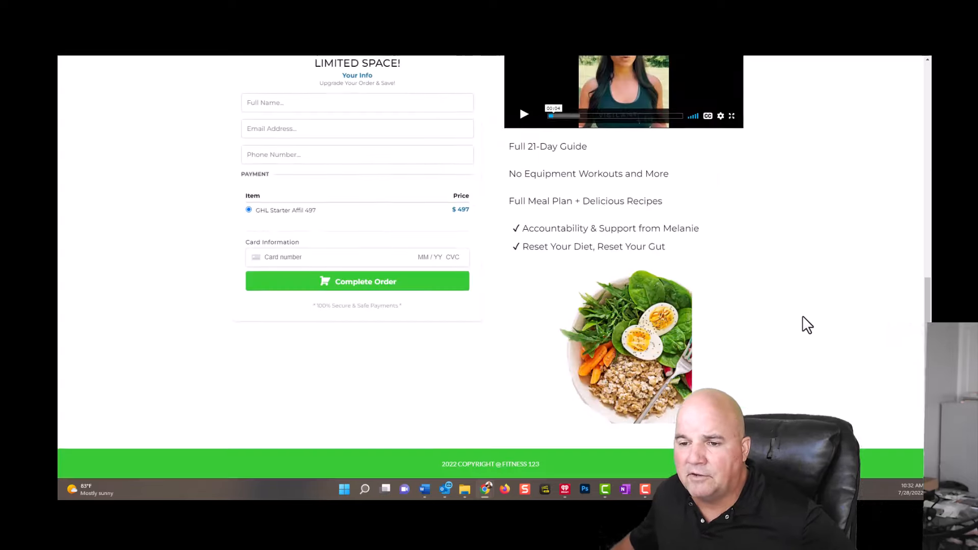
{"action": "scroll", "coordinate": [802, 315], "scroll_direction": "up", "scroll_amount": 8}
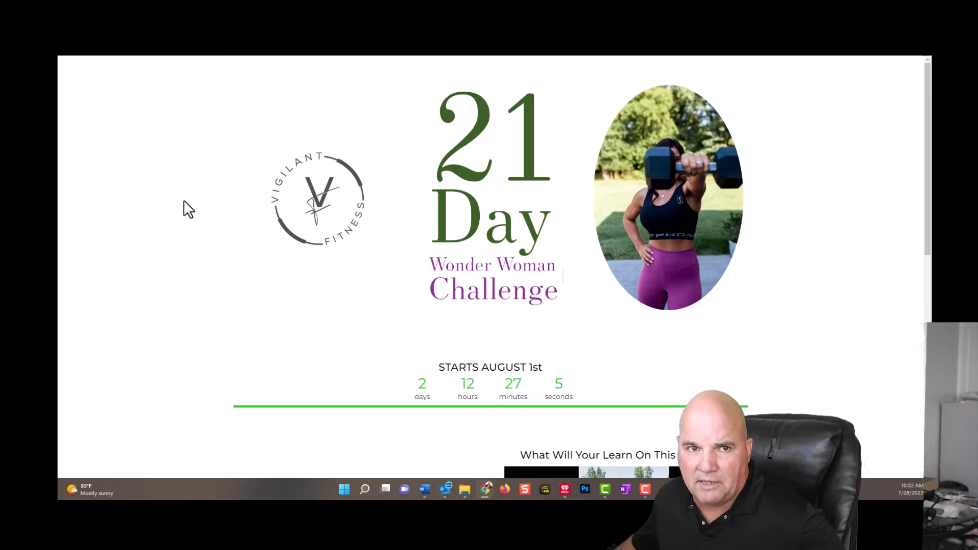
Step: Add a new step named "Thank you" to the Fitness Landing Page - 21 Day Challenge funnel
{"action": "left_click", "coordinate": [204, 19]}
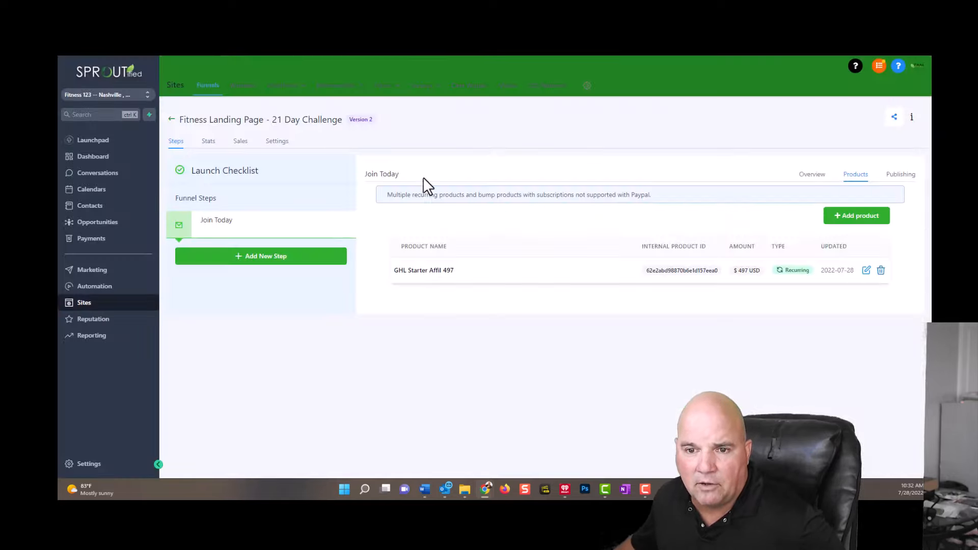
{"action": "left_click", "coordinate": [263, 263]}
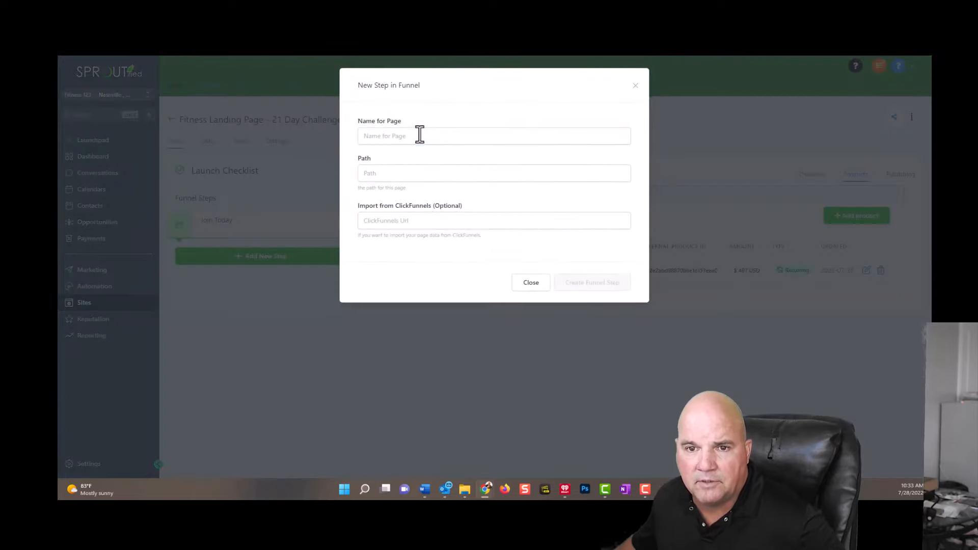
{"action": "left_click", "coordinate": [421, 134]}
{"action": "type", "text": "Thank you"}
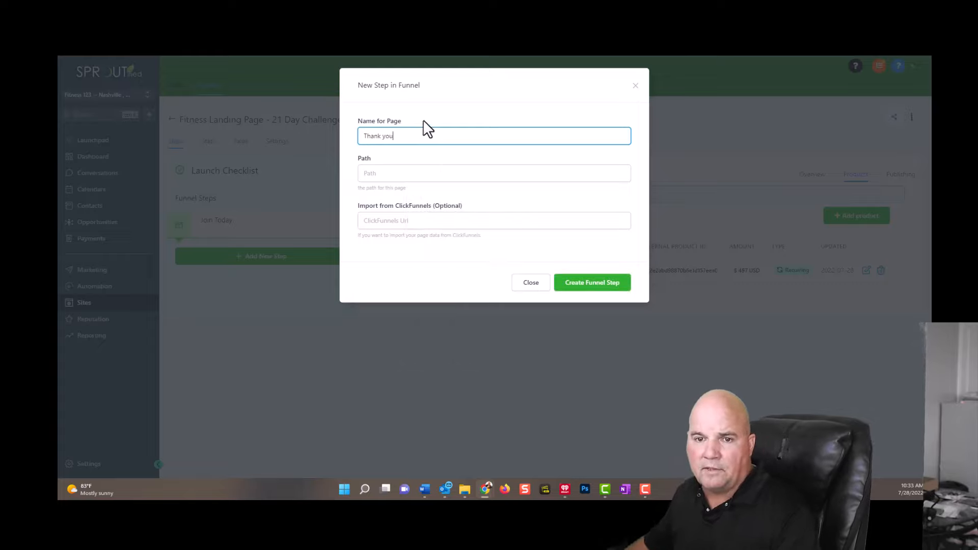
{"action": "left_click", "coordinate": [573, 285]}
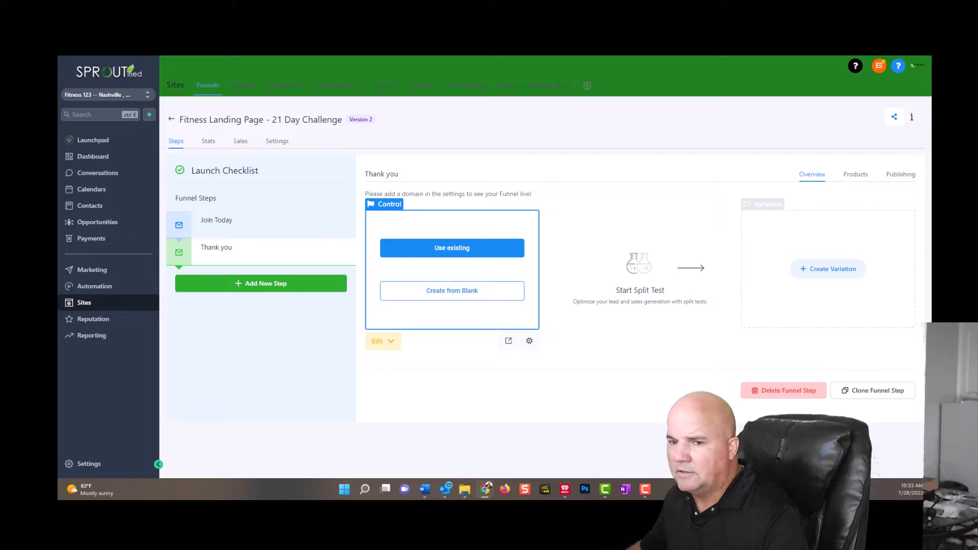
Step: Create the Thank you page from blank with a full-width section containing a two-column row
{"action": "left_click", "coordinate": [449, 295]}
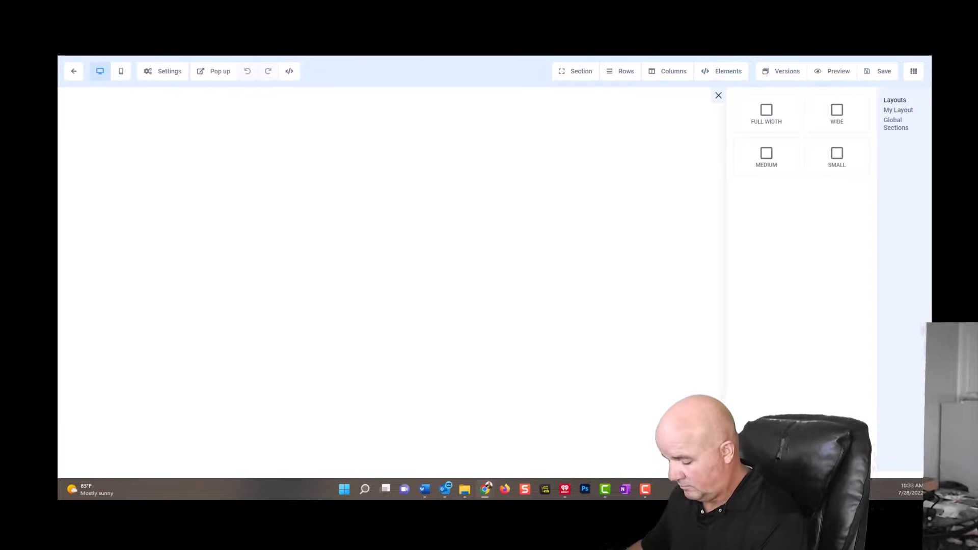
{"action": "left_click", "coordinate": [772, 119]}
{"action": "left_click", "coordinate": [587, 121]}
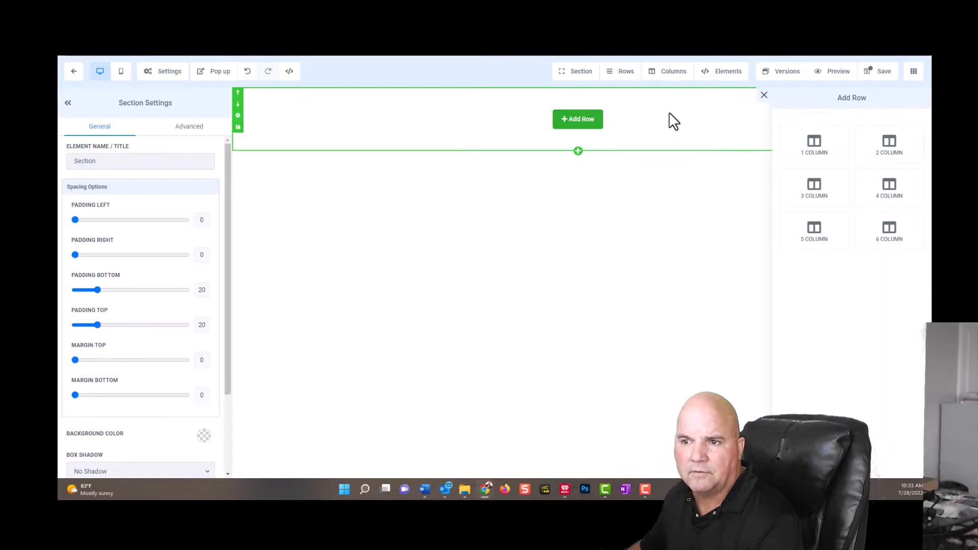
{"action": "left_click", "coordinate": [884, 153]}
Step: Add an image element to the row's first column and fill it with the Vigilant Fitness logo from the media library
{"action": "left_click", "coordinate": [475, 135]}
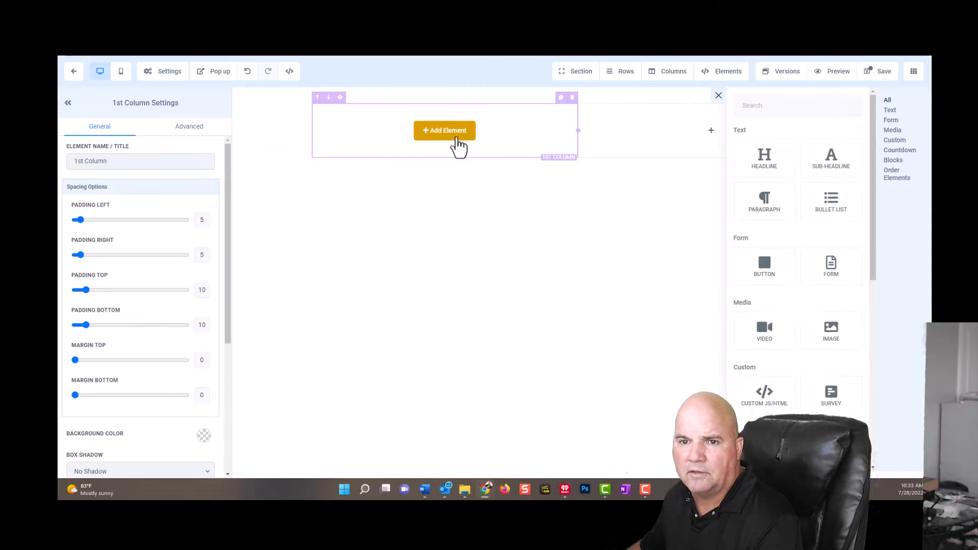
{"action": "left_click", "coordinate": [834, 341]}
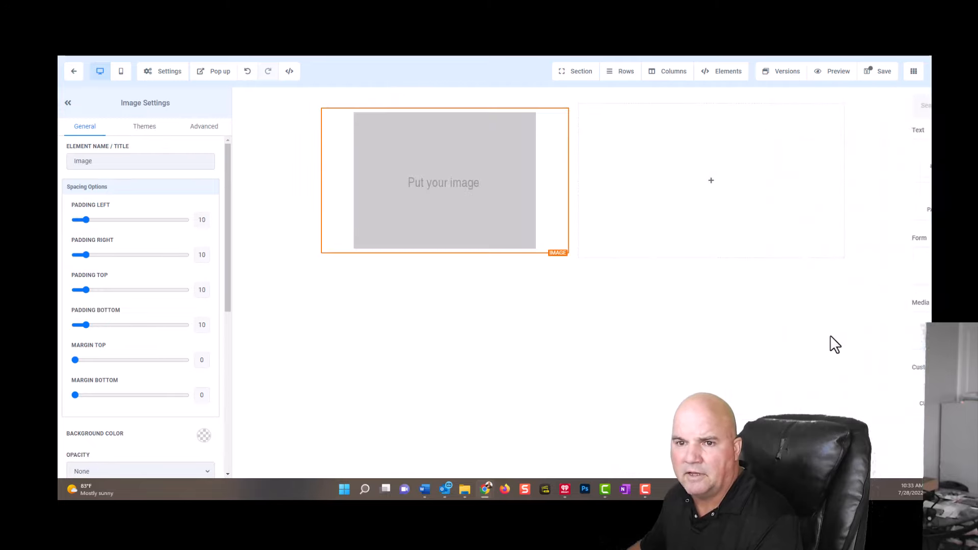
{"action": "scroll", "coordinate": [176, 369], "scroll_direction": "down", "scroll_amount": 5}
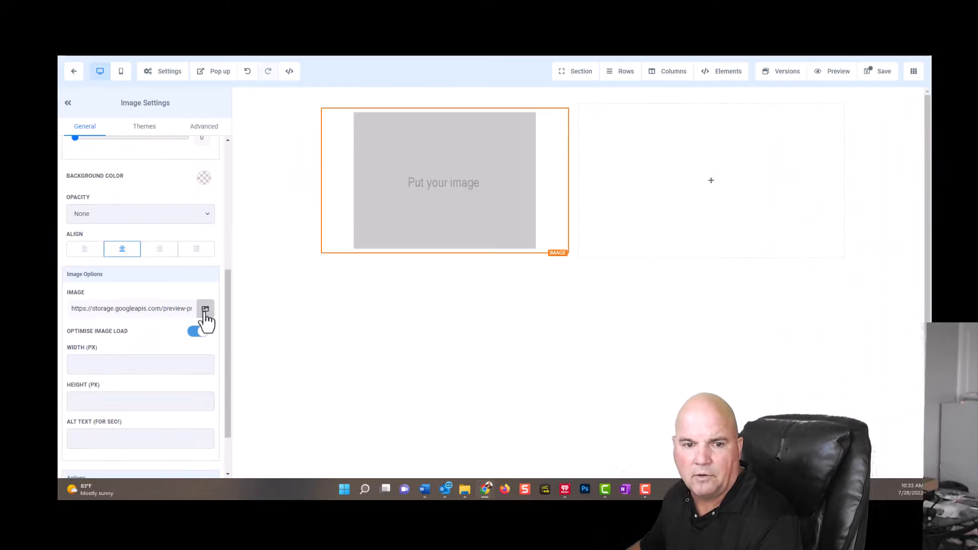
{"action": "left_click", "coordinate": [205, 308]}
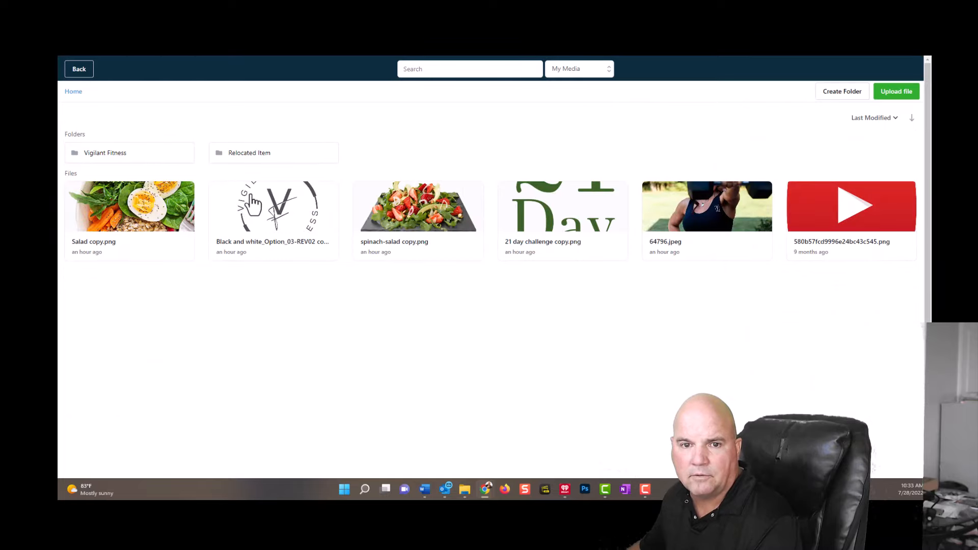
{"action": "left_click", "coordinate": [253, 207]}
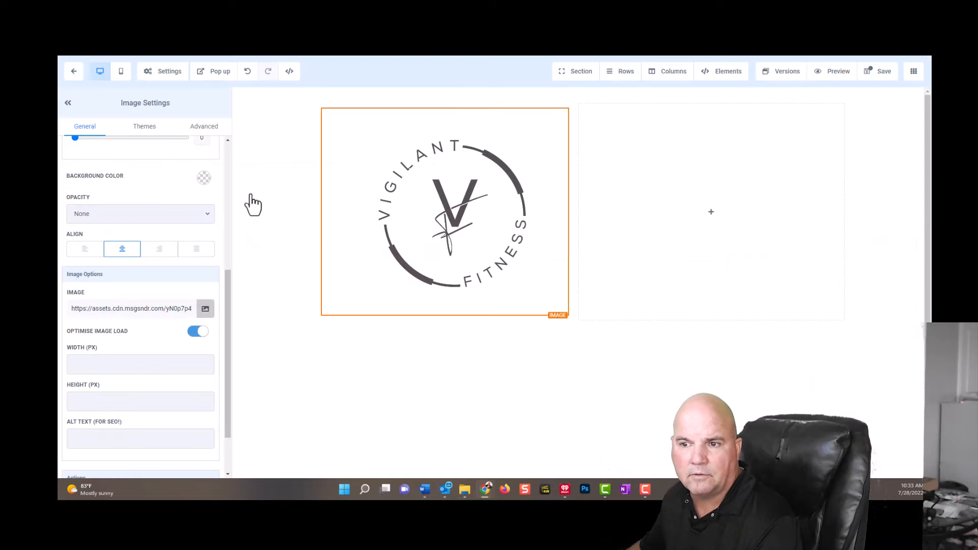
Step: Add an image element showing "21 day challenge copy.png" to the second column and save the page
{"action": "left_click", "coordinate": [708, 213]}
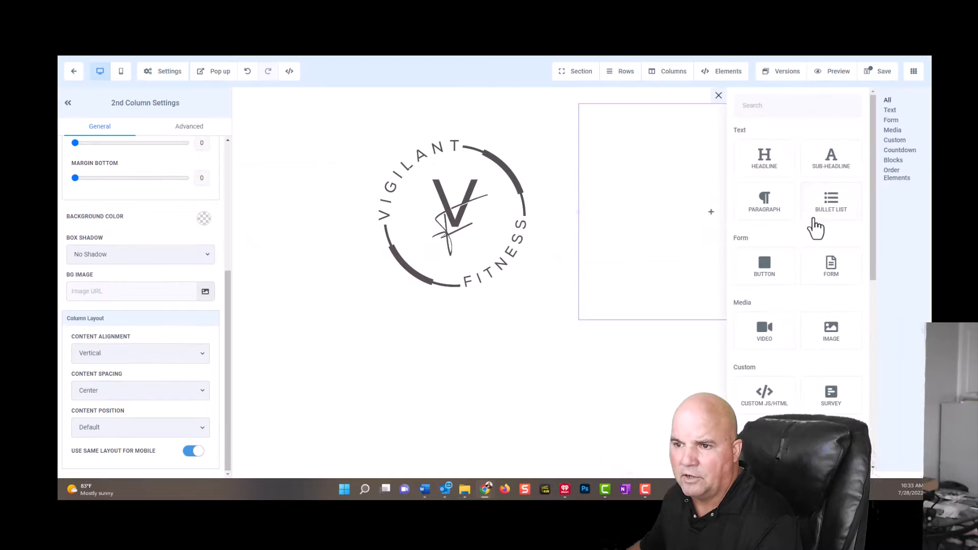
{"action": "left_click", "coordinate": [836, 333]}
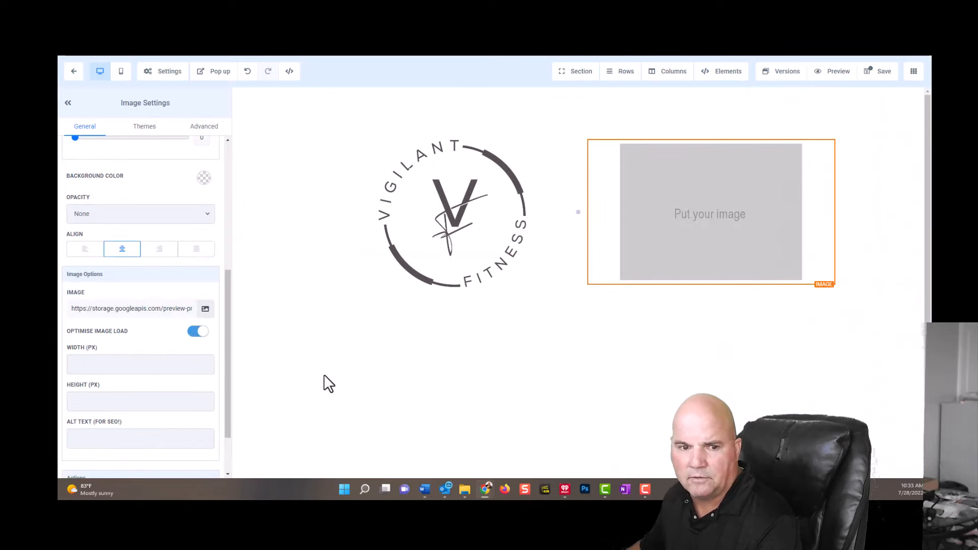
{"action": "left_click", "coordinate": [206, 308]}
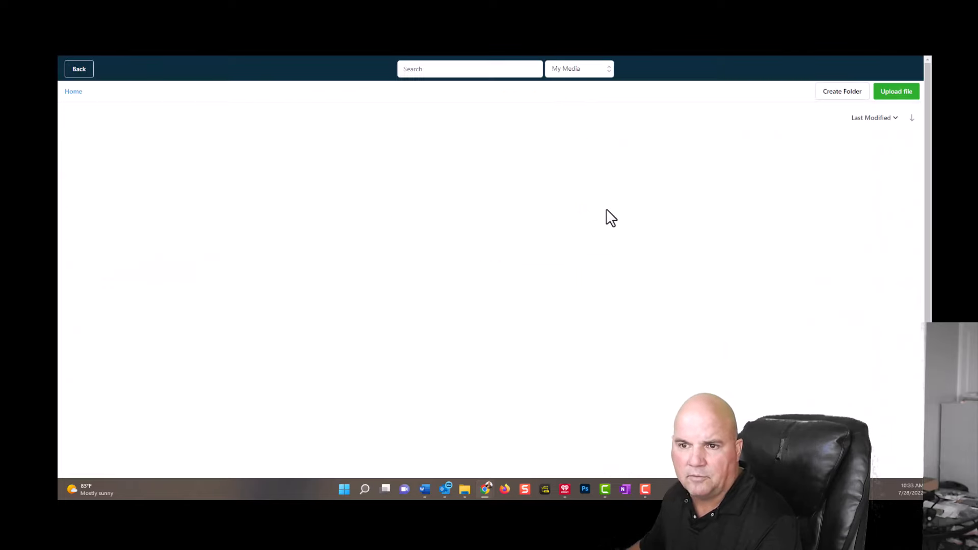
{"action": "left_click", "coordinate": [585, 226]}
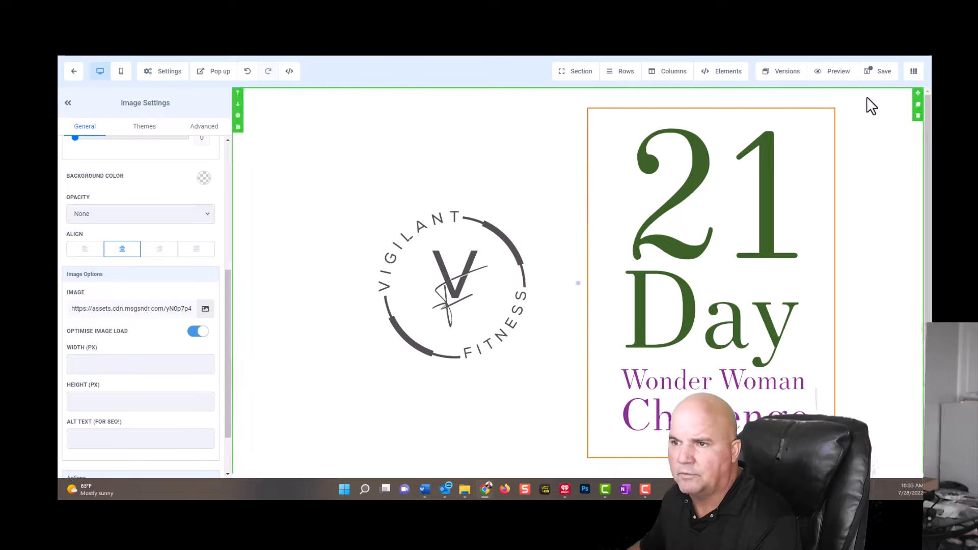
{"action": "left_click", "coordinate": [885, 72]}
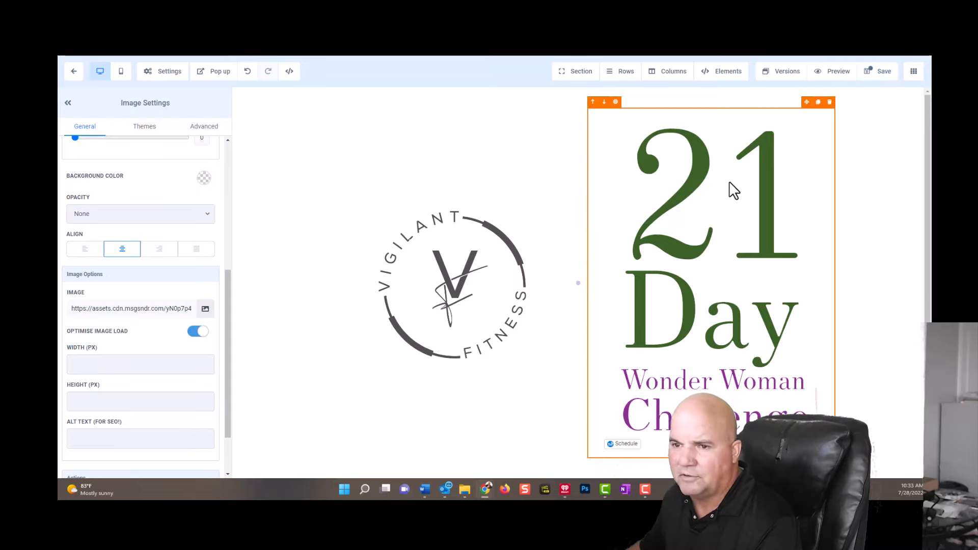
Step: Set the 21 Day Challenge image's width to 250 px
{"action": "left_click", "coordinate": [95, 371]}
{"action": "type", "text": "25"}
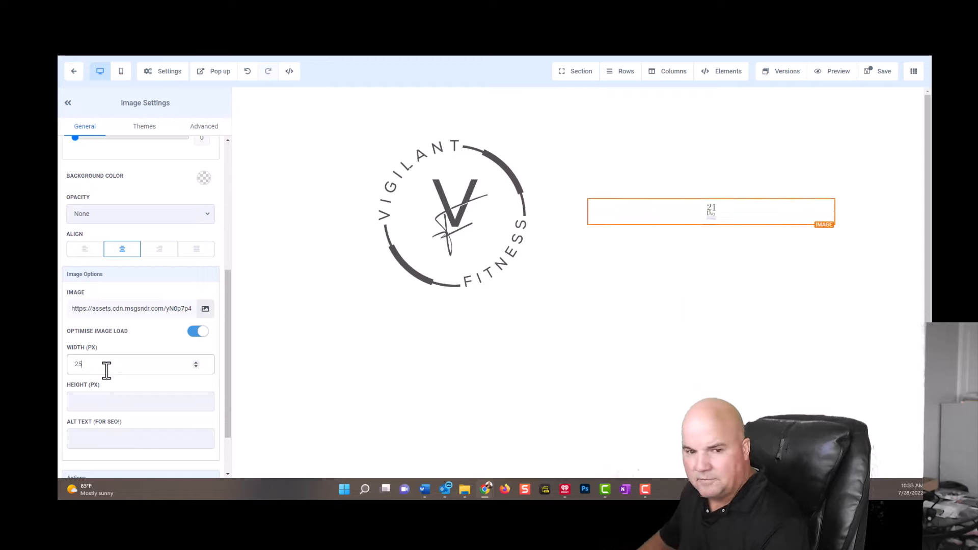
{"action": "type", "text": "0"}
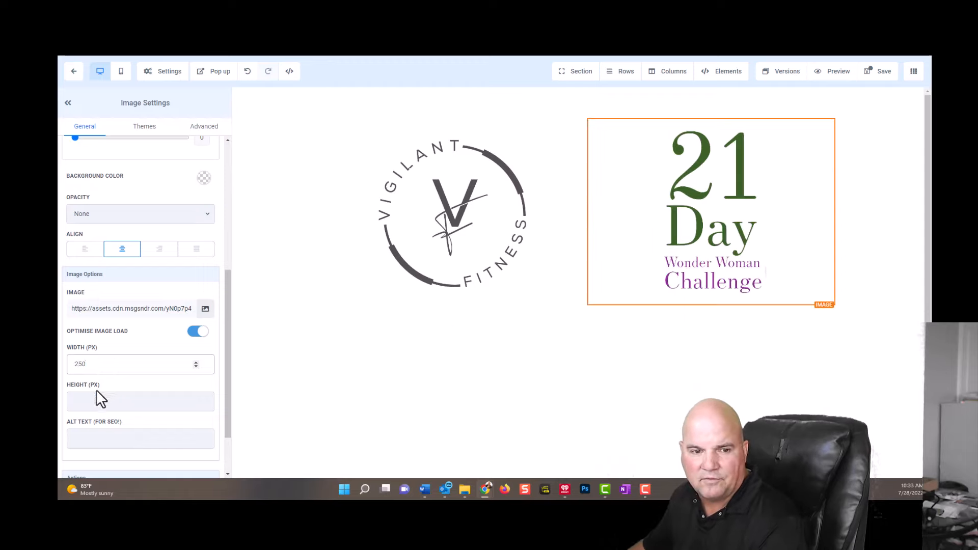
Step: Set the Vigilant Fitness logo's width to 150 px
{"action": "left_click", "coordinate": [481, 200]}
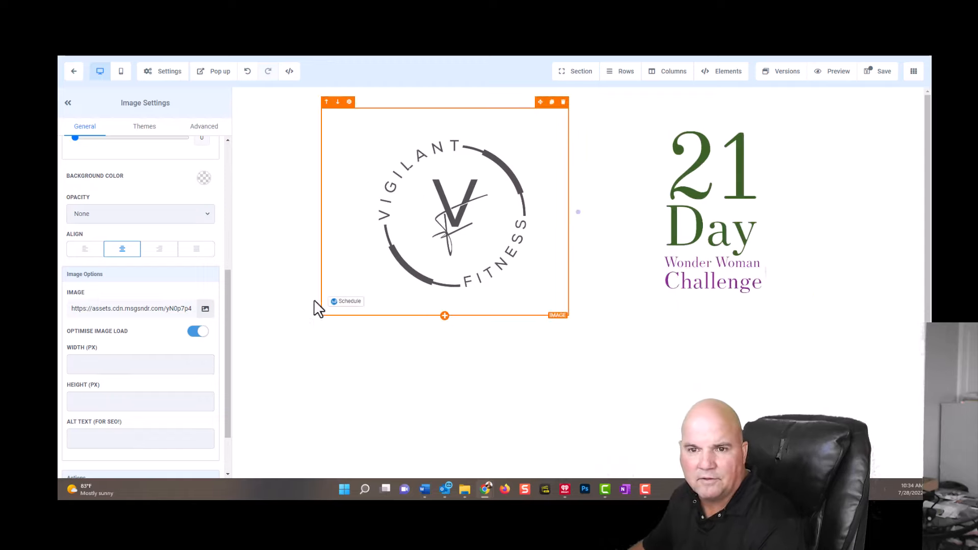
{"action": "left_click", "coordinate": [155, 363]}
{"action": "type", "text": "150"}
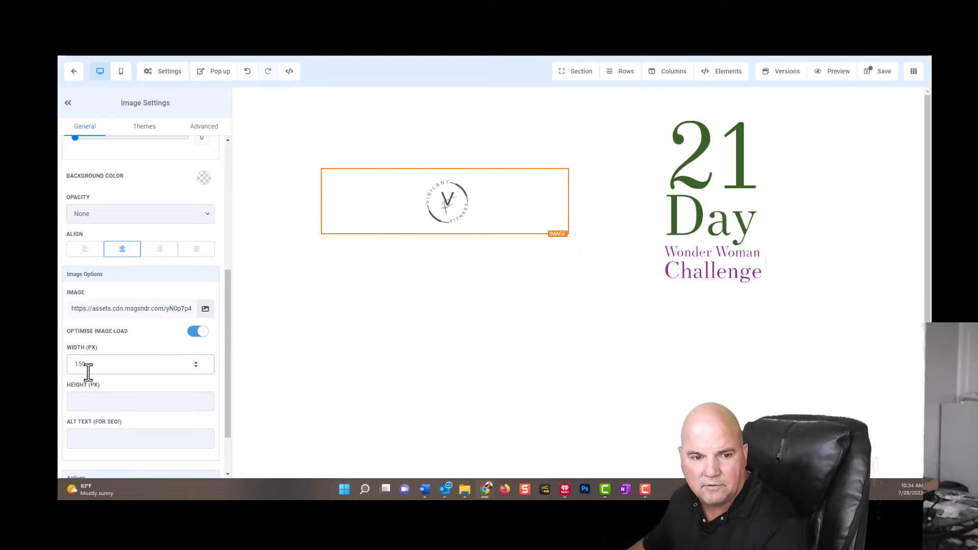
Step: Set the Vigilant Fitness logo's width to 200 px and save the page
{"action": "type", "text": "200"}
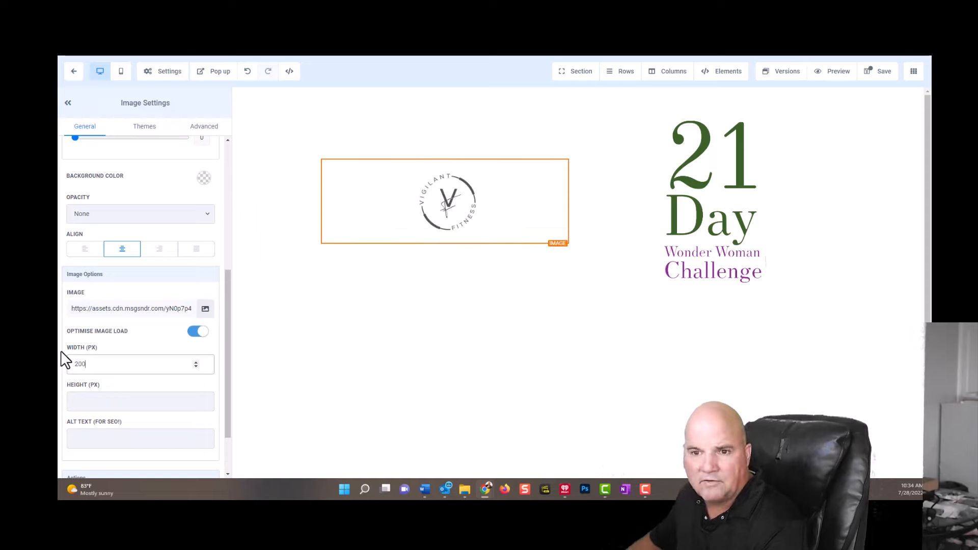
{"action": "left_click", "coordinate": [894, 78]}
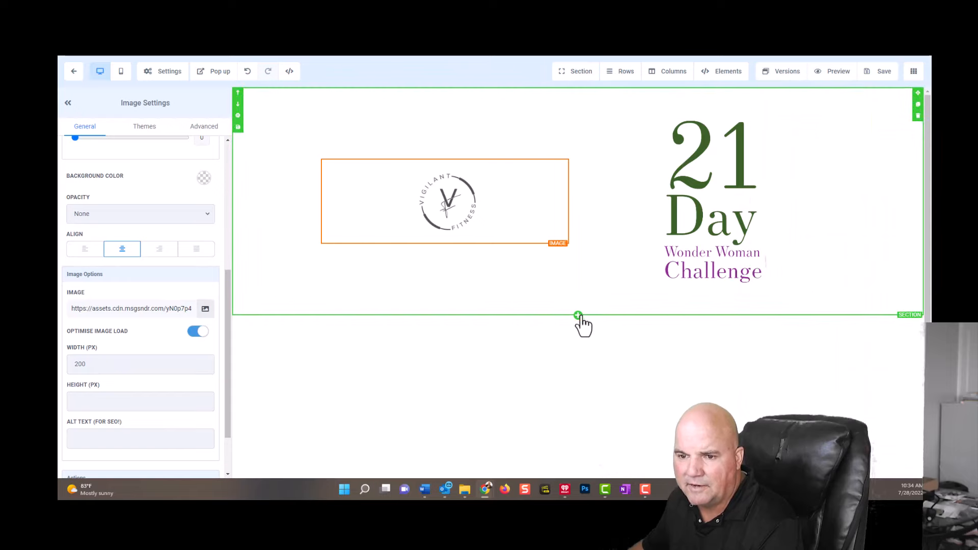
Step: Add a new section below the logo section and insert a one-column row in it
{"action": "left_click", "coordinate": [579, 316]}
{"action": "left_click", "coordinate": [769, 128]}
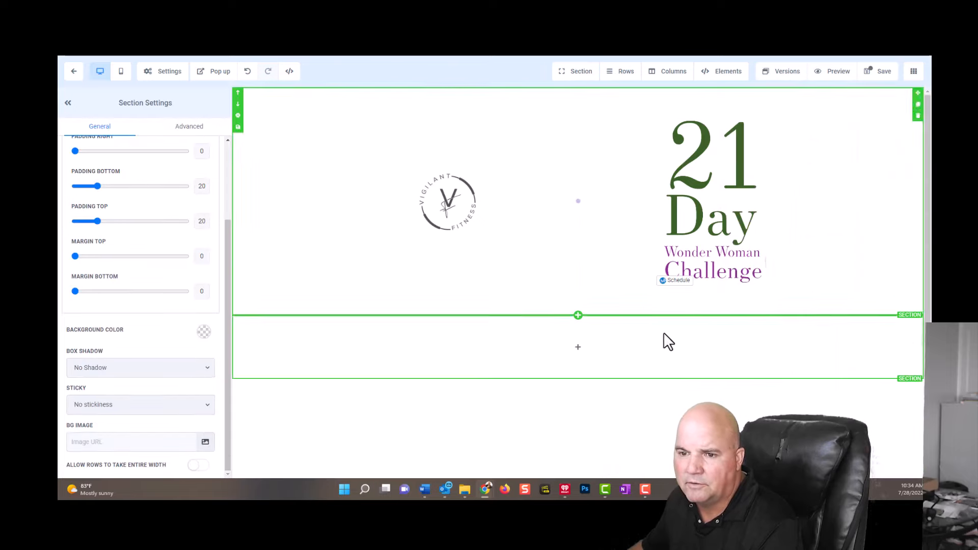
{"action": "left_click", "coordinate": [580, 347]}
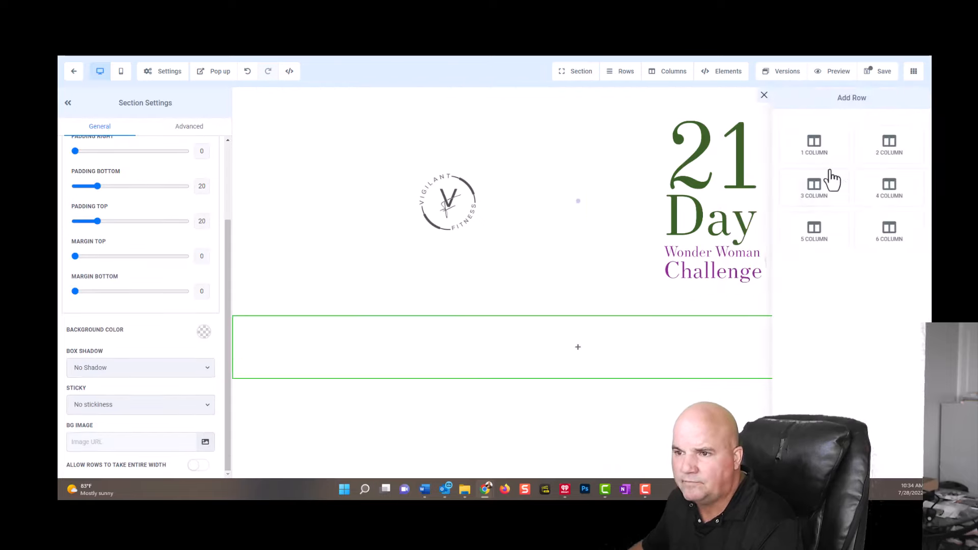
{"action": "left_click", "coordinate": [835, 147]}
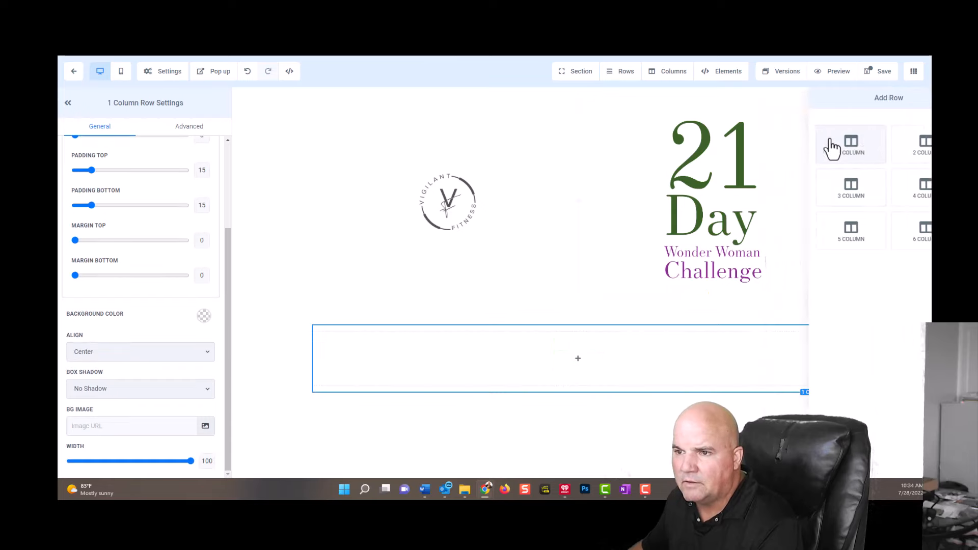
Step: Add and save a paragraph in the row reading 'Thank you for purchasing the "21 Day Wonder Woman Challenge". I am excited to work with you!'
{"action": "left_click", "coordinate": [570, 363]}
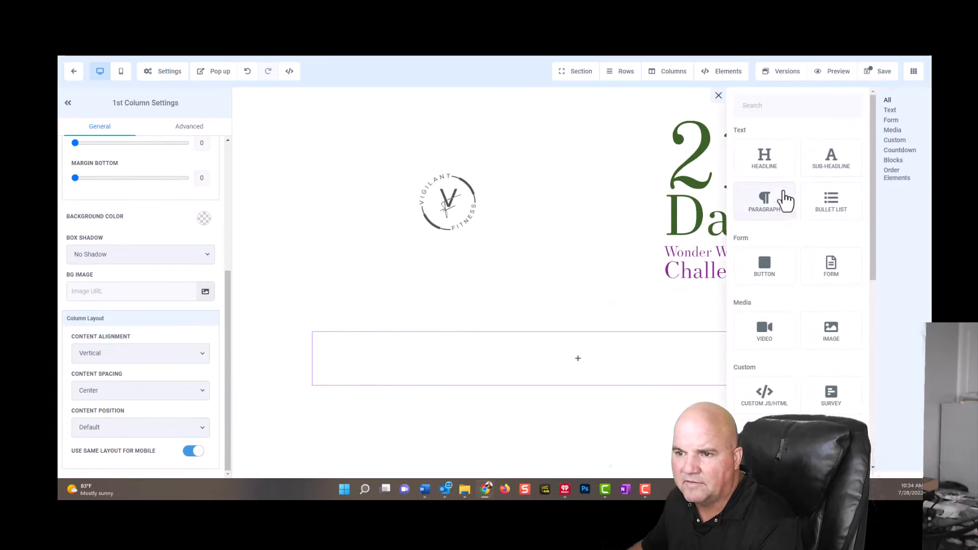
{"action": "left_click", "coordinate": [785, 200]}
{"action": "left_click_drag", "start_coordinate": [634, 350], "coordinate": [327, 340]}
{"action": "type", "text": "Thank you for purchasing the \"21 Day Wonder Woman Challenge\".  I am excited to work with you!"}
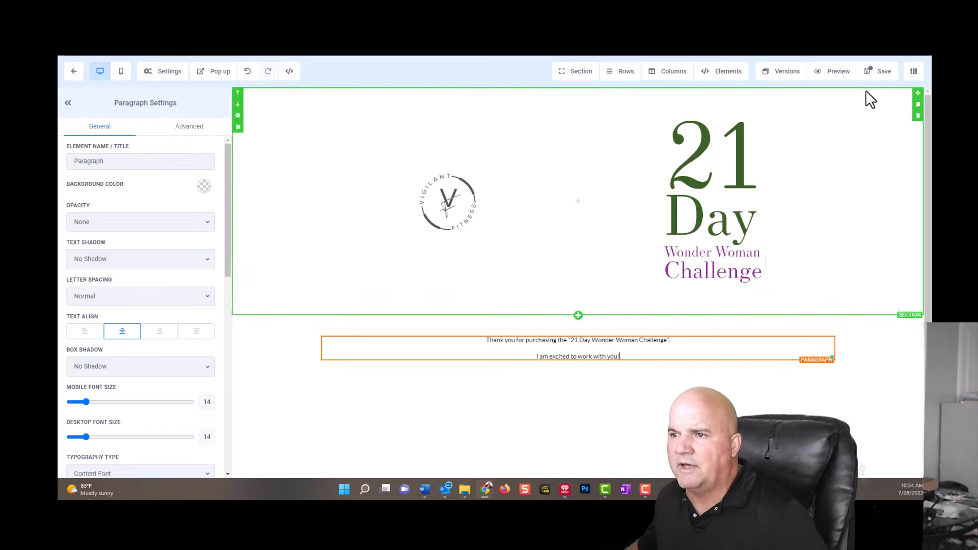
{"action": "left_click", "coordinate": [872, 74]}
Step: Set the thank-you paragraph's desktop font size to 32 and save the page
{"action": "scroll", "coordinate": [178, 321], "scroll_direction": "down", "scroll_amount": 10}
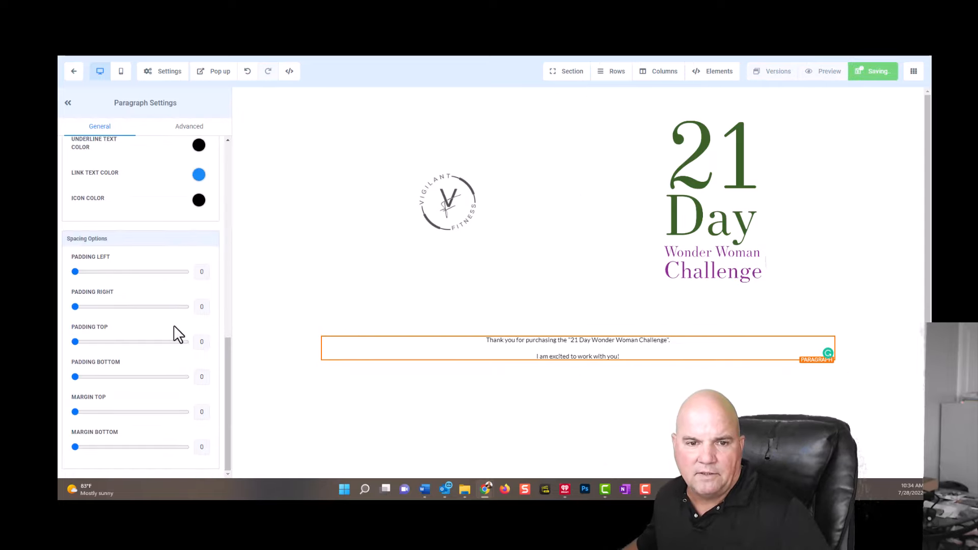
{"action": "scroll", "coordinate": [179, 337], "scroll_direction": "up", "scroll_amount": 10}
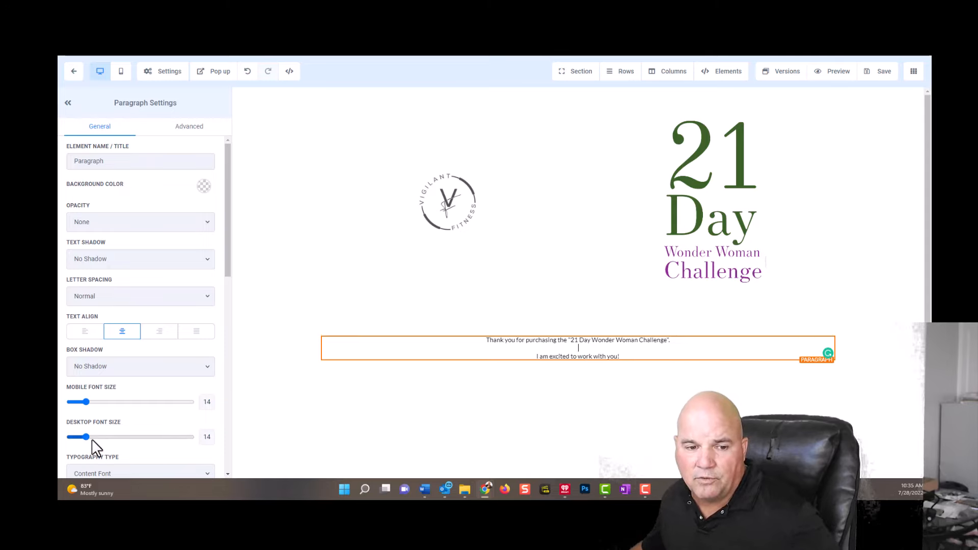
{"action": "left_click_drag", "start_coordinate": [88, 438], "coordinate": [109, 444]}
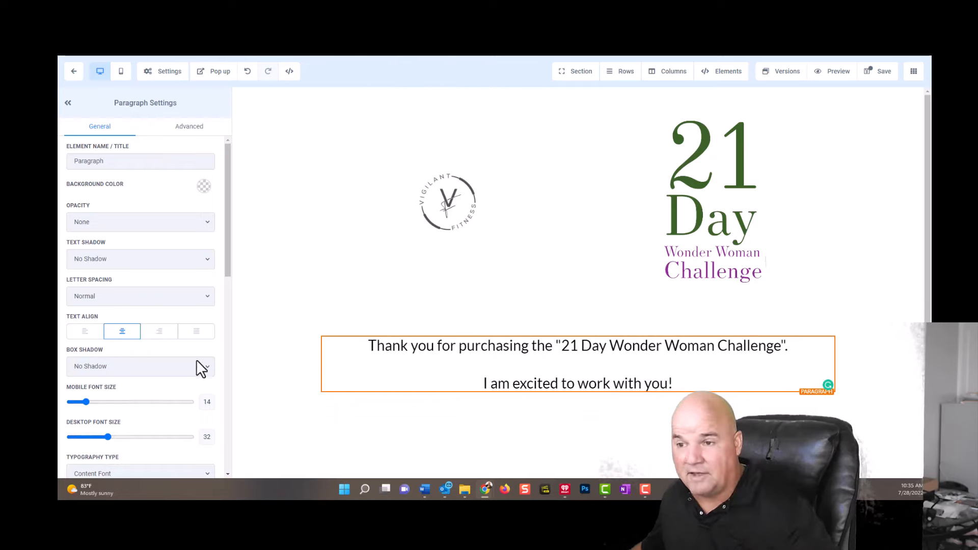
{"action": "left_click", "coordinate": [880, 73]}
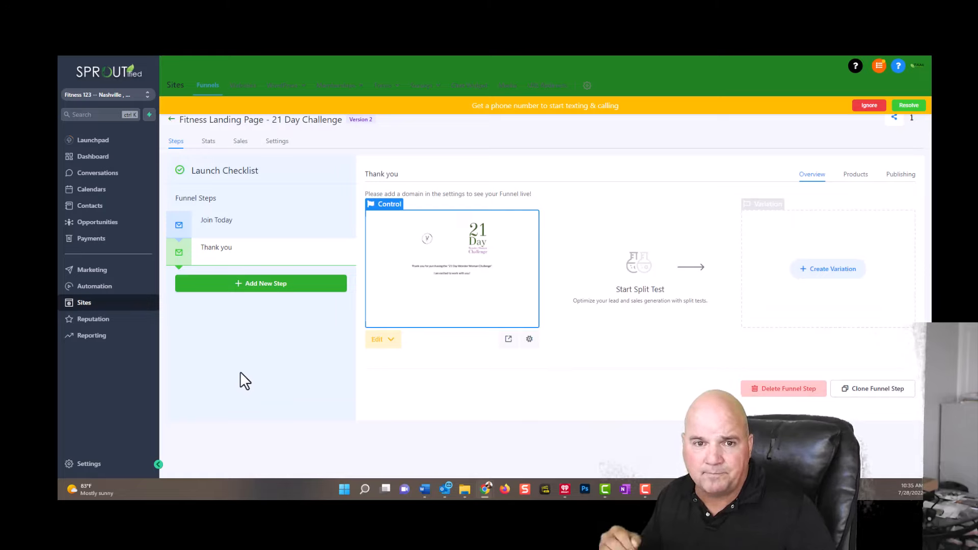
Step: Dismiss the phone number notice on the funnel's overview page
{"action": "left_click", "coordinate": [869, 105]}
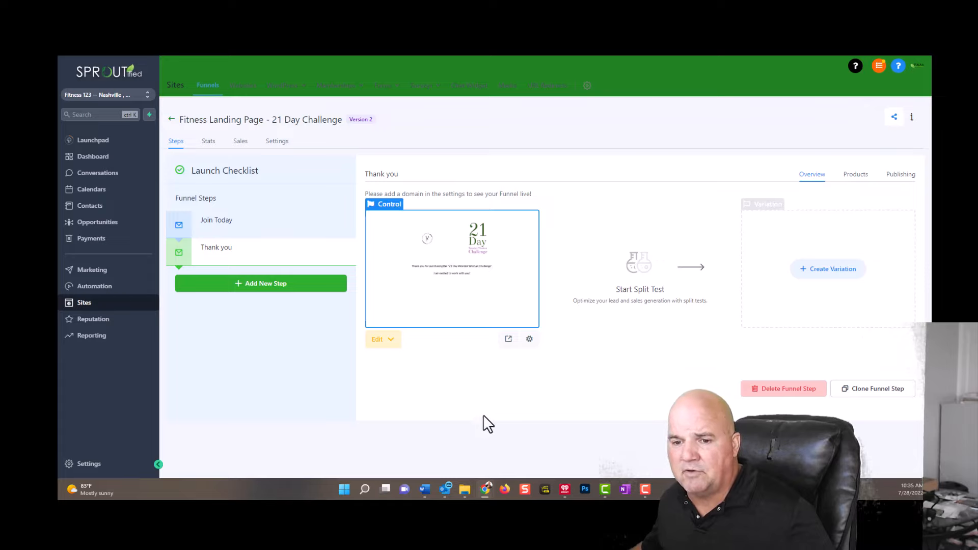